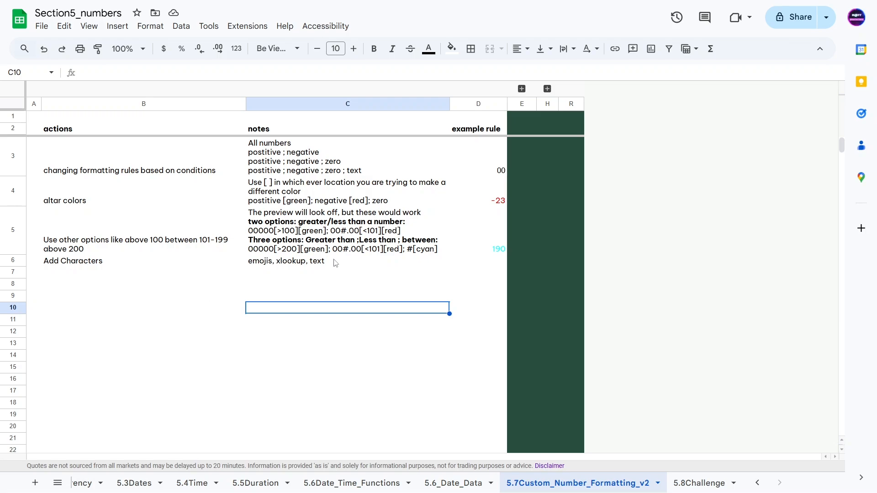
Expand the column group I to Q to view the color name and code reference, and collapse it again
click(499, 168)
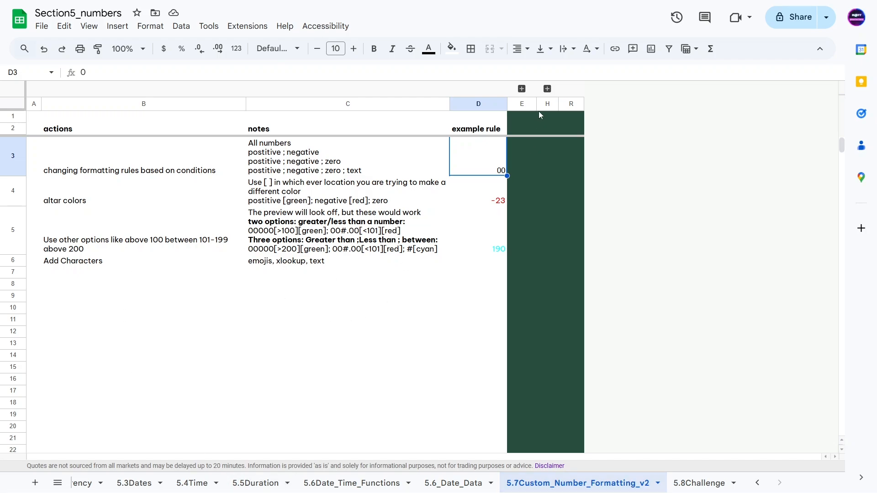
click(547, 89)
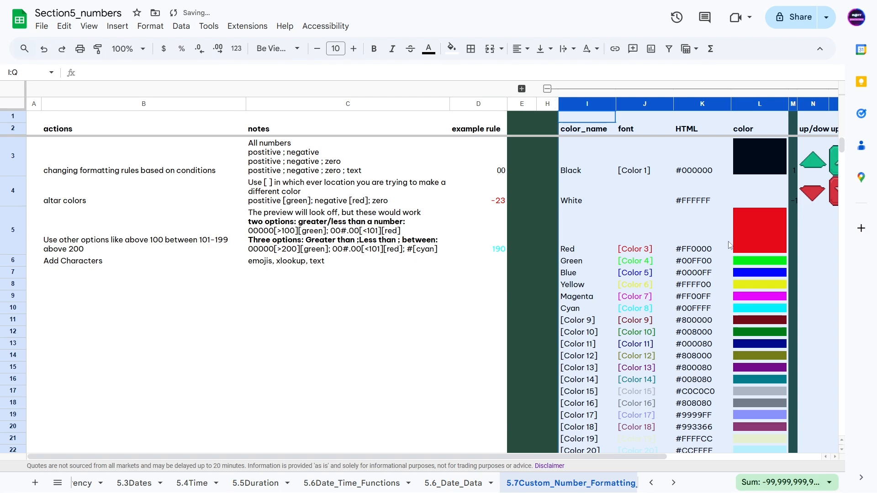
scroll(729, 245, down, 8)
scroll(680, 332, up, 8)
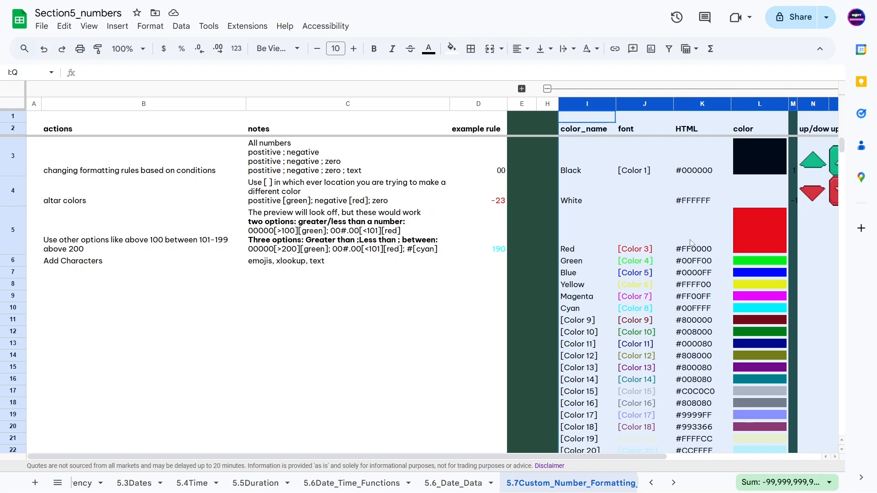
click(544, 88)
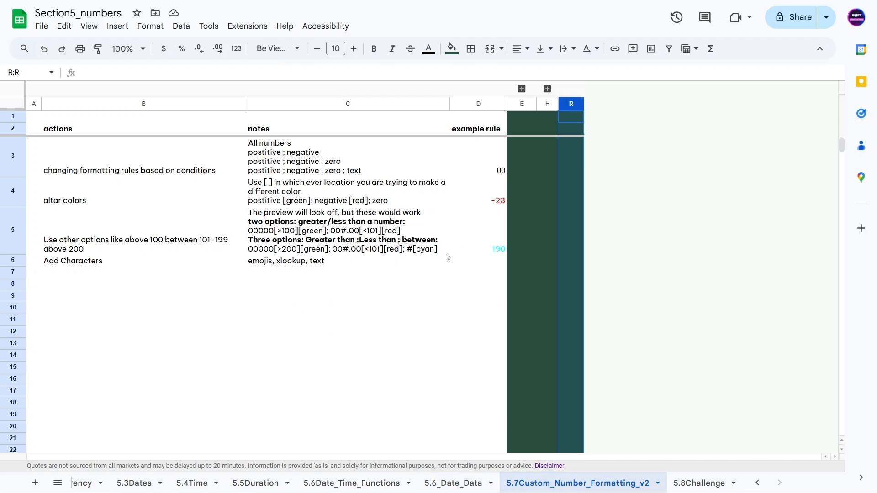
View the options for copying the 5.7Custom_Number_Formatting_v2 sheet to another spreadsheet
right_click(564, 488)
mouse_move(567, 323)
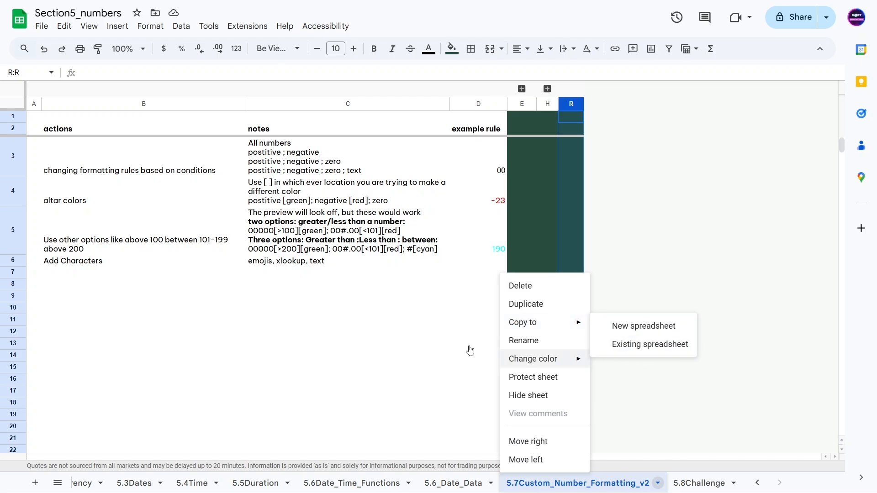
click(336, 326)
Enter 3 in example cell D3 to test the format for positive numbers
click(480, 166)
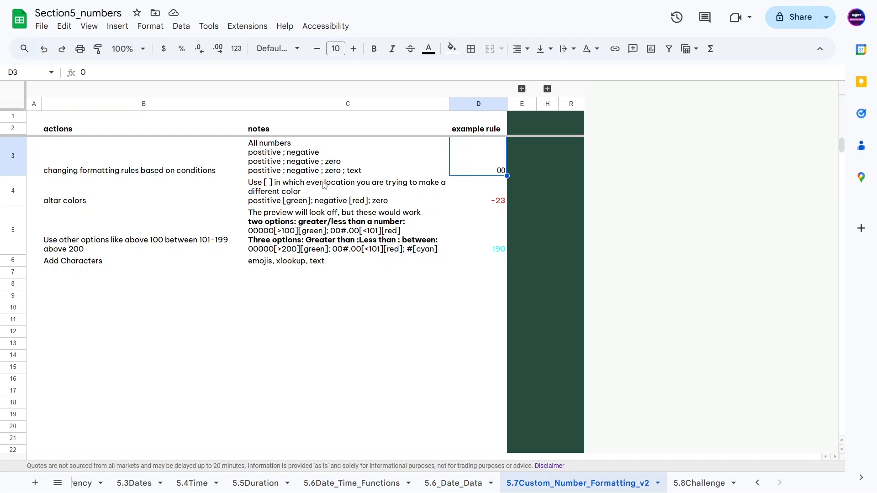
click(262, 174)
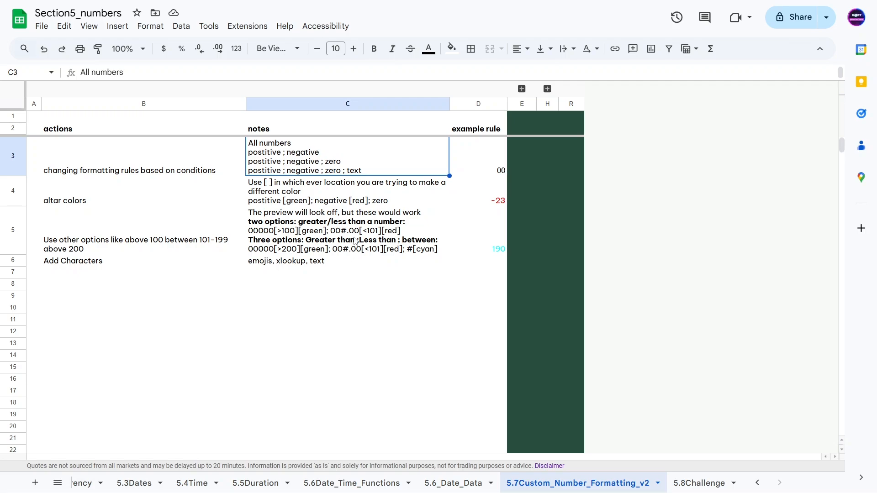
click(499, 151)
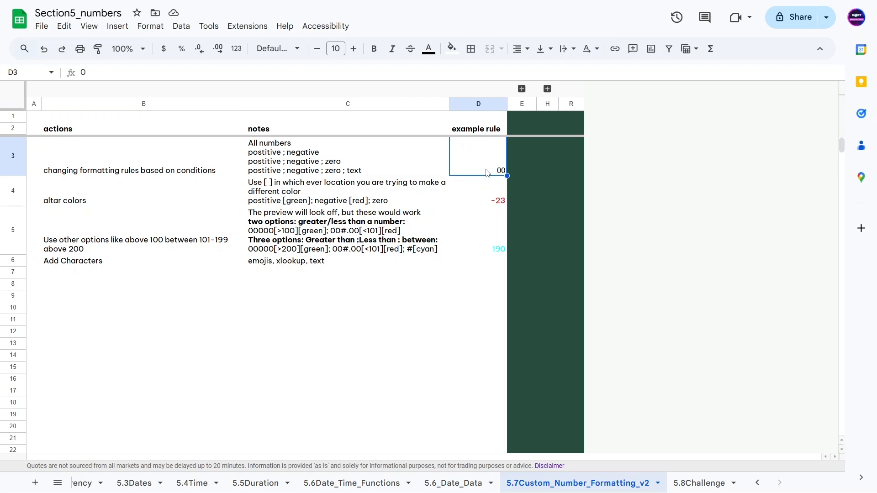
key(Left)
key(Right)
text(3)
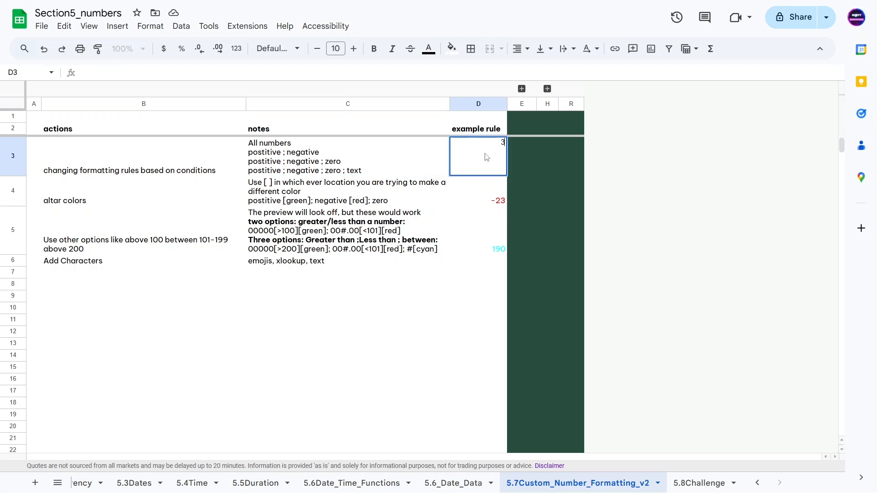
key(Return)
Enter -35 in example cell D3 to test the format for negative numbers
click(482, 168)
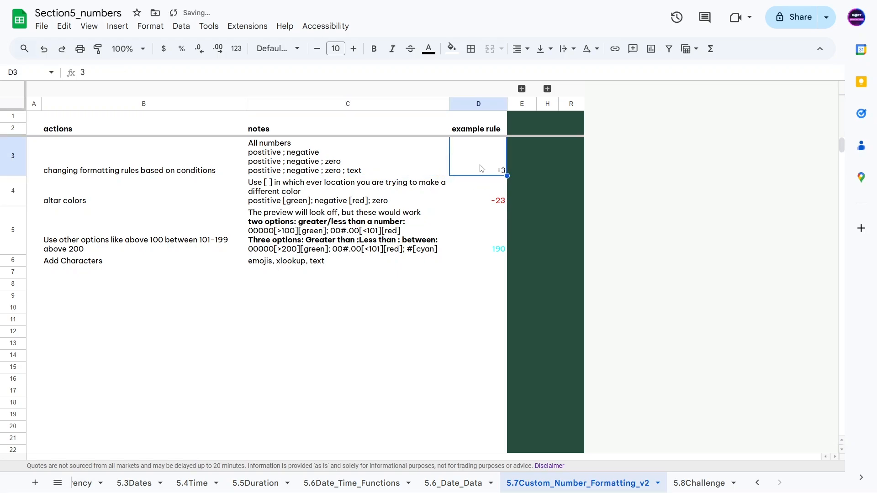
text(-35)
key(Return)
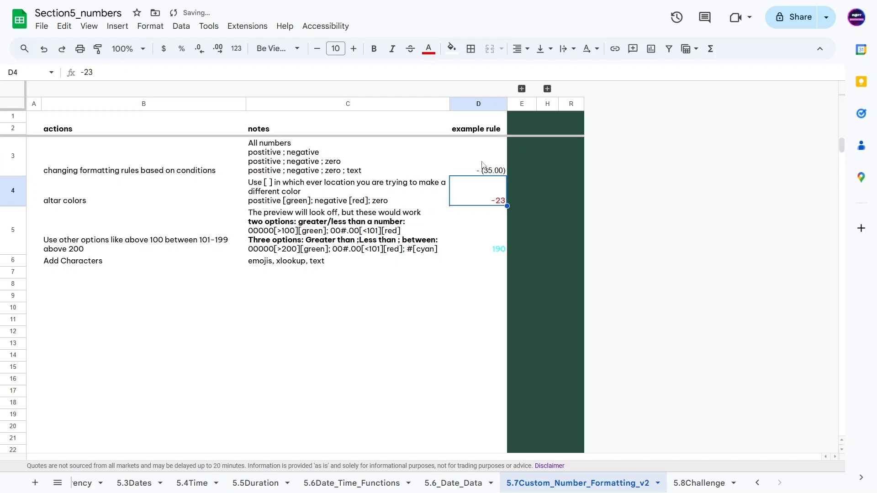
click(502, 173)
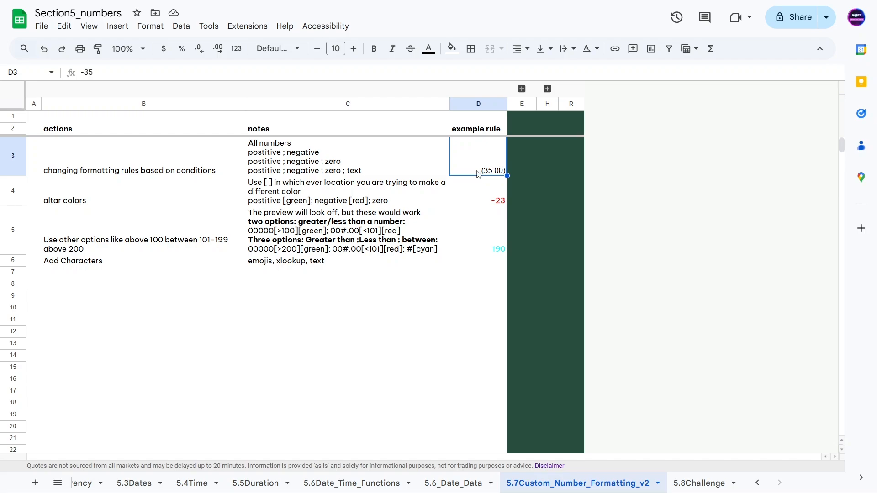
Expand the column group F to G and examine the description of the 0 character in the reference table
click(522, 89)
click(413, 180)
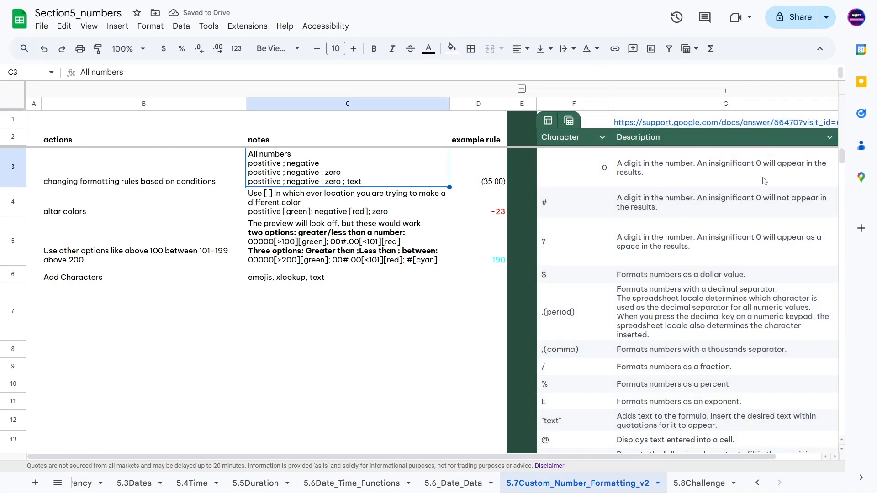
click(653, 127)
click(608, 244)
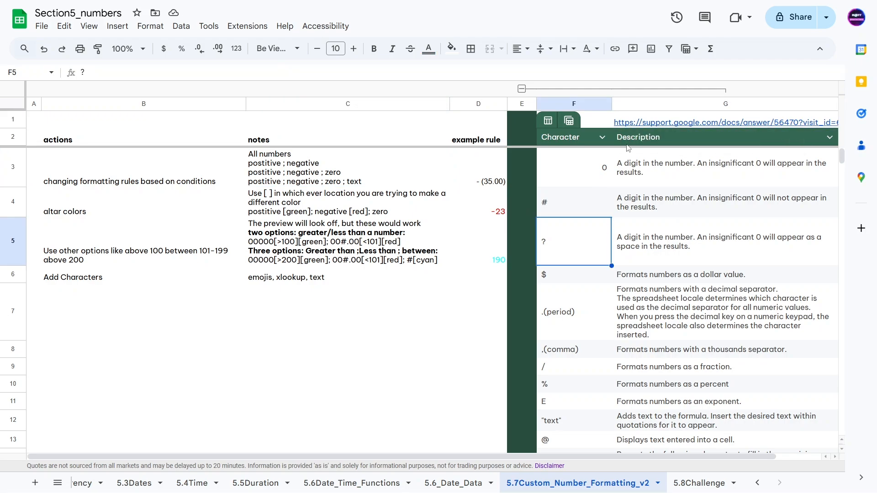
key(Right)
key(Right)
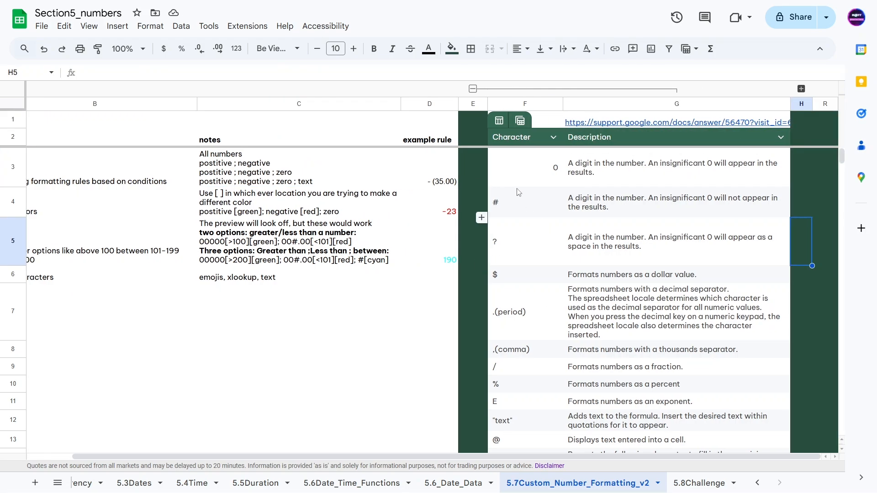
click(540, 174)
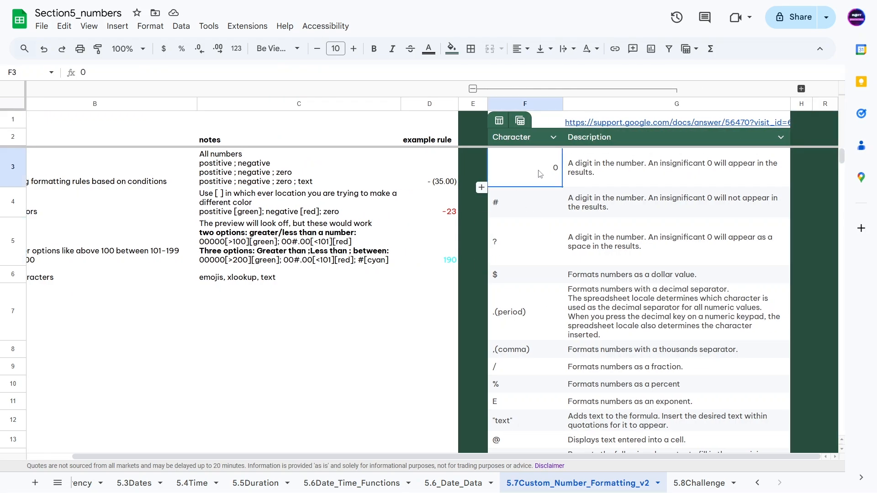
click(619, 177)
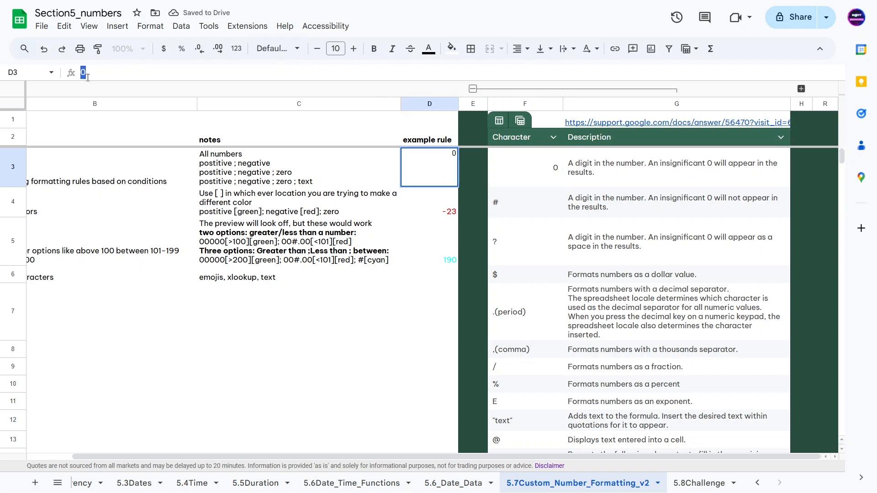
Enter 0 in example cell D3 to test the format for zero
click(88, 76)
key(Return)
click(440, 177)
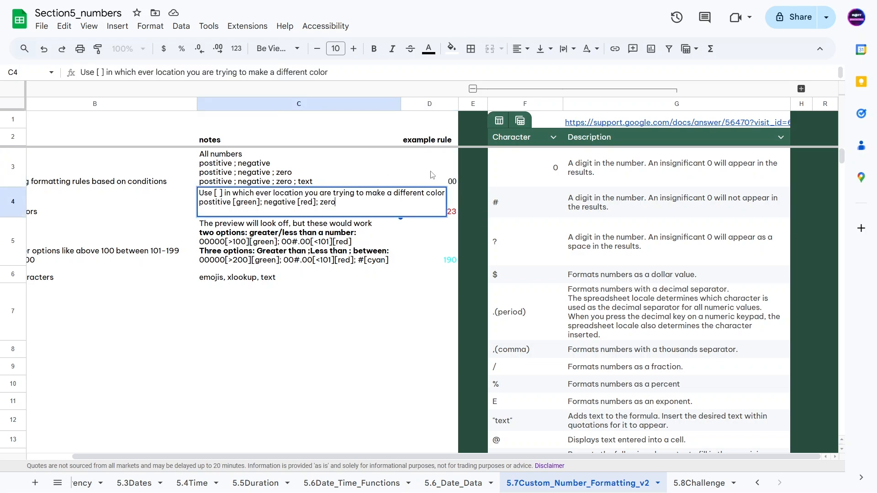
click(416, 174)
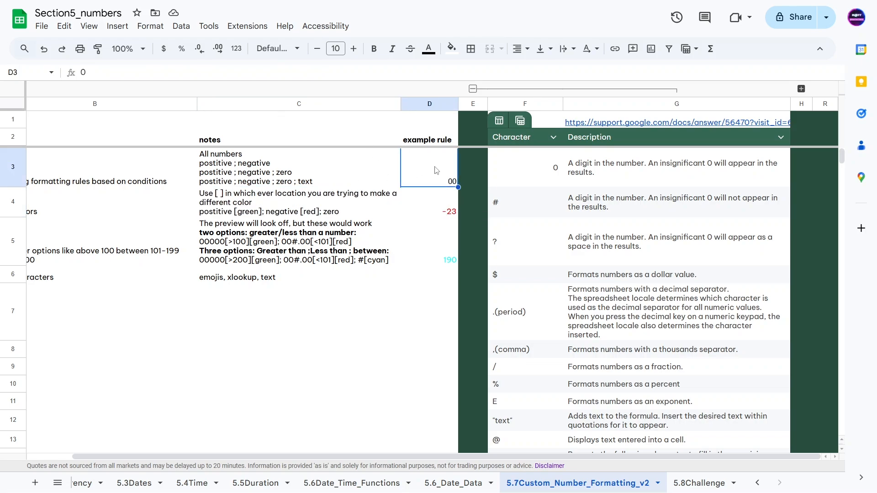
Review the # and @ entries in the character reference table and collapse its column group
click(556, 178)
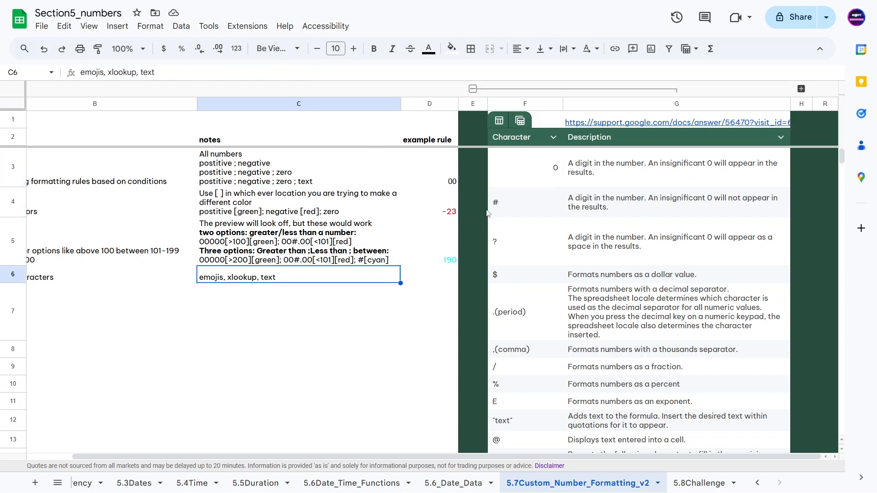
click(517, 216)
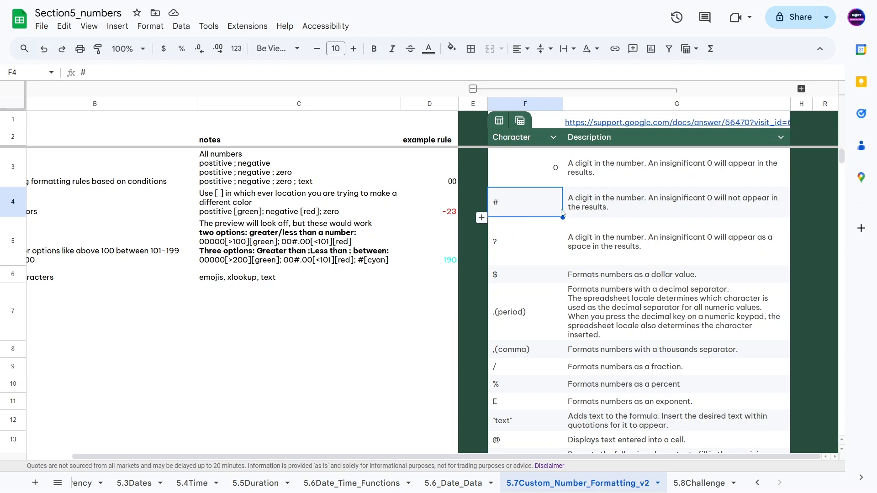
scroll(528, 297, down, 2)
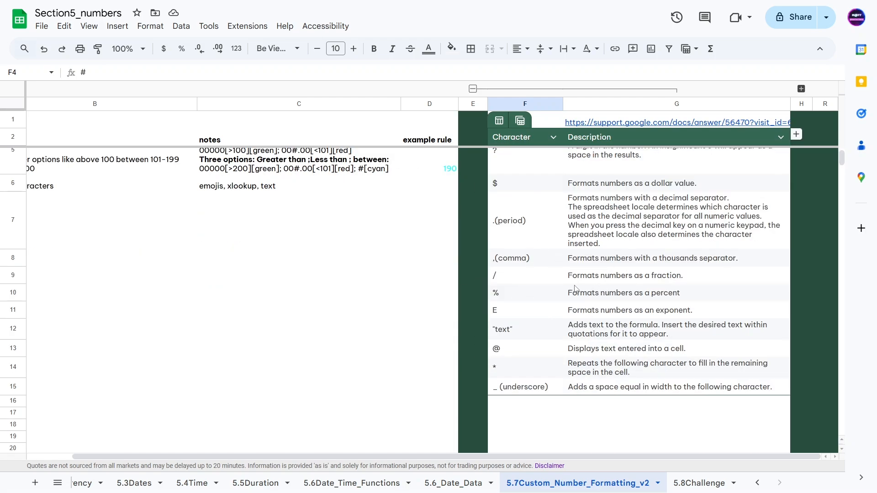
click(498, 351)
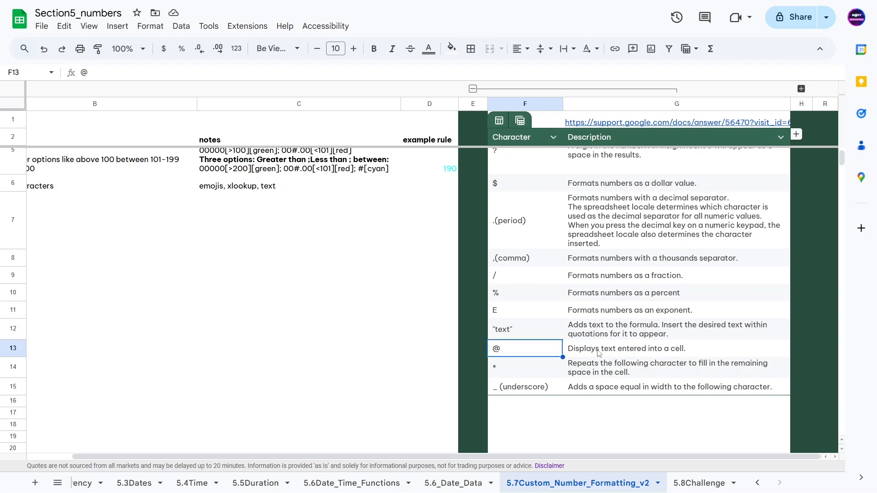
click(599, 353)
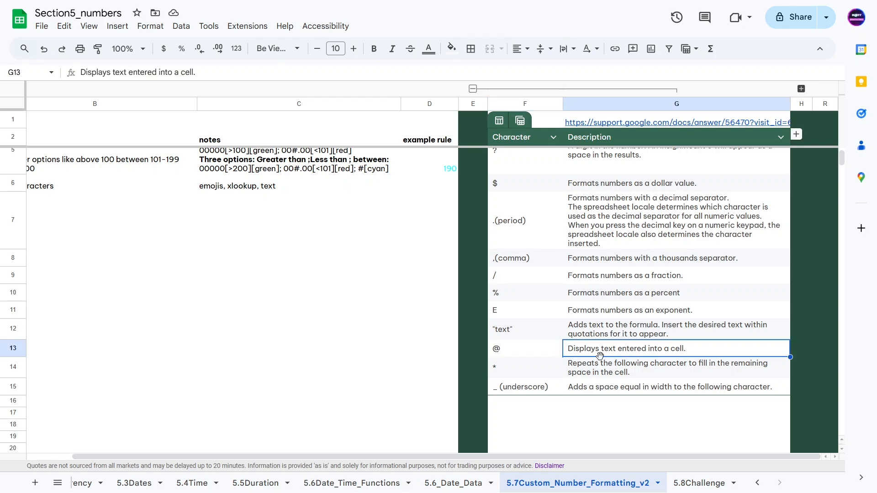
scroll(268, 260, up, 3)
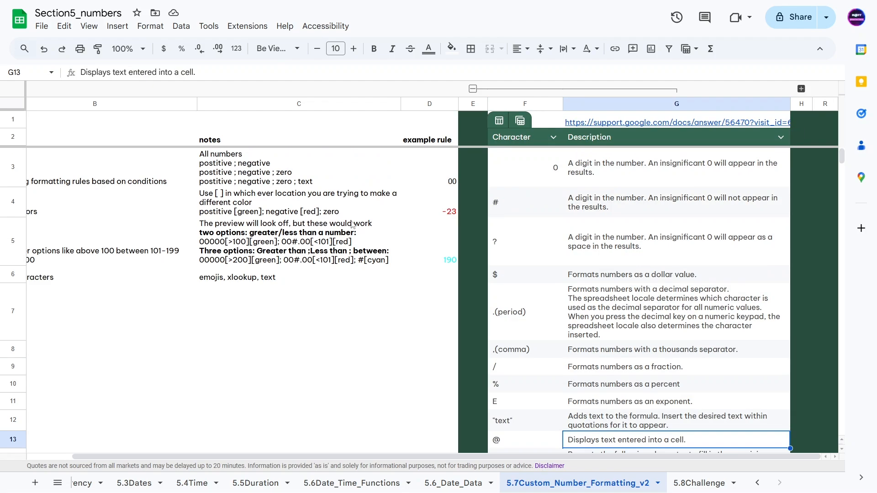
click(432, 168)
click(473, 89)
click(331, 194)
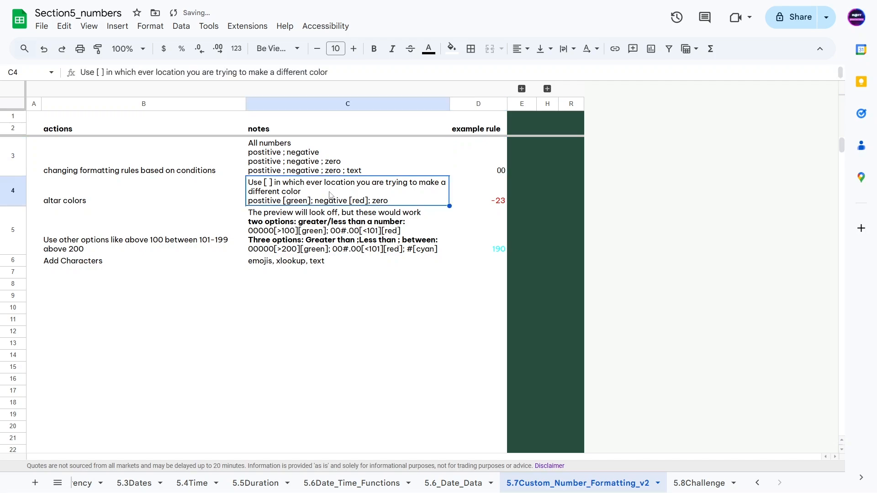
Try a custom currency format of €00 for cell D3, based on Euro, and close the dialog without applying it
click(486, 166)
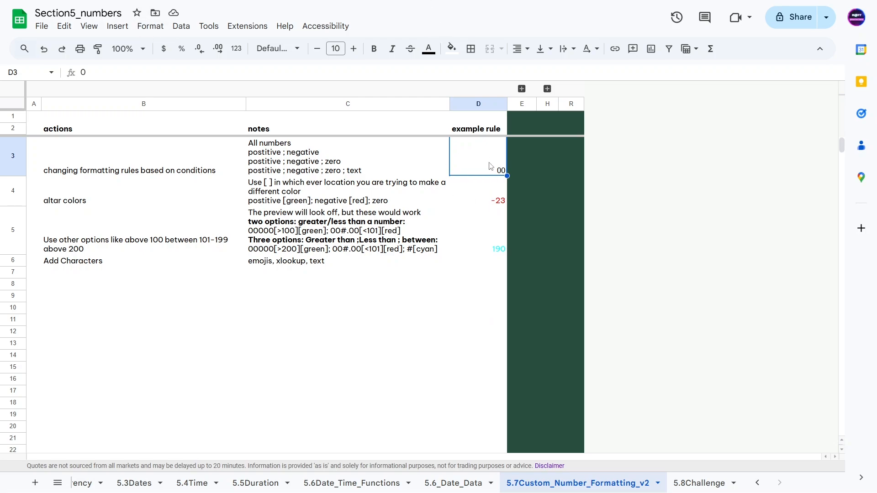
click(142, 27)
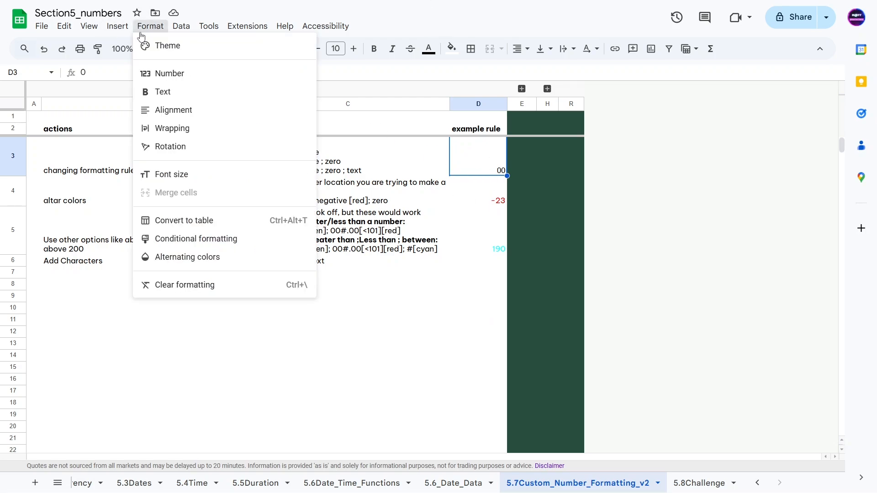
mouse_move(201, 78)
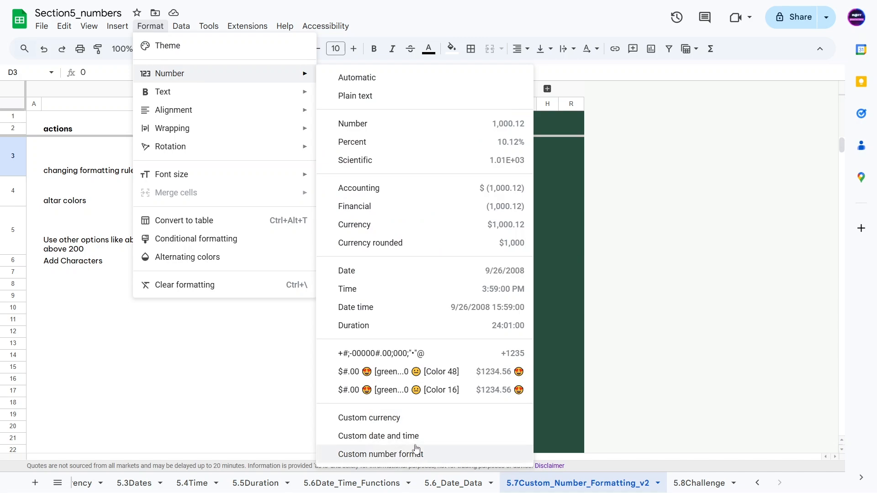
click(359, 418)
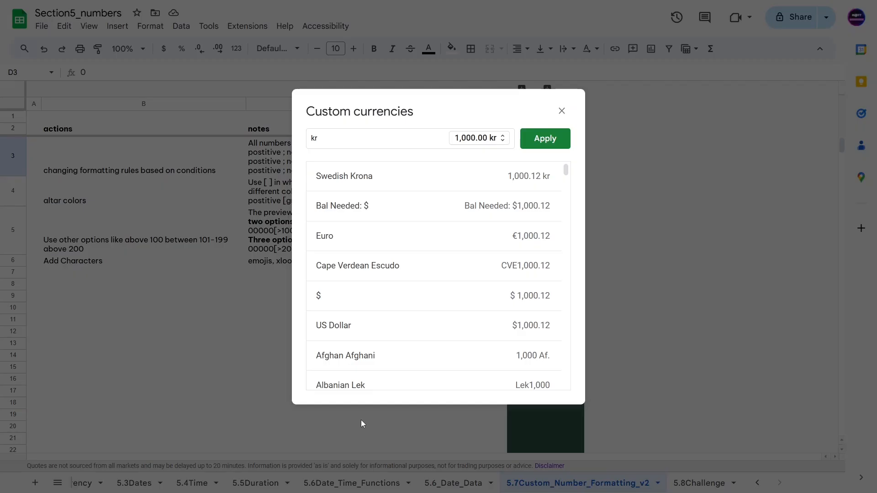
click(470, 138)
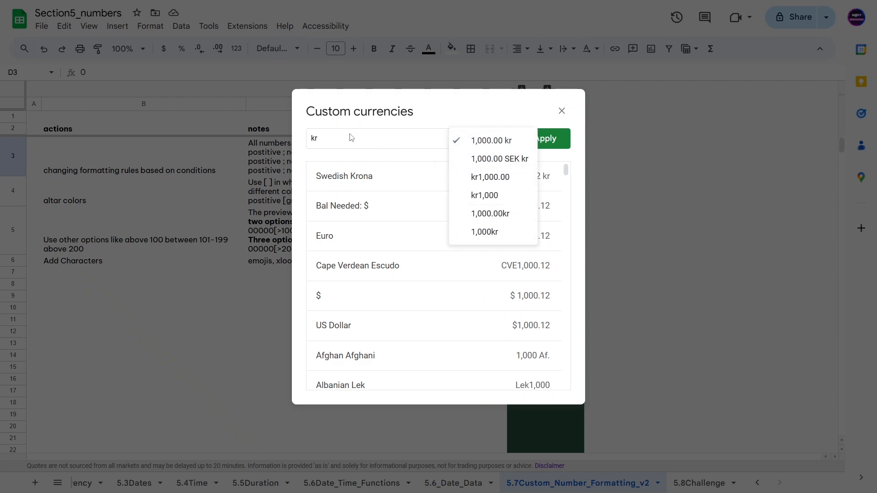
click(337, 242)
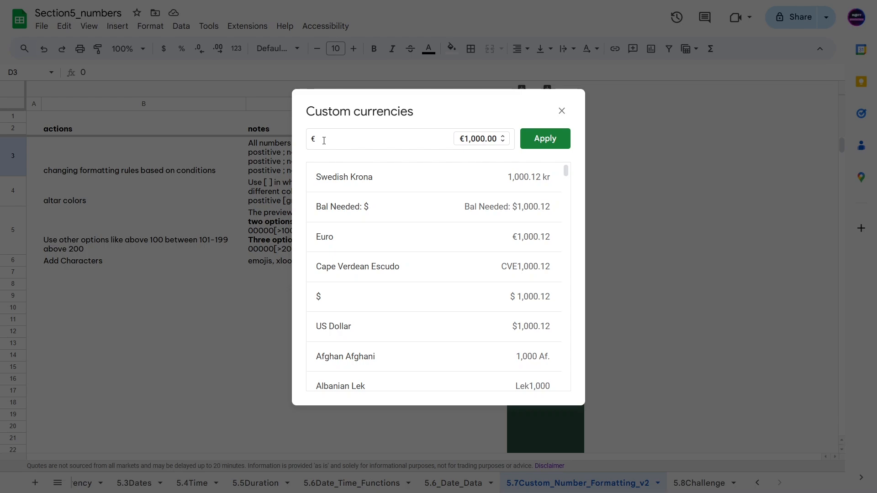
text(00)
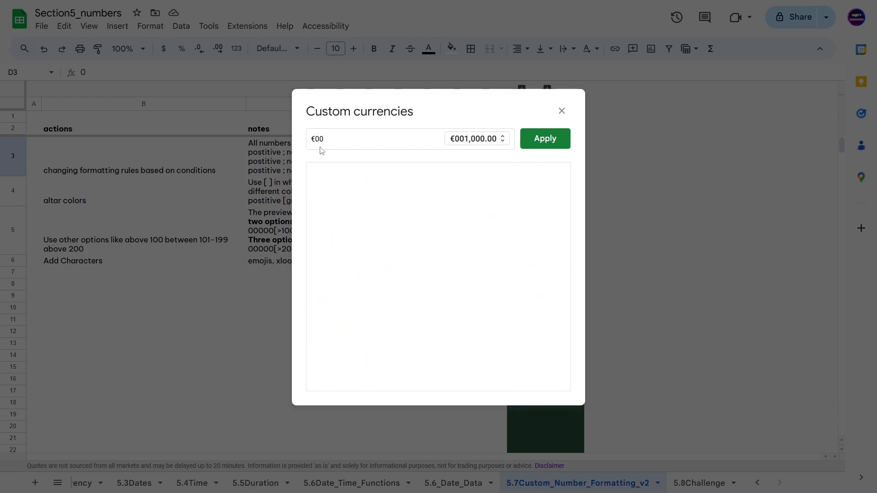
key(ctrl+a)
key(BackSpace)
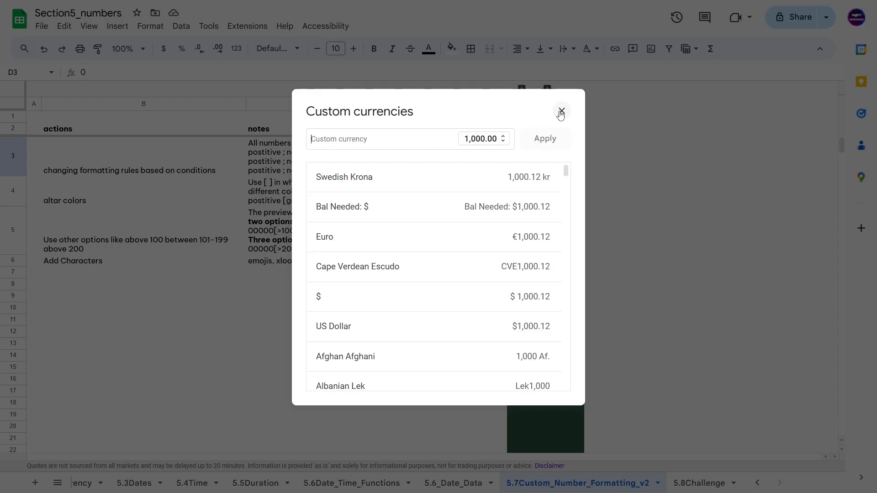
click(562, 111)
Open the custom number formats for cell D3 and examine the positive, negative and zero previews of the current format
click(151, 26)
mouse_move(178, 73)
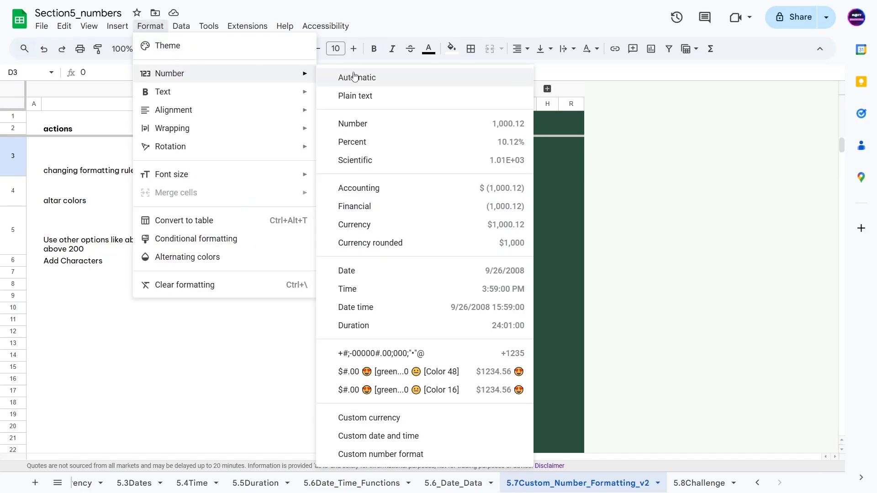
click(368, 455)
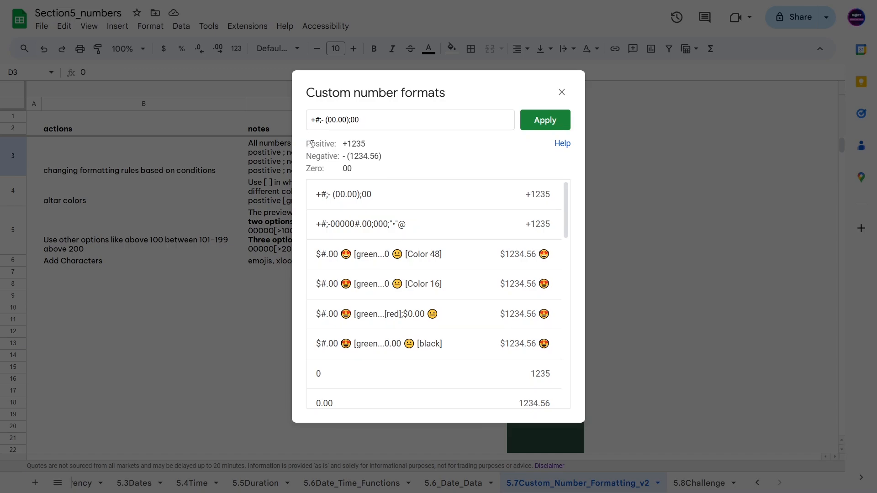
drag(307, 145, 377, 146)
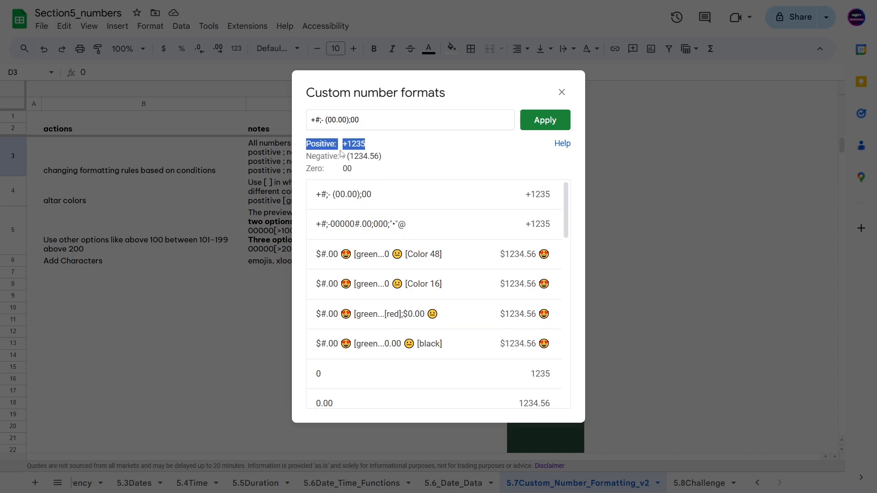
triple_click(309, 155)
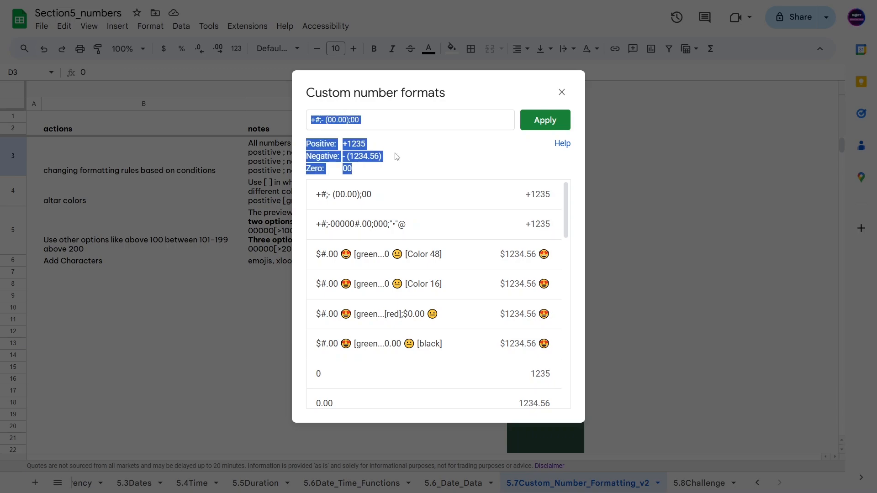
click(336, 170)
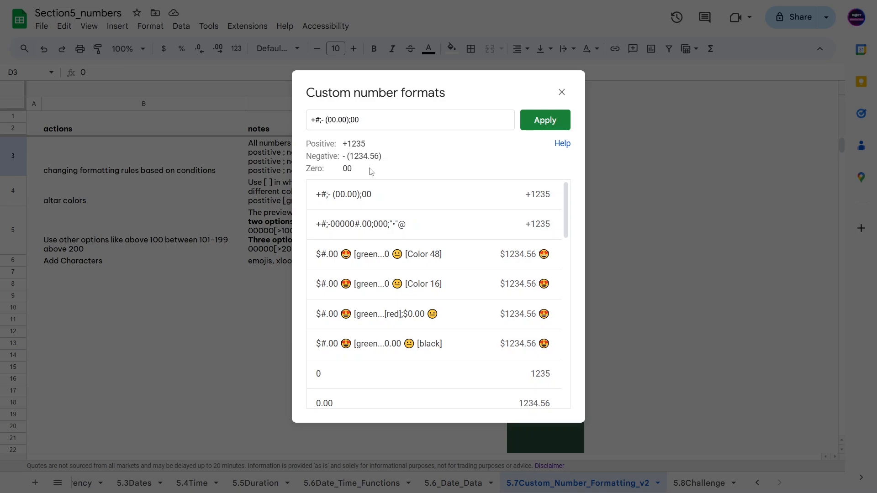
Browse the list of predefined custom number formats and their sample values
scroll(391, 300, down, 2)
scroll(391, 231, down, 1)
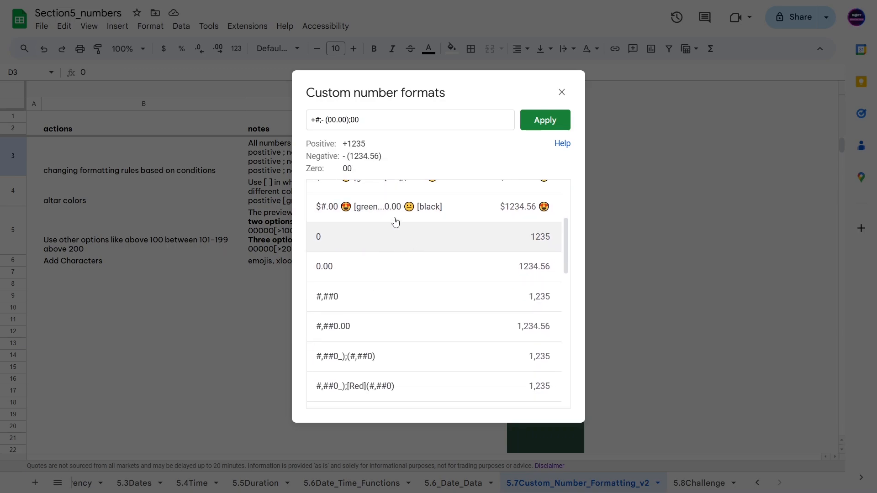
scroll(404, 217, down, 2)
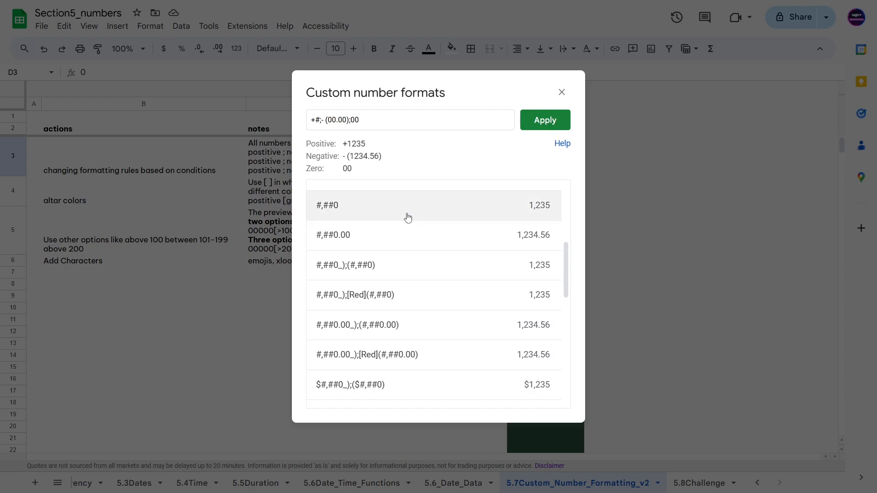
scroll(413, 231, down, 4)
scroll(437, 327, down, 5)
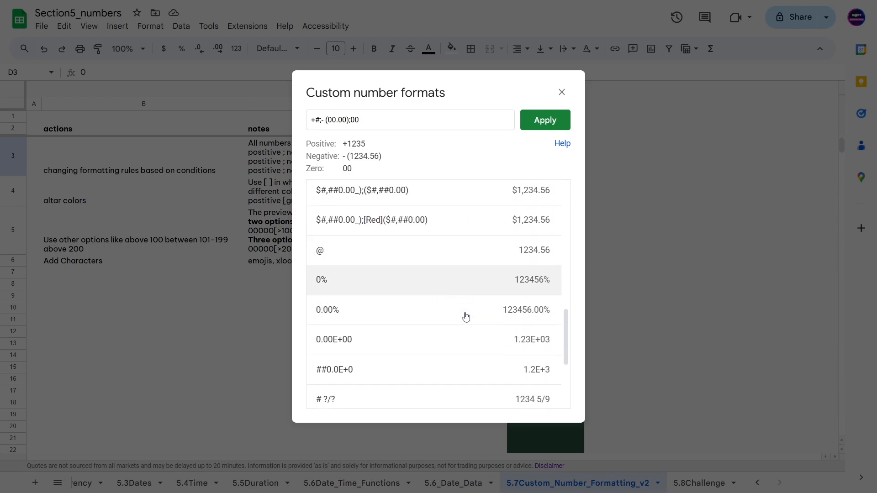
scroll(412, 356, up, 8)
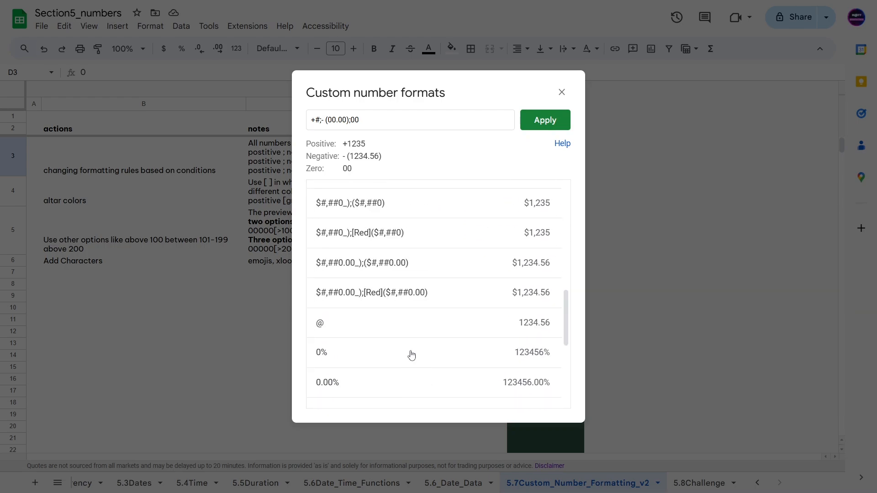
scroll(365, 295, up, 6)
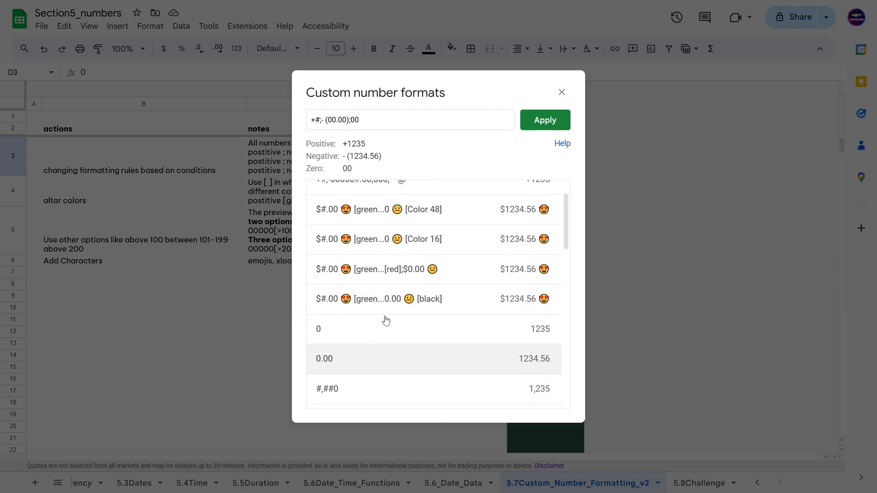
scroll(459, 358, up, 2)
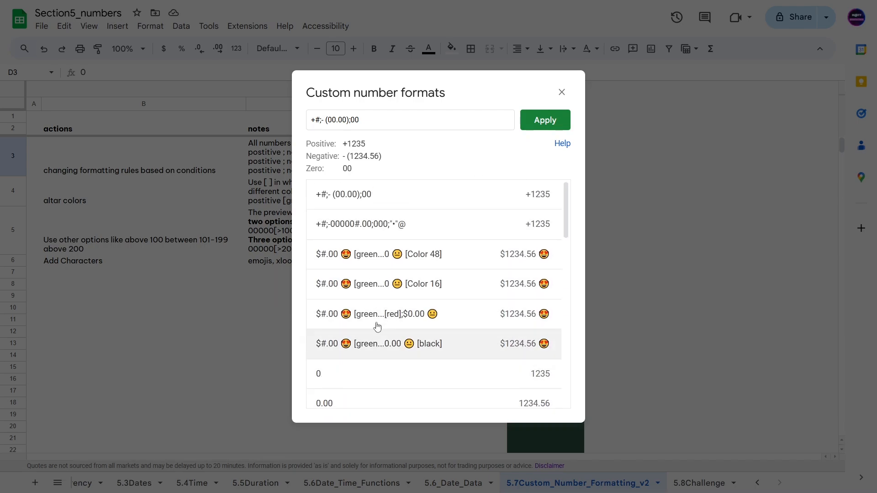
scroll(403, 377, down, 3)
Clear the existing custom format and define the positive number rule as ++#
drag(411, 119, 315, 120)
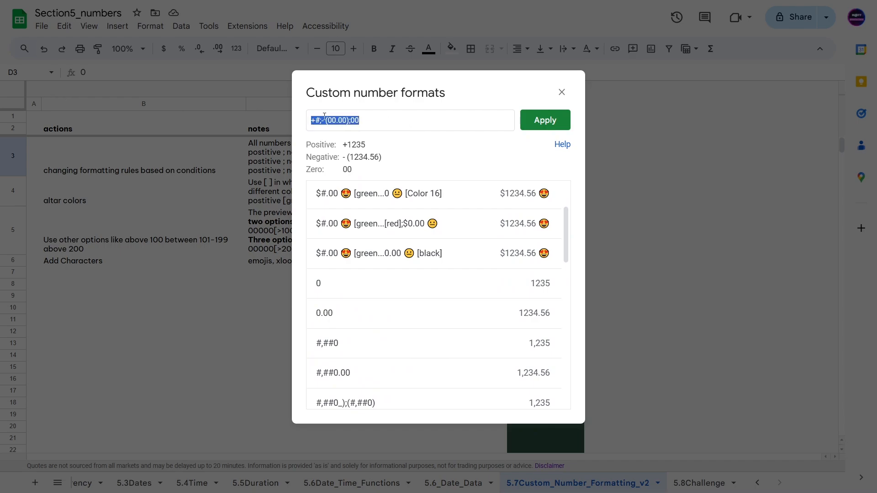
key(BackSpace)
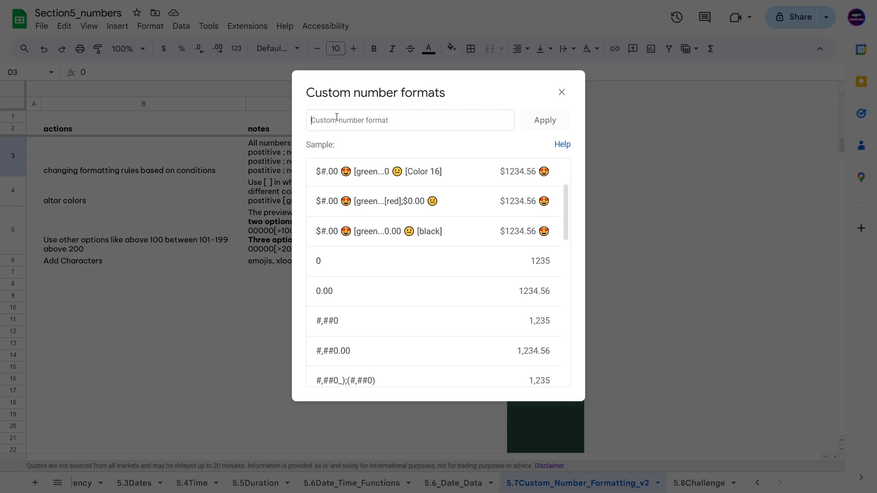
text(++)
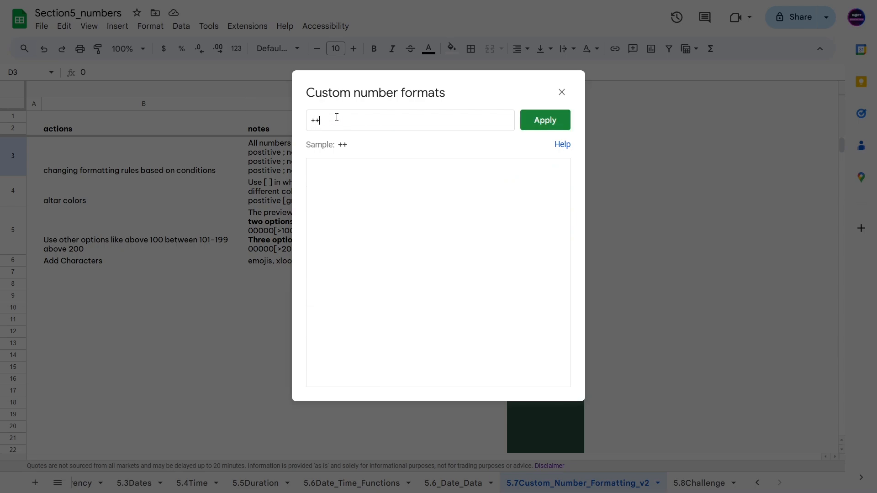
text(#)
drag(338, 144, 348, 145)
click(366, 146)
click(332, 123)
Add -(0000#.00) as the negative number rule, separated by a semicolon, and check its preview
text(;)
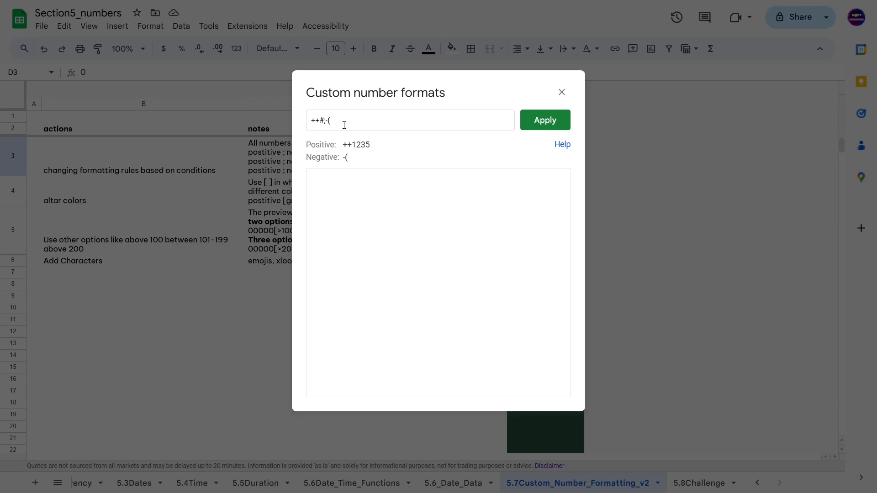
text(-(0000#.00)
mouse_move(370, 157)
mouse_down()
mouse_move(351, 158)
mouse_move(382, 156)
mouse_up()
click(350, 155)
click(352, 152)
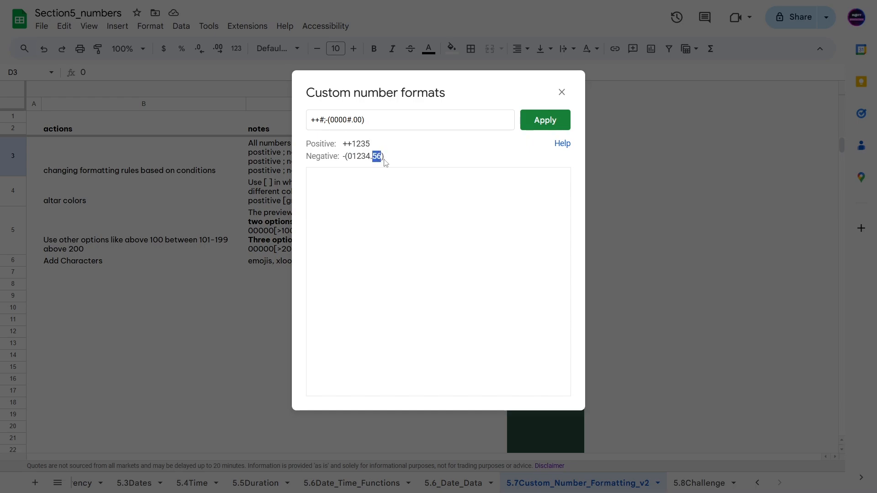
click(389, 160)
Add 000 as the zero rule at the end of the custom format, separated by a semicolon
click(376, 115)
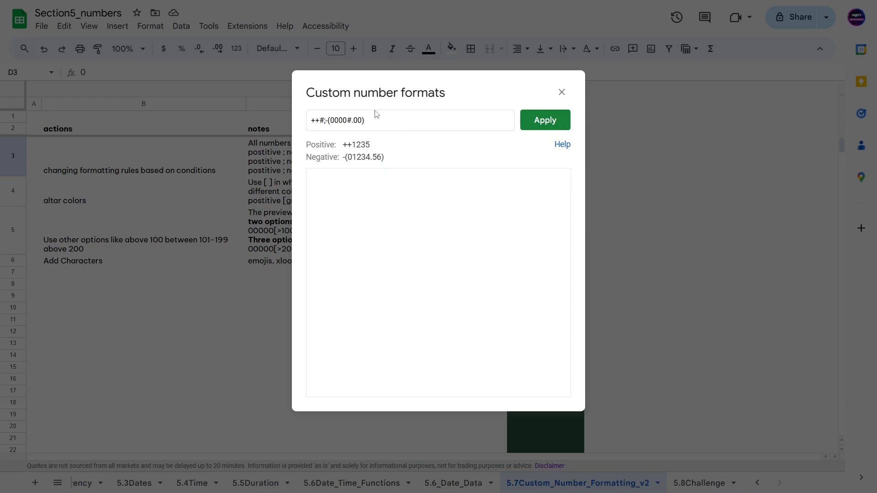
text(;)
text(000)
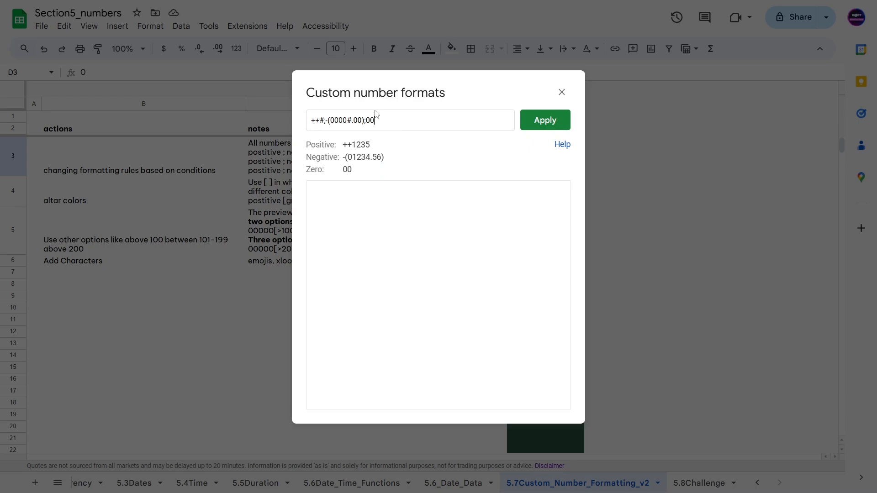
Add "hello " as the text rule after a semicolon, check its preview, and apply the custom format to cell D3
text(;)
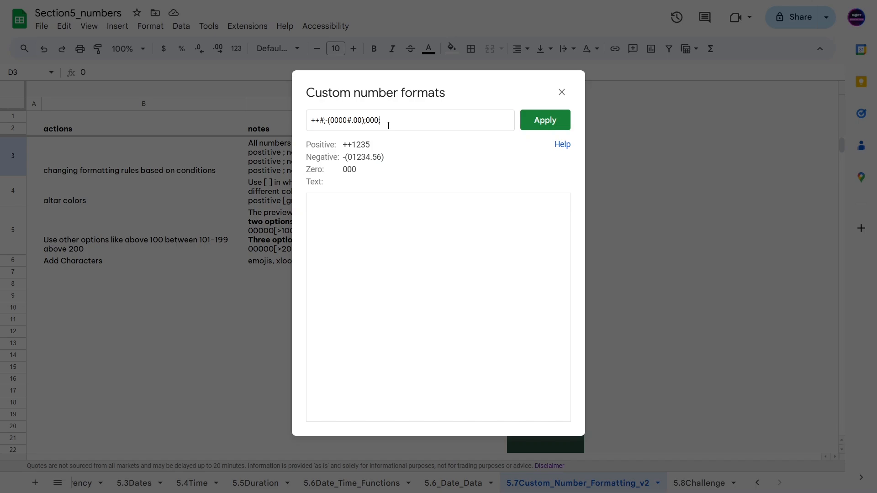
text("h)
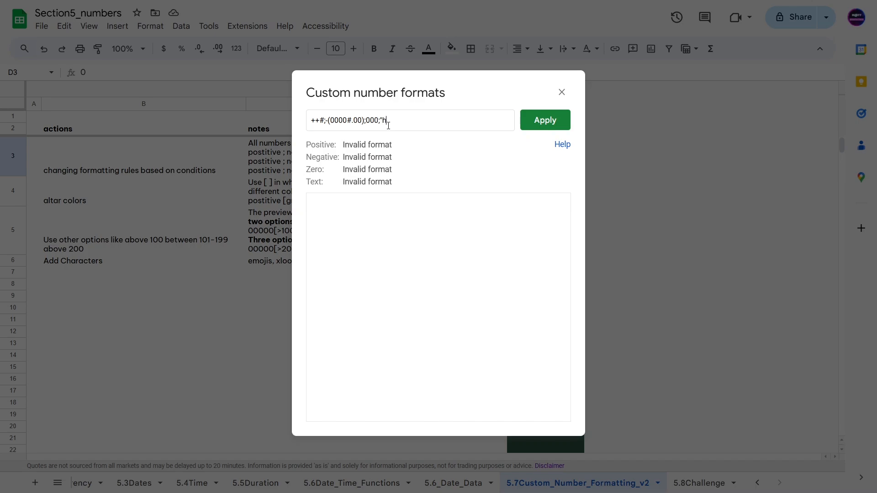
text(ello ")
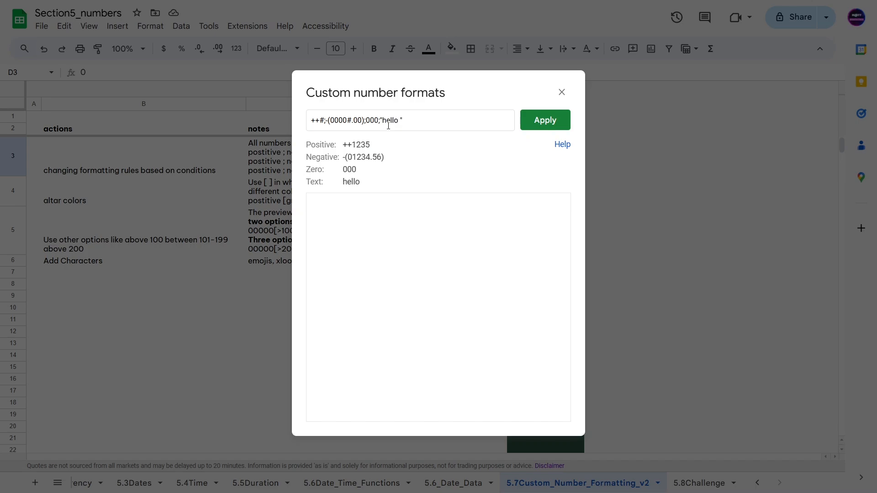
double_click(357, 181)
click(360, 183)
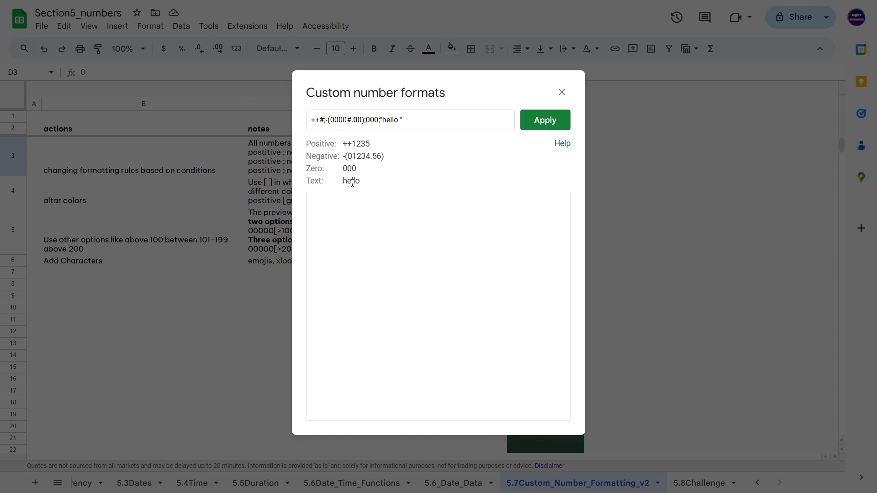
double_click(352, 182)
click(408, 124)
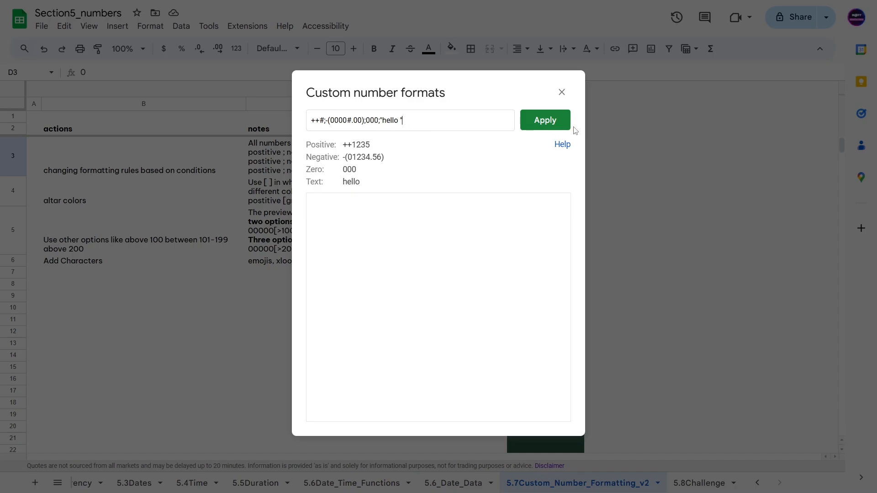
click(553, 128)
click(329, 205)
Enter 3 and, after that, -3 in cell D3 to test the positive and negative rules
click(474, 172)
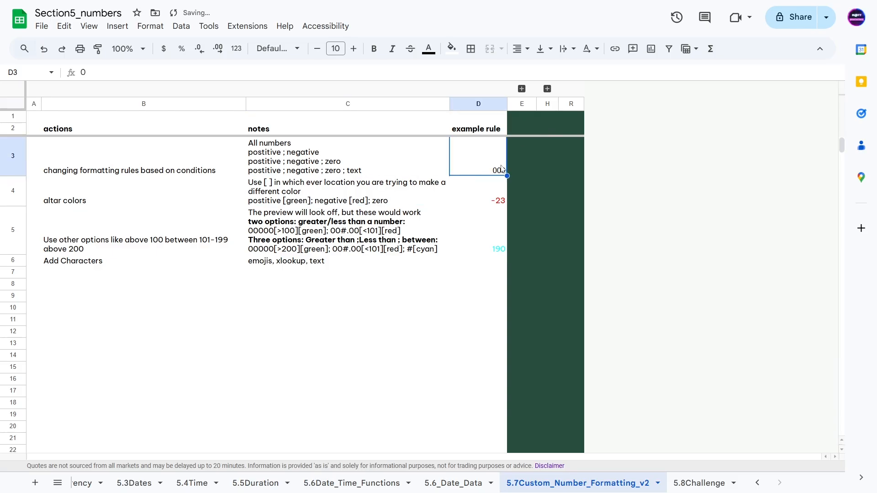
text(3)
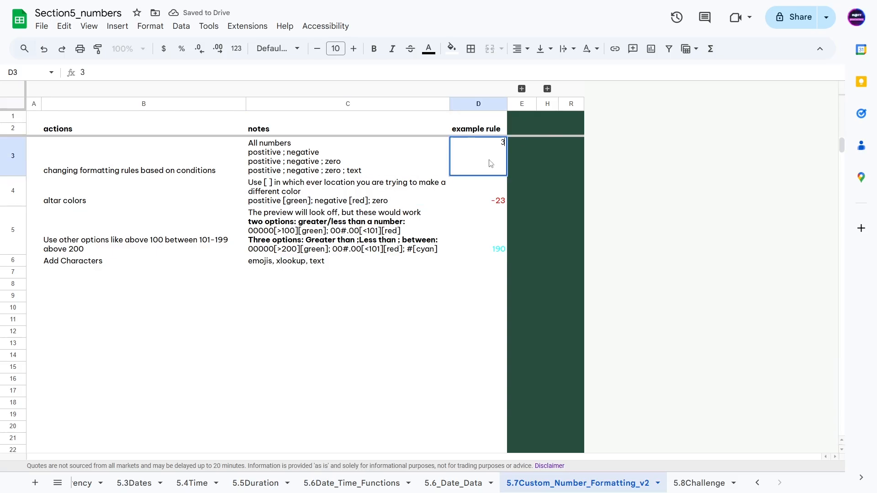
key(Return)
click(478, 169)
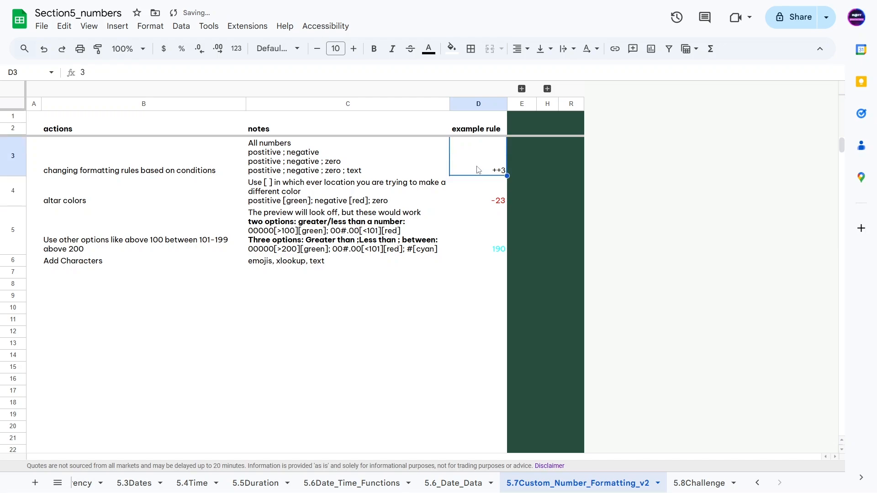
text(-3)
key(Return)
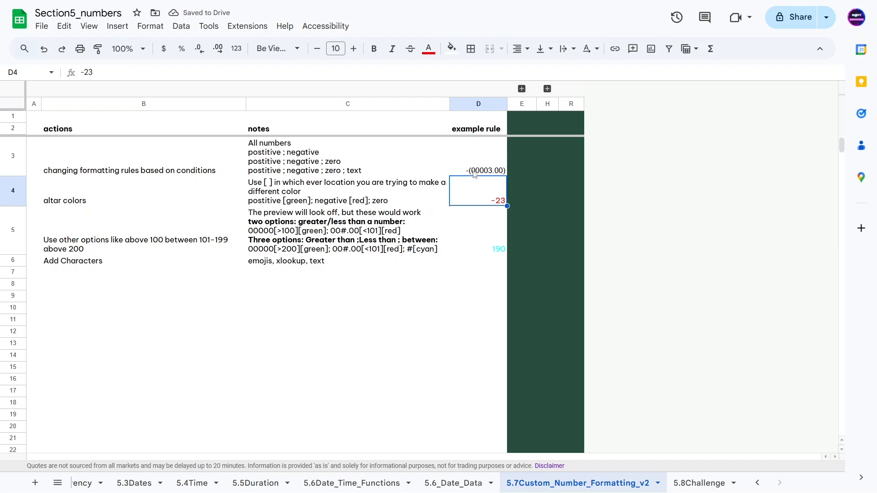
Extend the negative value in cell D3 to -34567 to test the leading-zero padding
click(481, 173)
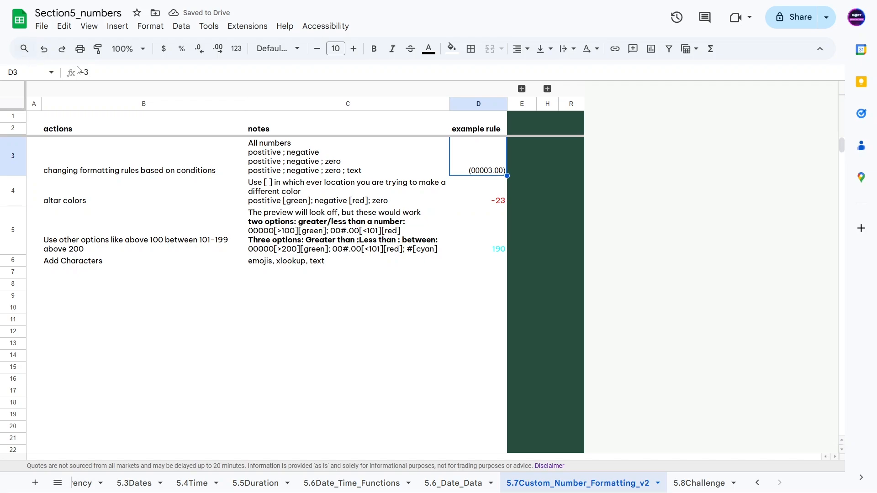
click(96, 72)
text(4567)
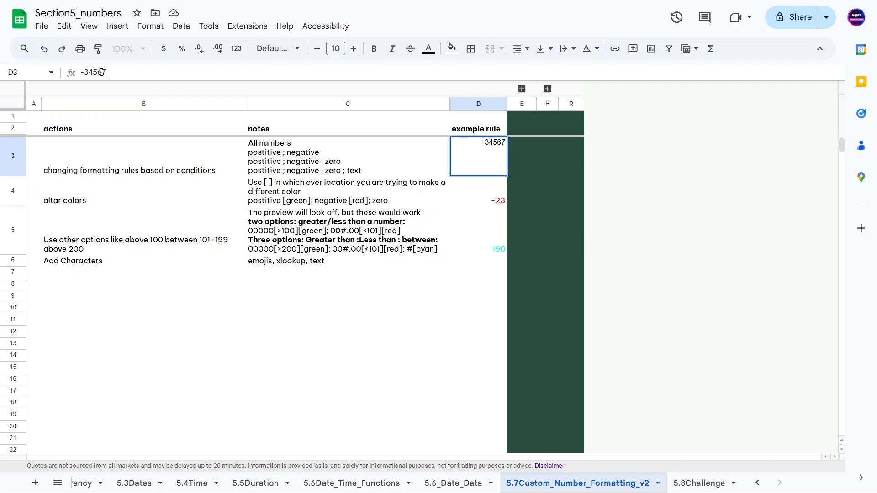
key(Return)
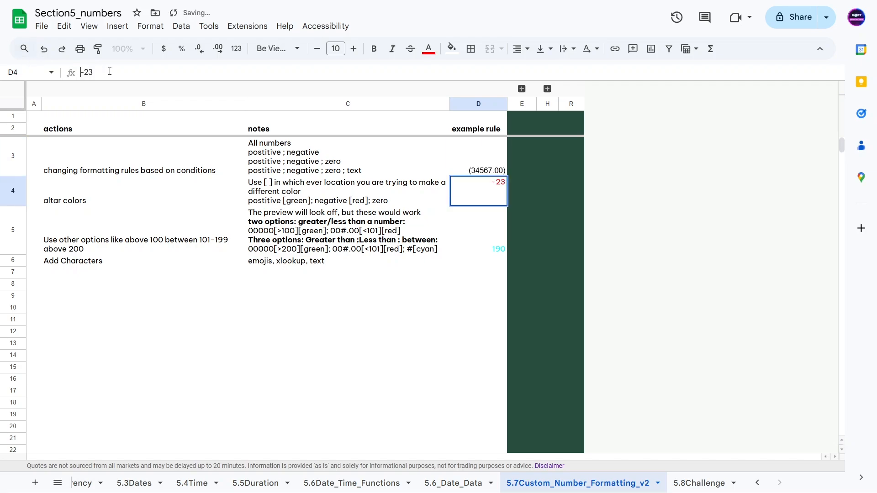
click(461, 160)
click(303, 237)
Add a sixth digit to the value in cell D3, making it -345678
click(477, 160)
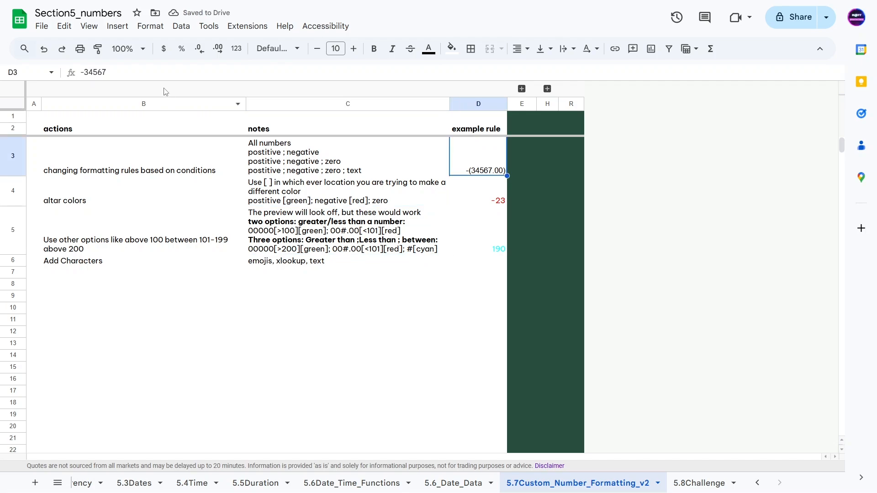
click(141, 74)
text(8)
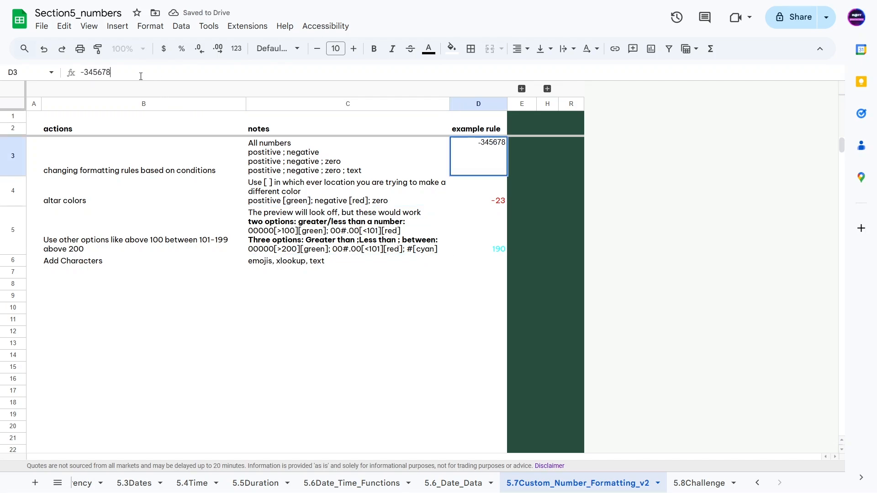
key(Return)
double_click(333, 188)
click(476, 172)
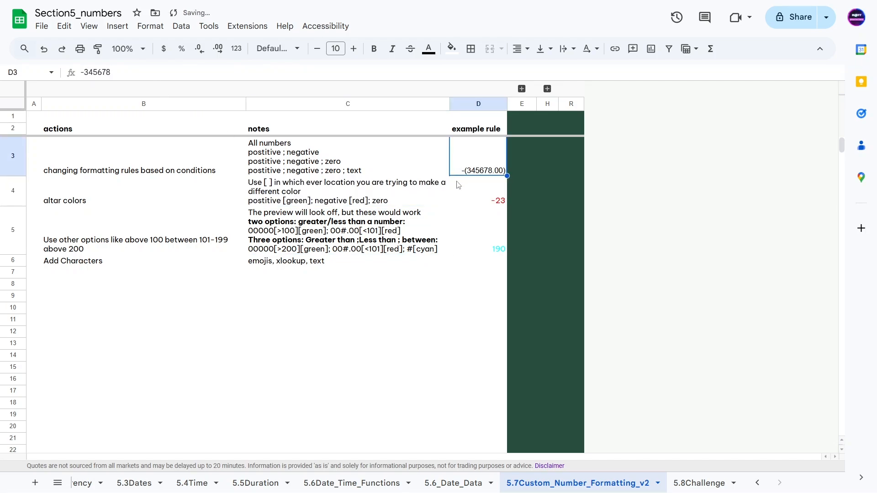
Enter -2 in cell D3 to test the negative rule with a single digit, and reselect the cell
click(381, 196)
click(479, 169)
text(-2)
key(Return)
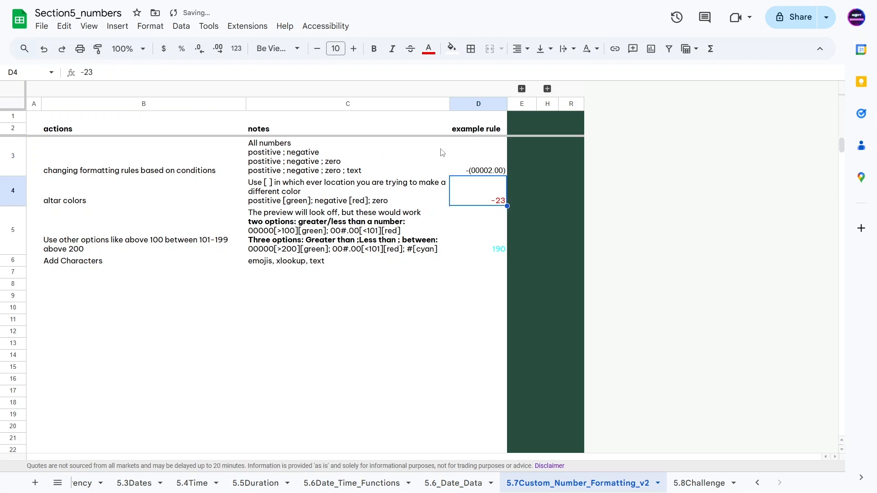
click(487, 174)
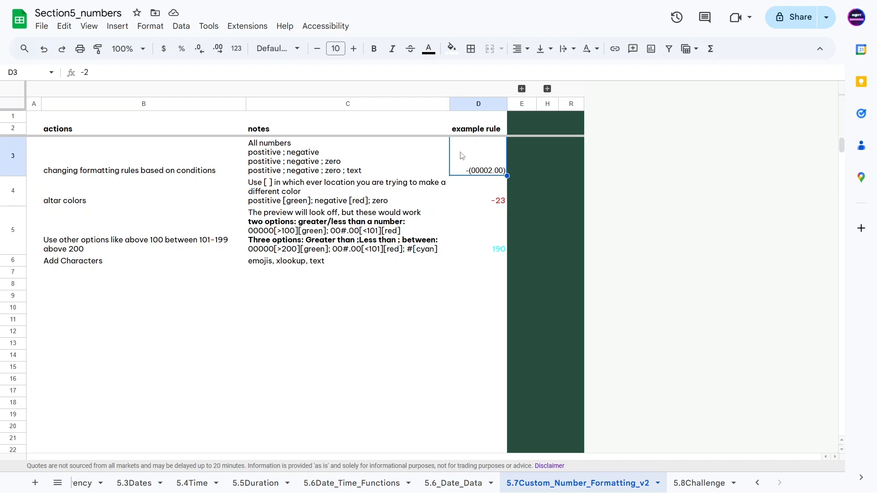
Enter the text world in cell D3 to test the text rule, and check the cell's stored content
text(world)
key(Return)
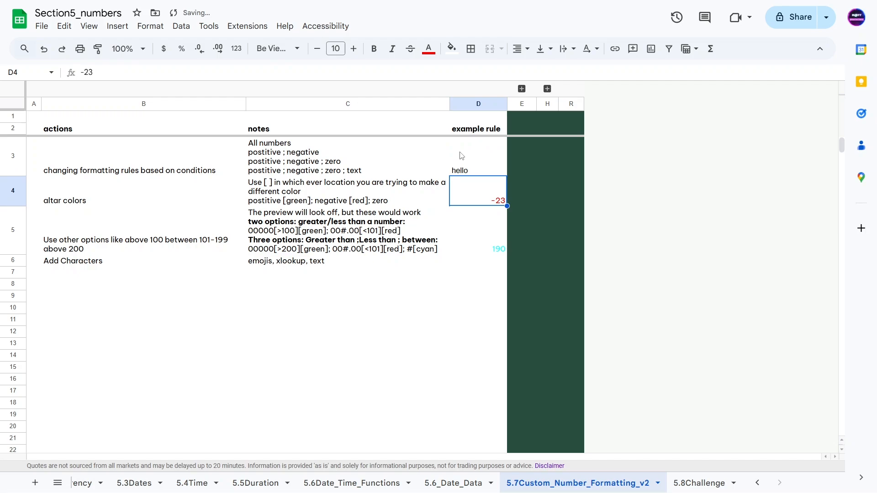
click(371, 175)
click(499, 166)
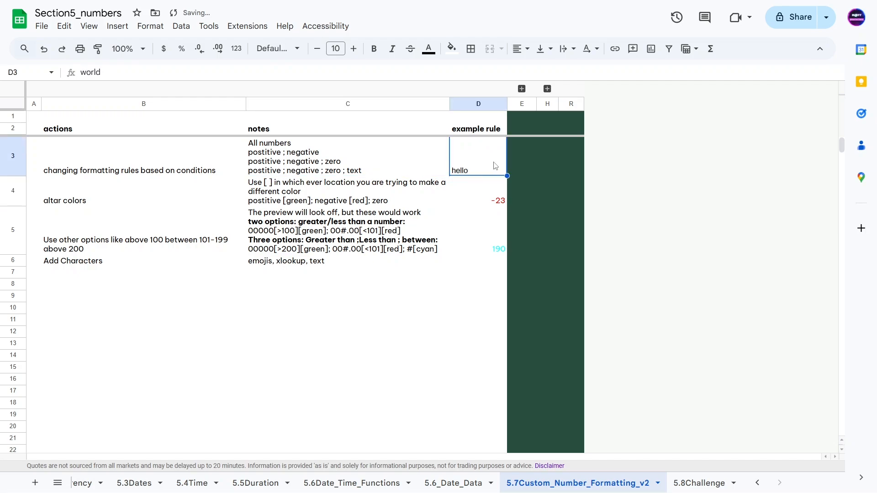
click(113, 69)
double_click(91, 72)
click(95, 72)
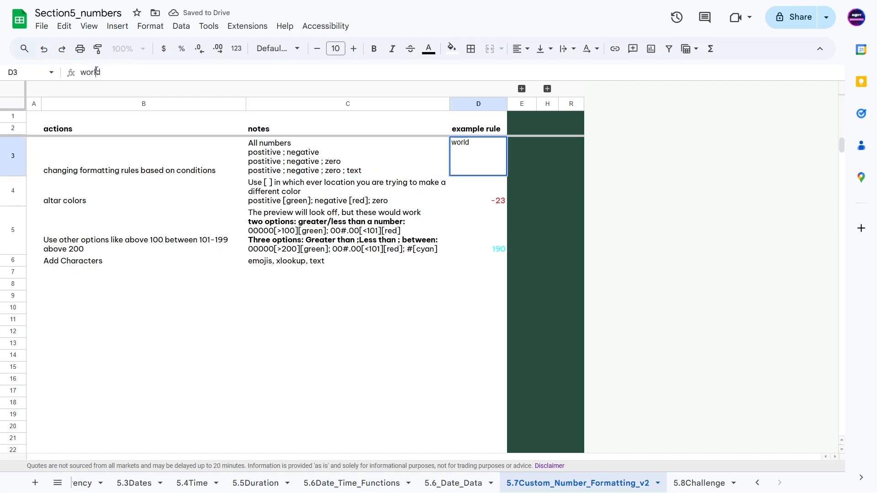
click(318, 224)
click(475, 173)
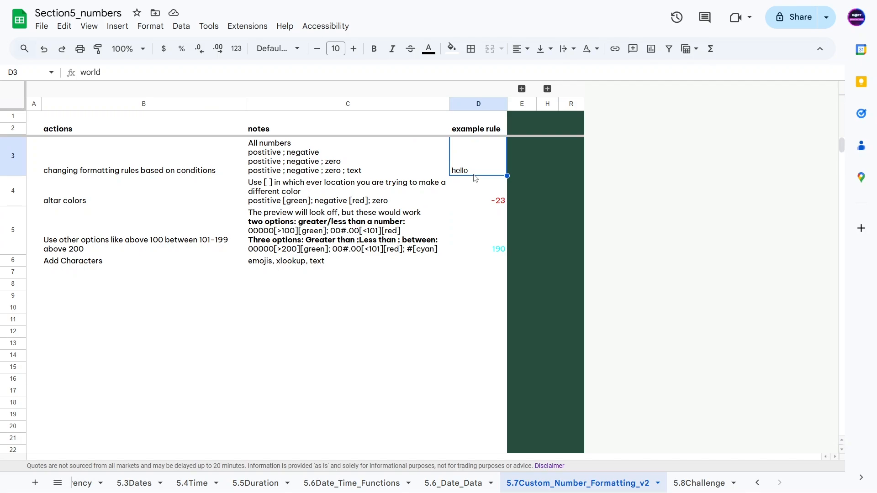
Replace the content of cell D3 with "lots of text" to test the text rule with a longer entry
text(lost)
key(BackSpace)
text(ts of fun)
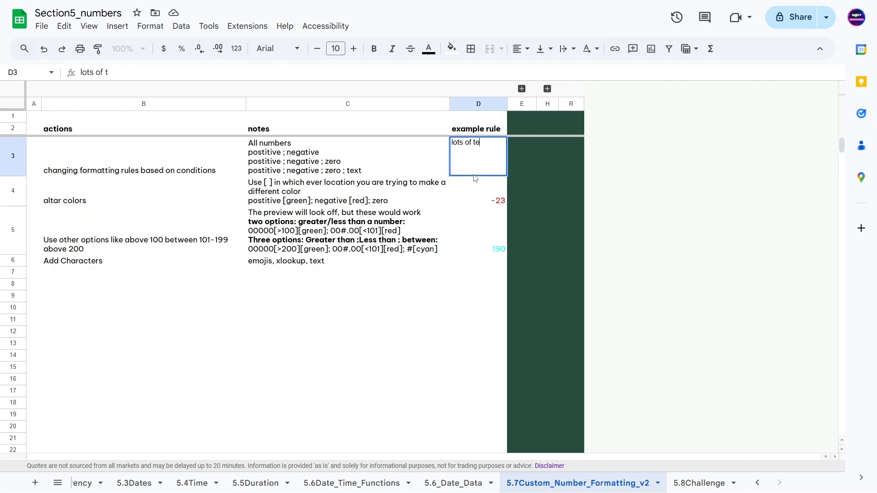
key(Return)
click(474, 174)
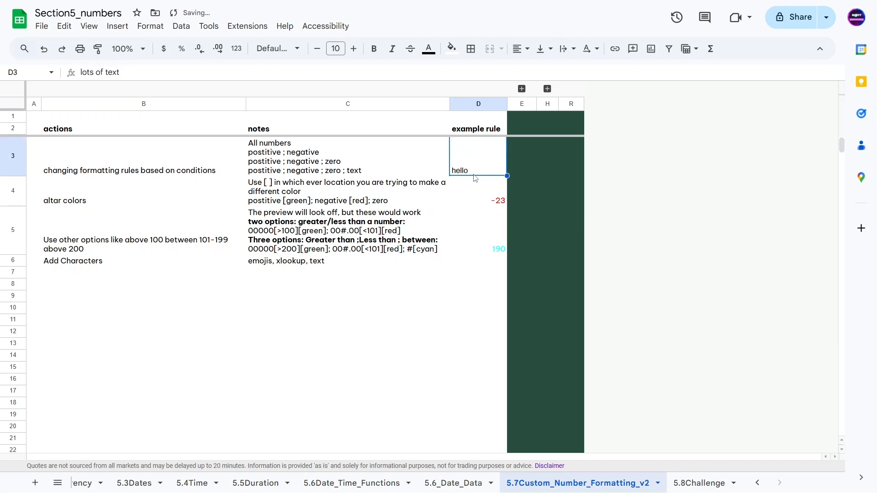
Enter the single letters n and o in turn in cell D3 to test the text rule with short entries
text(n)
key(Return)
click(476, 159)
text(o)
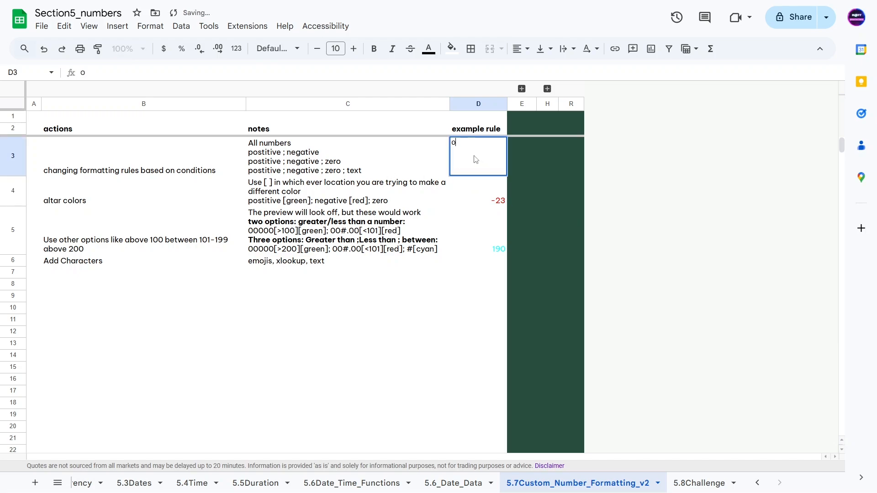
key(Return)
click(476, 169)
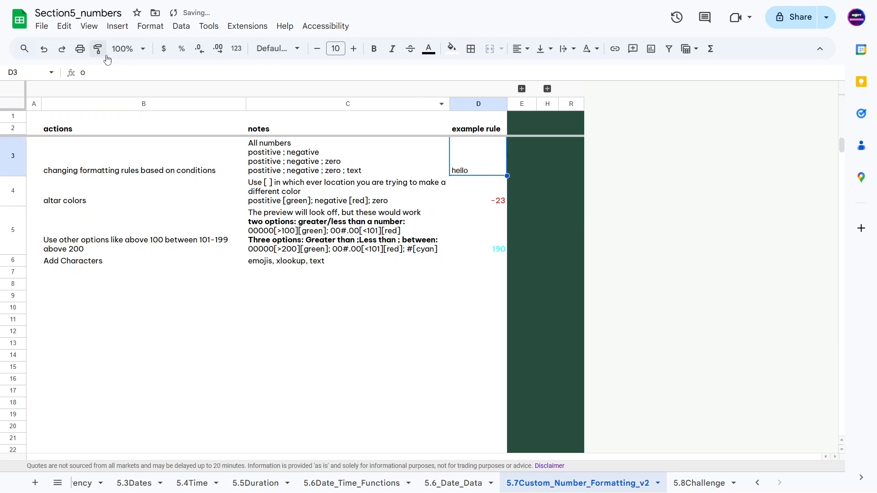
Change the content of cell D3 back to world and reselect the cell
text(world)
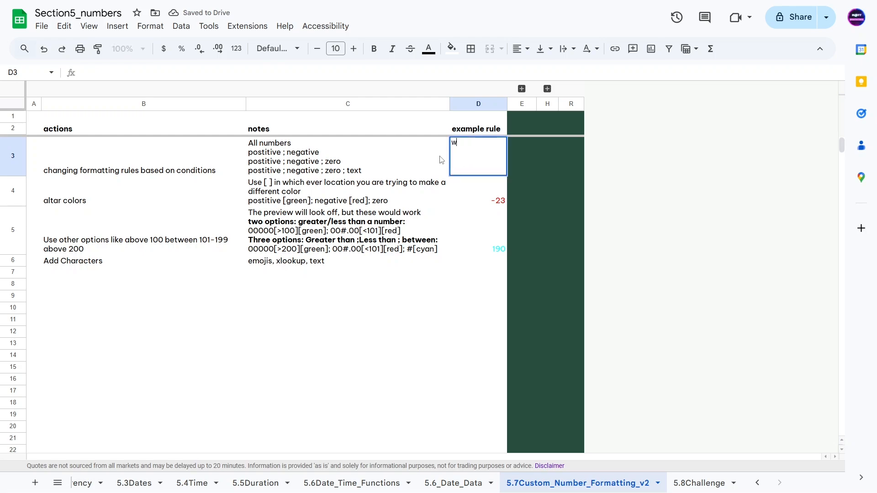
key(Return)
click(487, 168)
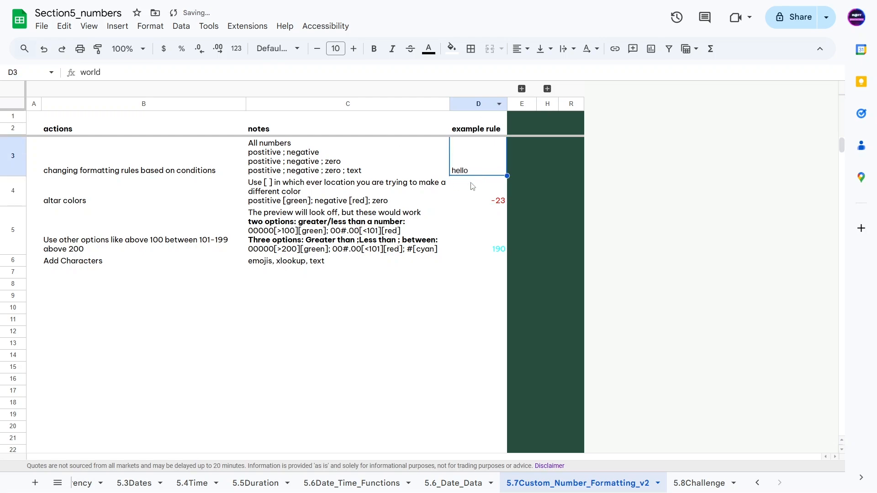
Add @ to the text section of D3's custom number format, making it ++#;-(0000#.00);000;"hello "@, and apply it
click(145, 32)
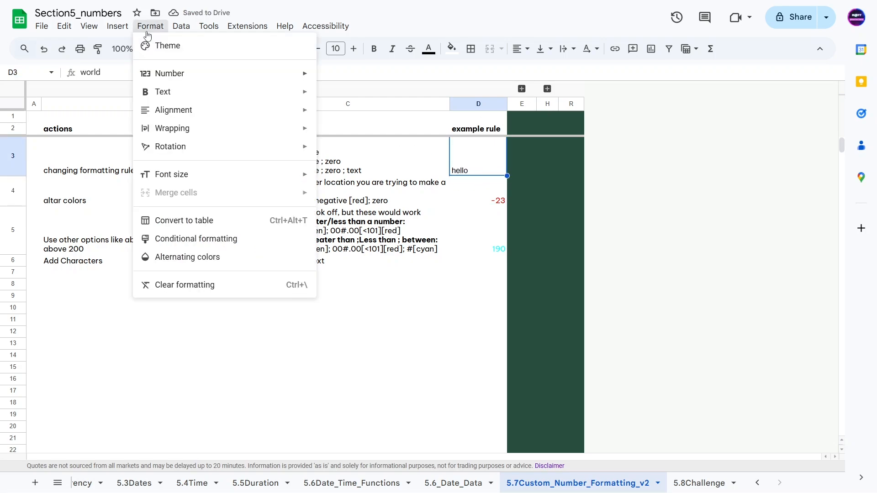
mouse_move(211, 74)
click(402, 454)
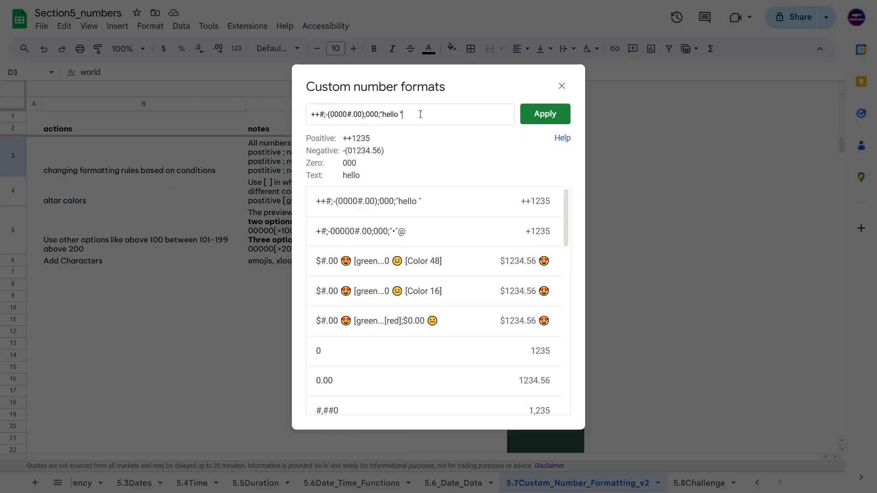
text(@)
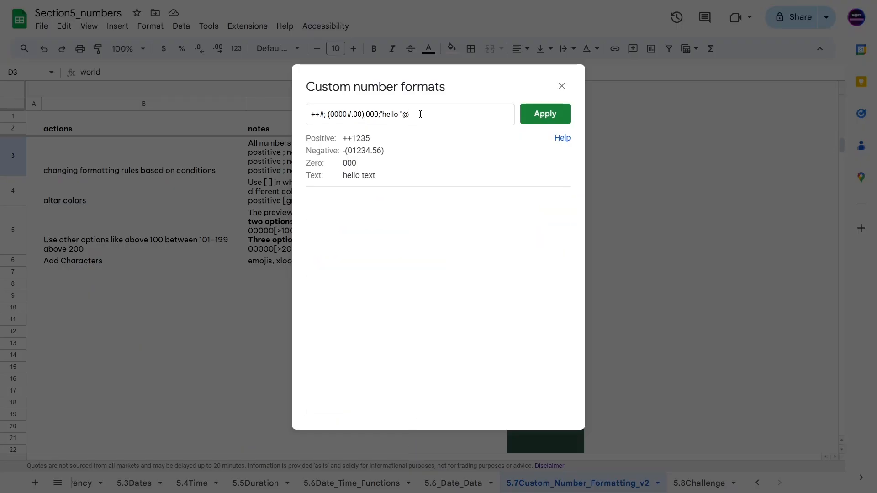
drag(363, 174, 393, 180)
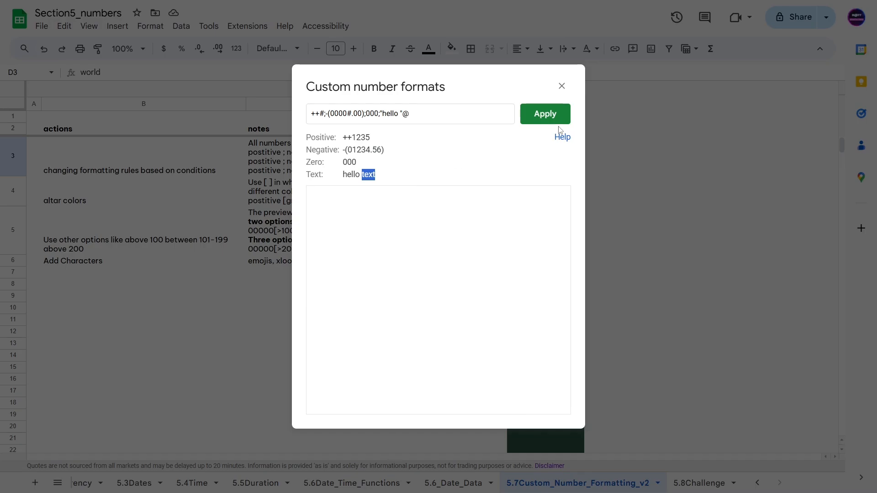
click(544, 114)
Replace the text in cell D3 with a first name to test the format's text placeholder, and reselect the cell
click(136, 72)
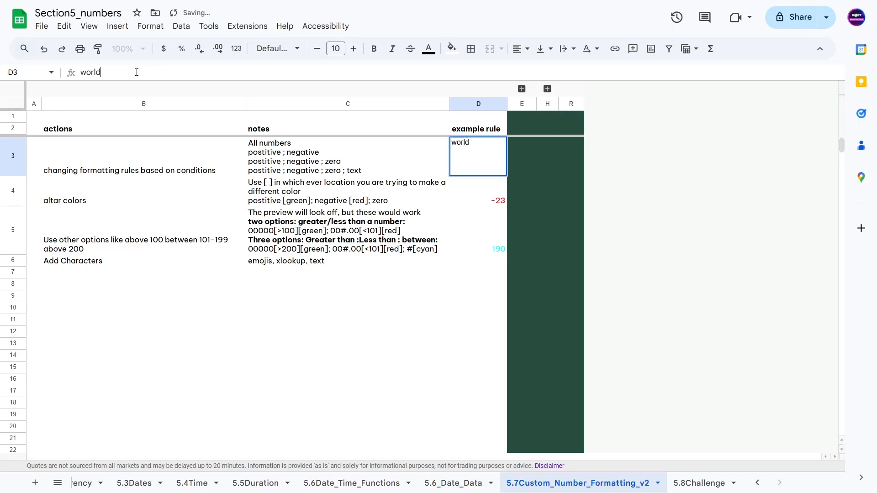
double_click(136, 72)
text(m@tt)
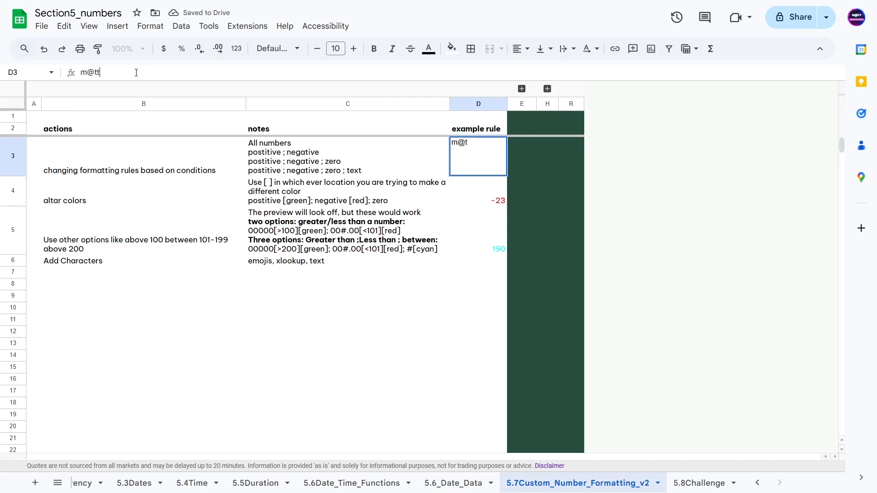
key(Return)
click(469, 172)
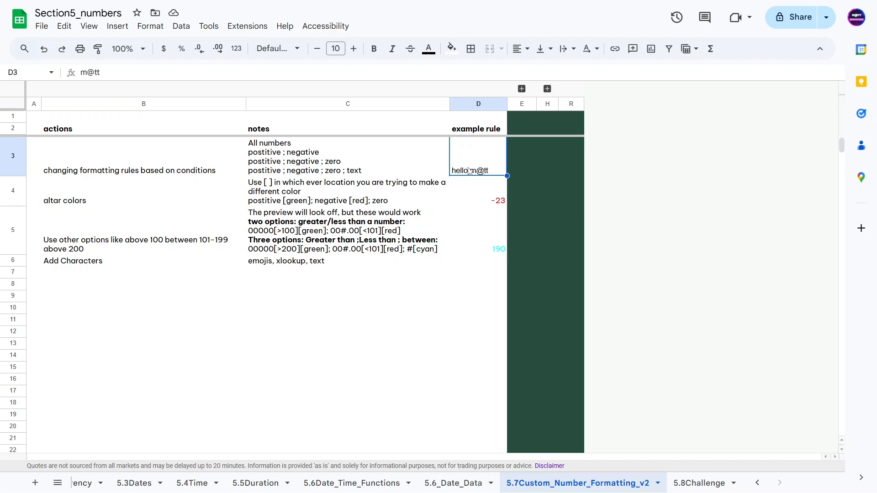
Examine the notes on section order, bracketed colors and conditions in column C, along with the example in D4
click(473, 202)
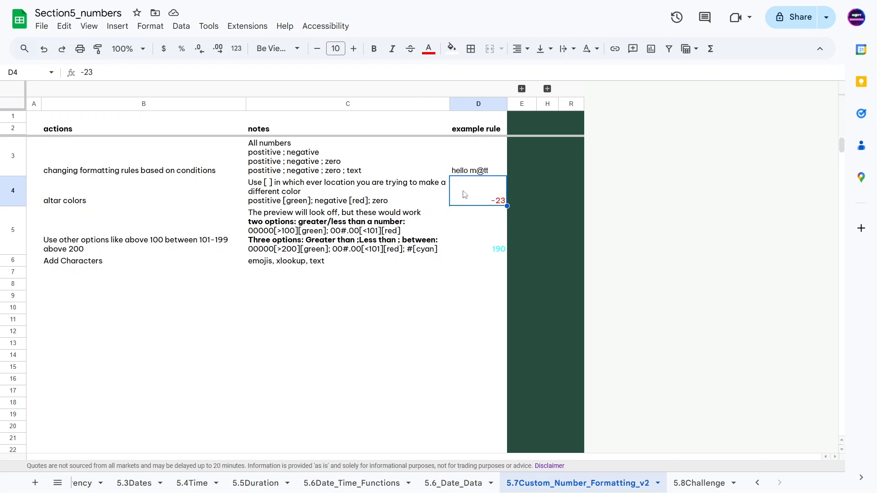
click(381, 194)
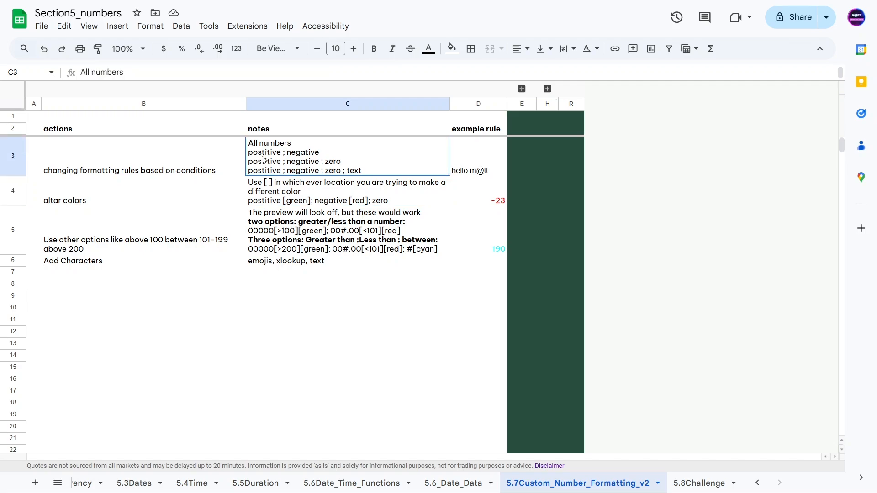
click(299, 164)
click(331, 213)
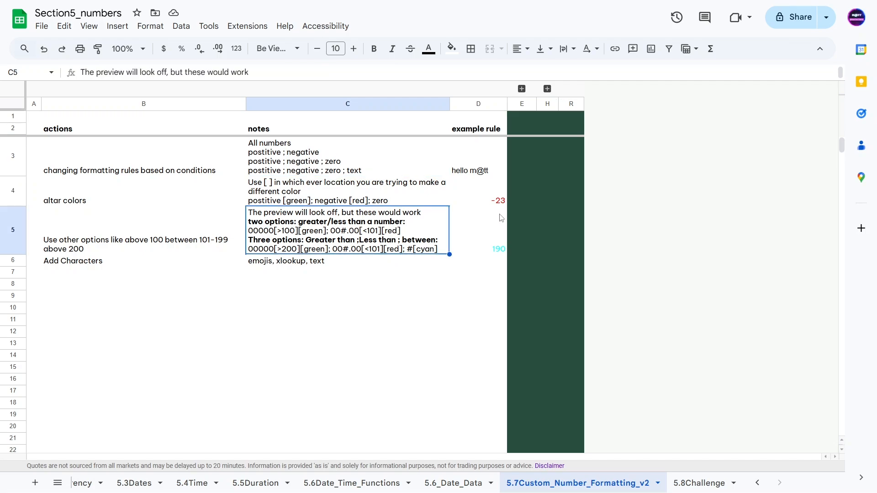
click(465, 205)
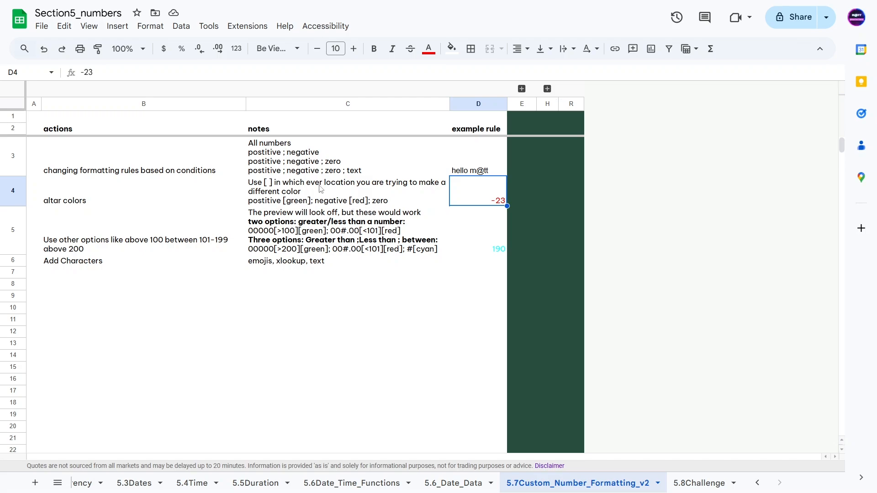
click(280, 204)
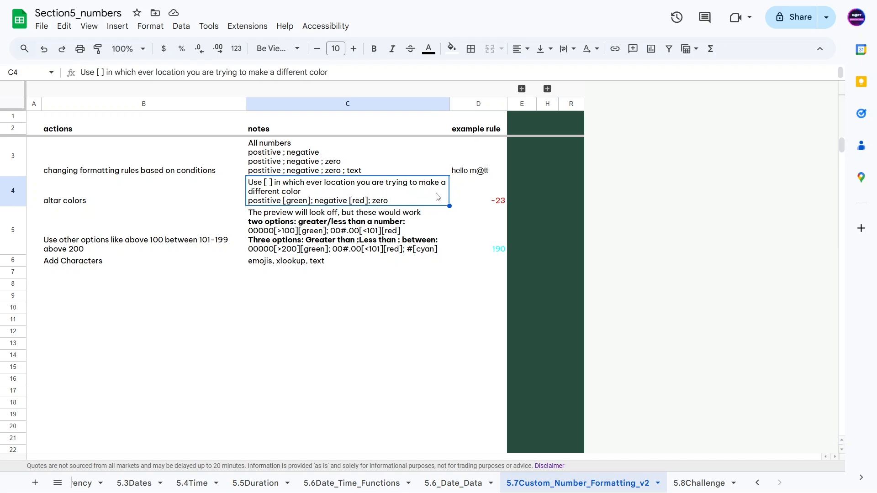
Enter 0 in cell D4 to test the zero rule, and set the cell's text color to black
click(482, 199)
text(0)
key(Return)
click(477, 201)
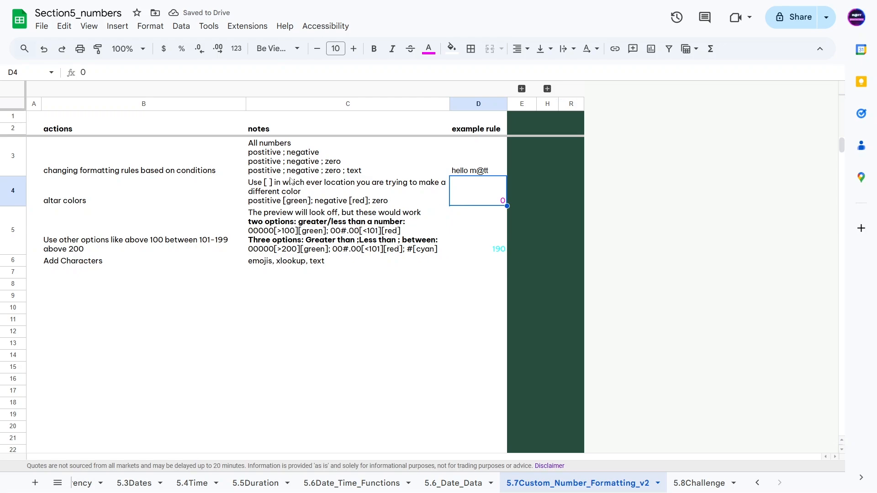
click(429, 49)
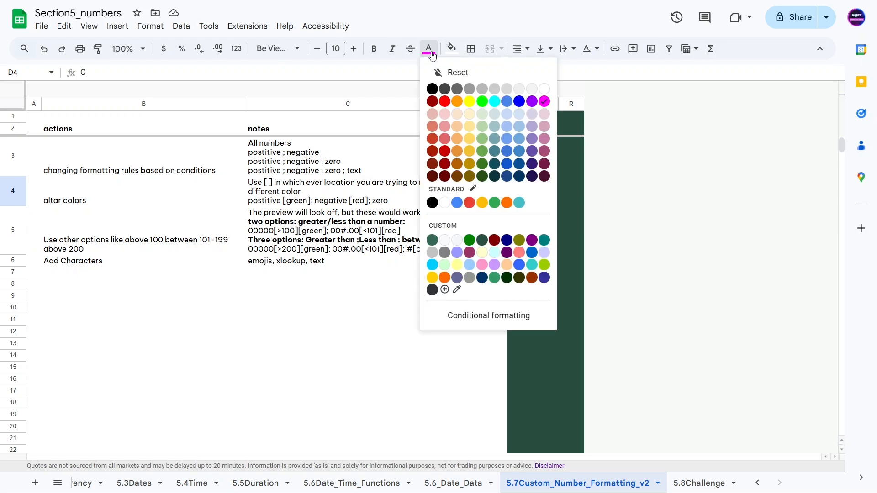
click(432, 89)
key(Left)
click(491, 205)
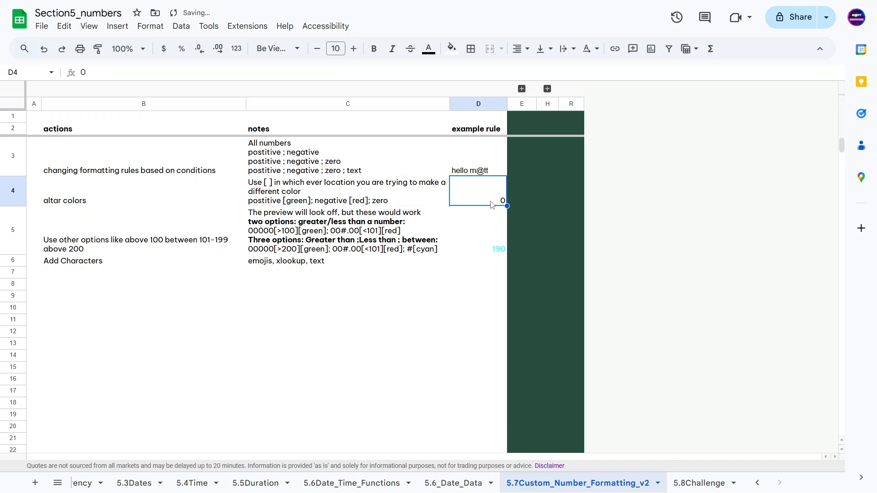
Enter 3 in cell D4 to test the positive rule, and try to override its color with black text
text(3)
key(Return)
click(485, 204)
click(429, 48)
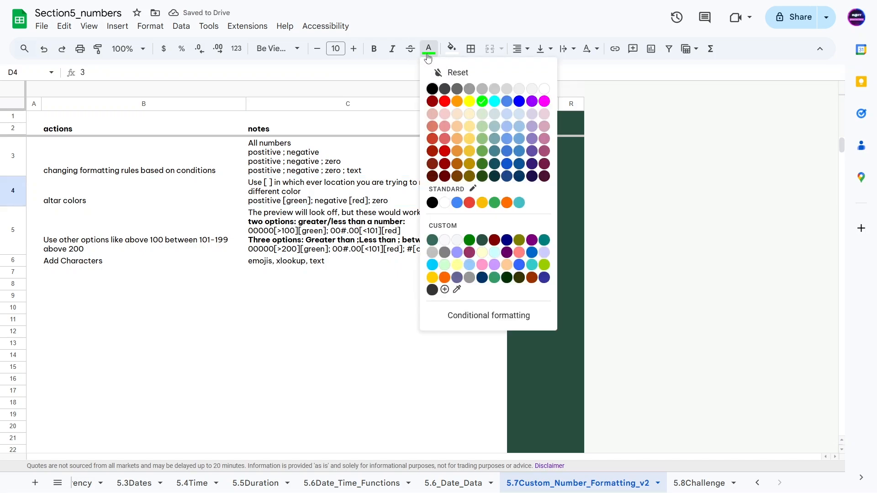
click(431, 89)
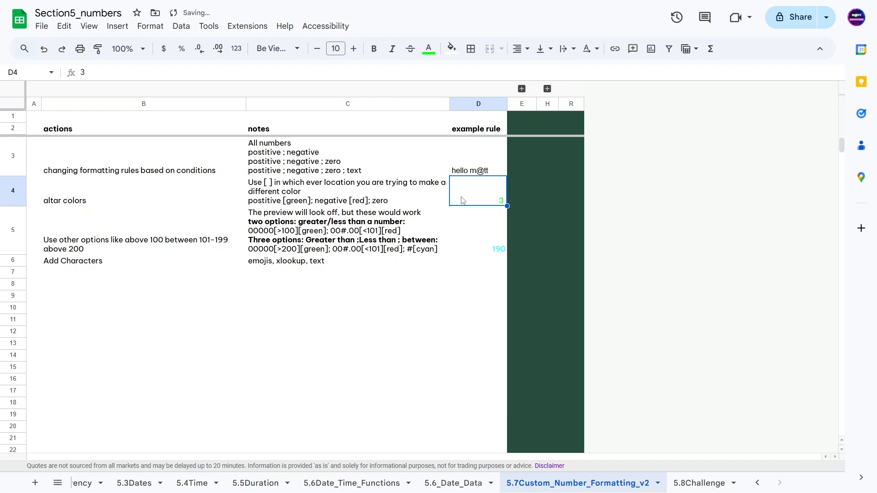
click(429, 49)
click(433, 89)
Enter 0 in cell D4 and set the cell's text color to the custom dark purple
text(0)
key(Return)
click(492, 203)
click(428, 49)
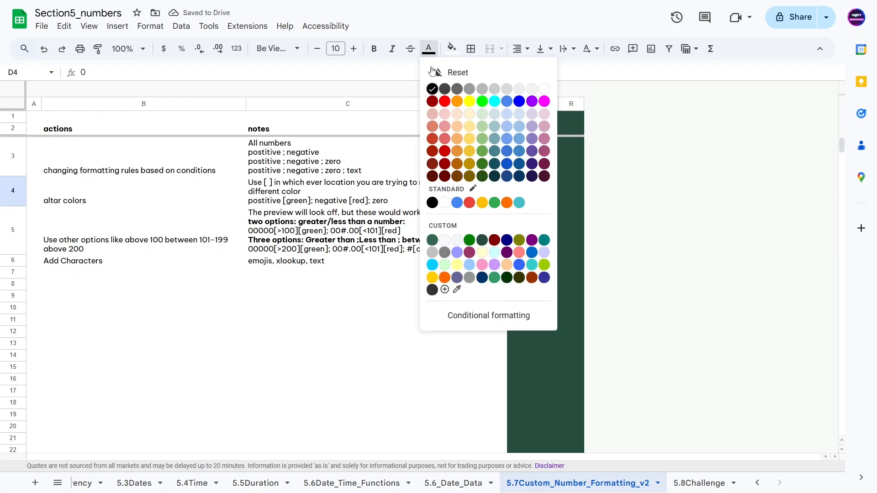
click(531, 240)
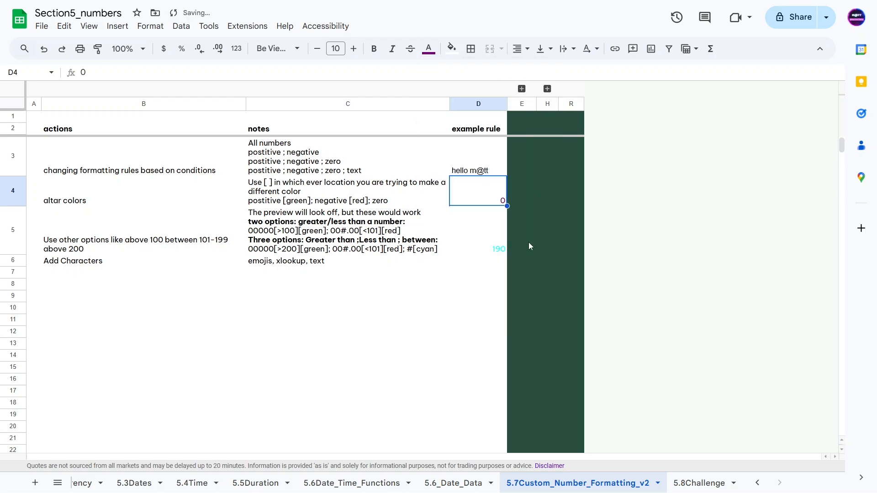
key(Left)
Enter -4 in cell D4 to test the negative color rule, and reselect the cell
click(476, 205)
text(-4)
key(Return)
click(461, 192)
Expand the collapsed columns I to Q and examine the color names, font codes, HTML values and additional links
click(547, 88)
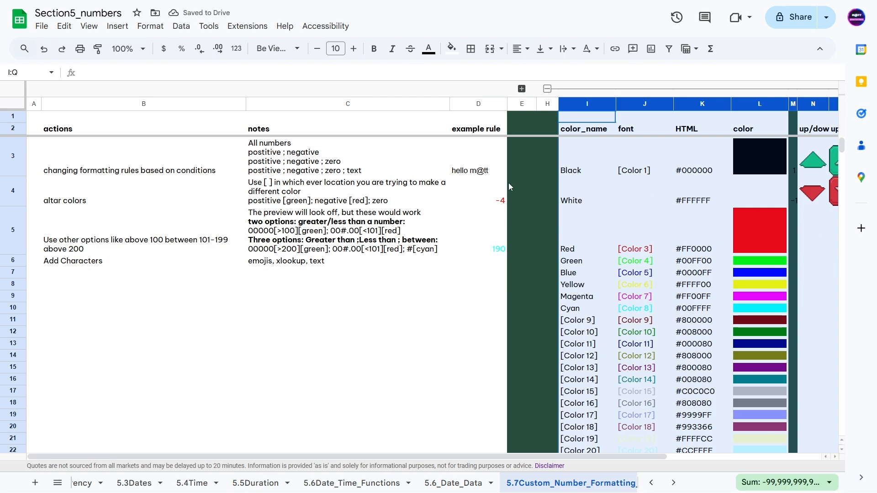
scroll(619, 256, down, 10)
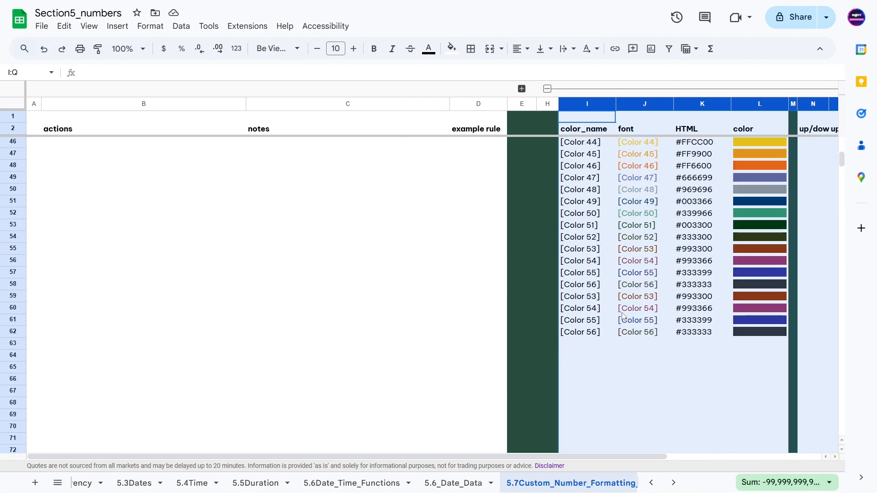
click(630, 332)
scroll(653, 202, up, 9)
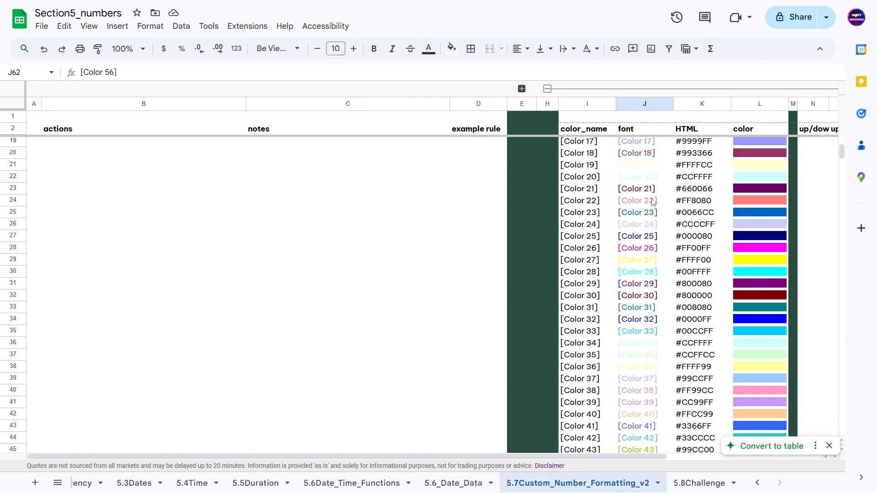
scroll(653, 202, up, 5)
click(627, 157)
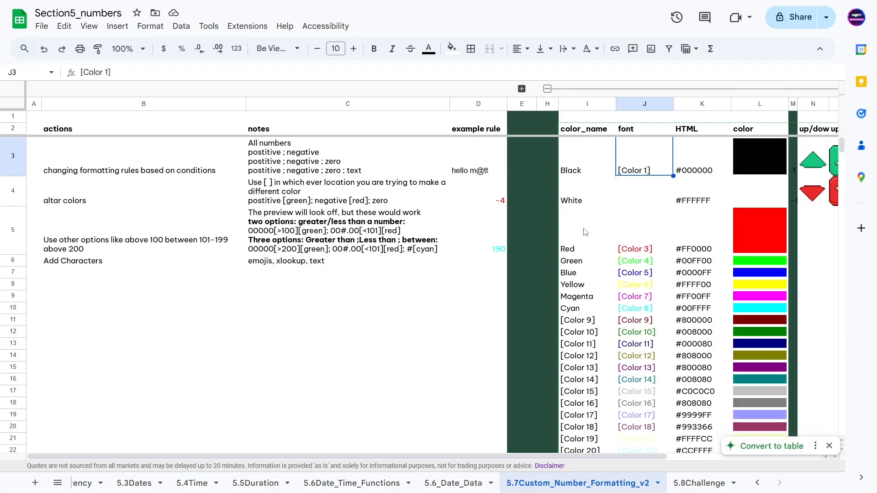
drag(535, 455, 691, 455)
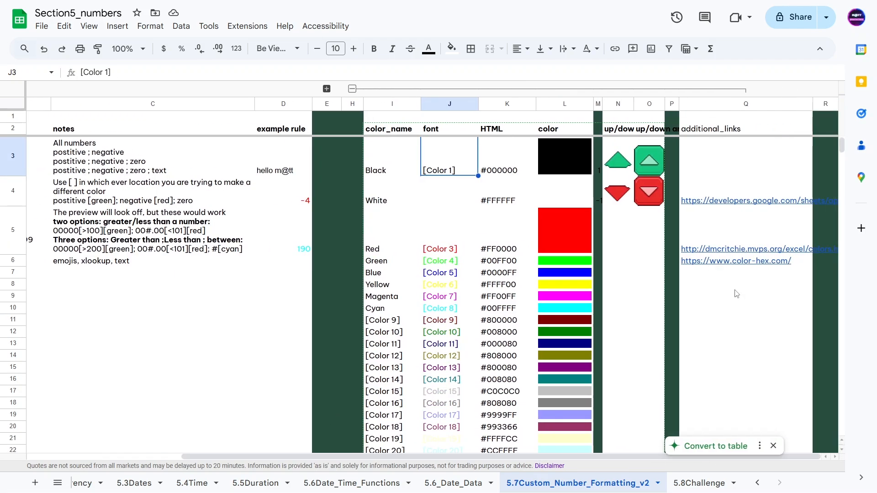
click(711, 201)
click(521, 201)
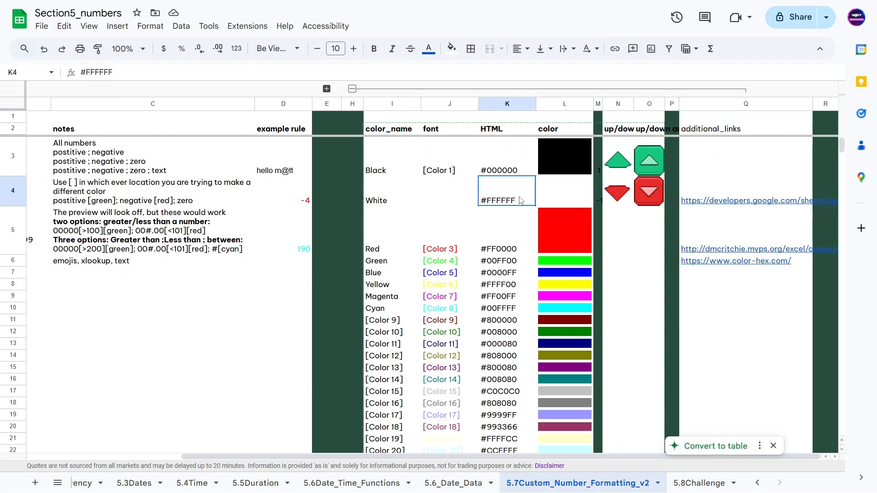
Examine the additional color links and the numbered color codes with their HTML values through the end of the color reference
click(731, 247)
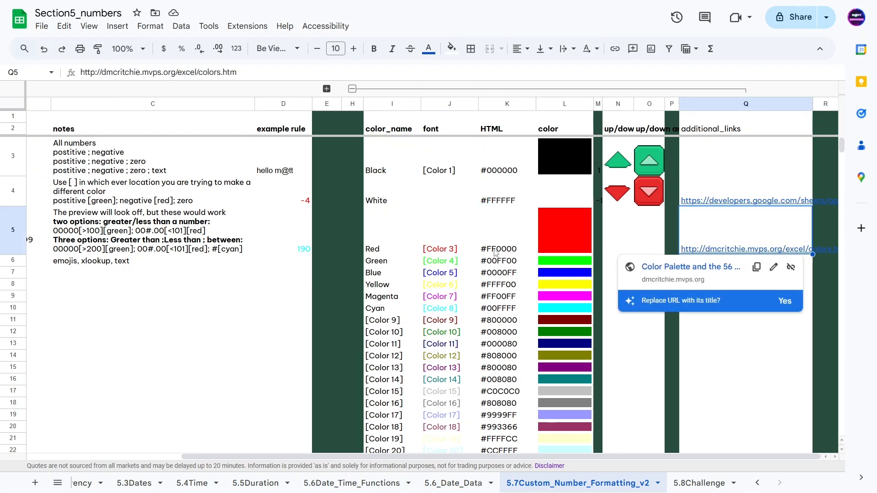
drag(369, 160, 493, 389)
click(705, 315)
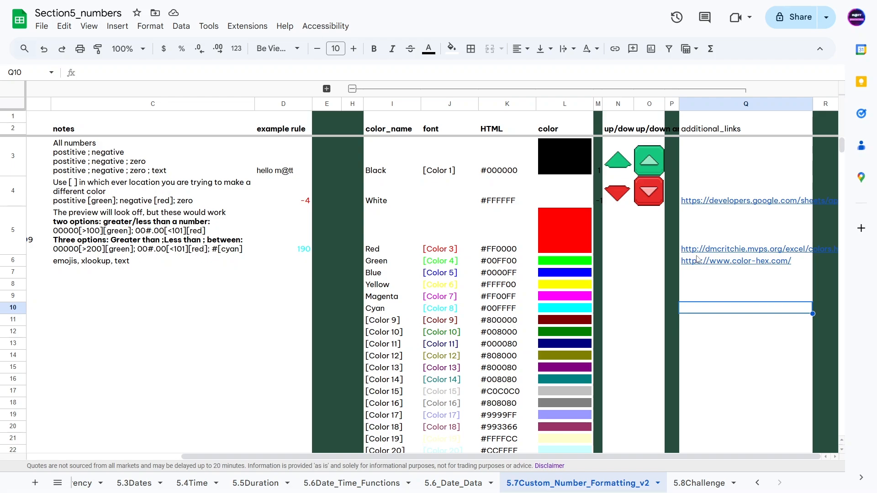
click(704, 264)
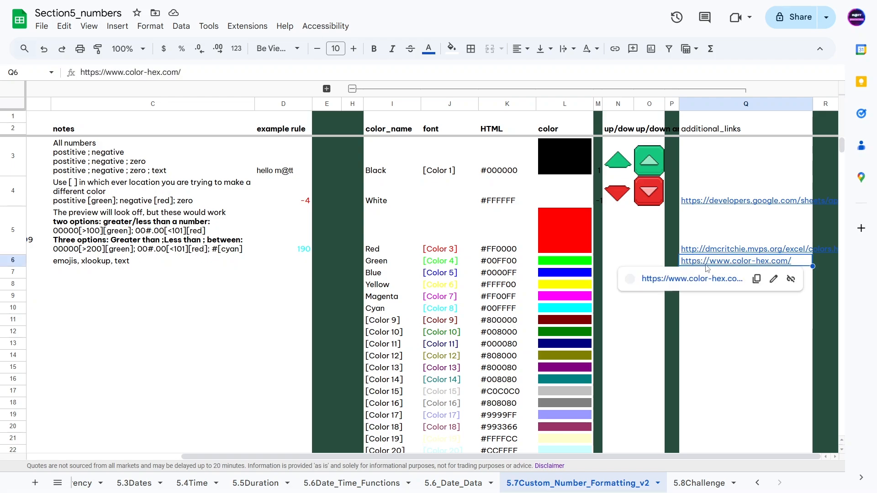
click(517, 247)
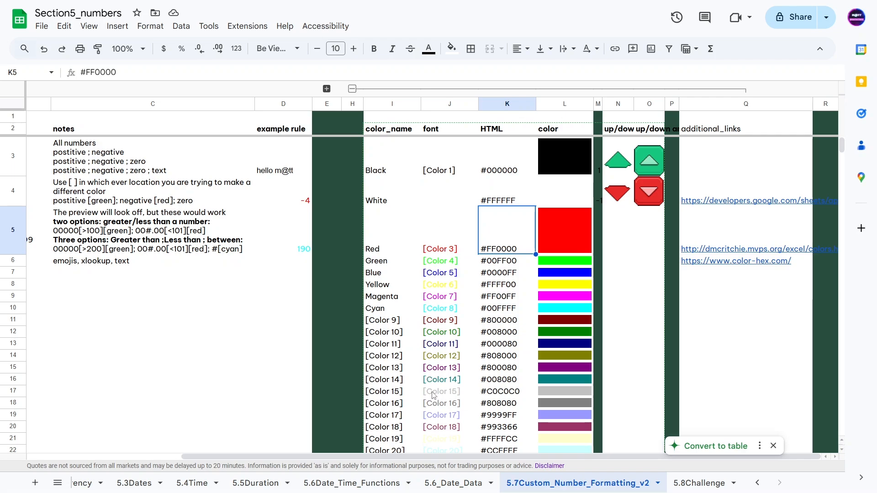
scroll(439, 364, down, 6)
scroll(439, 364, down, 3)
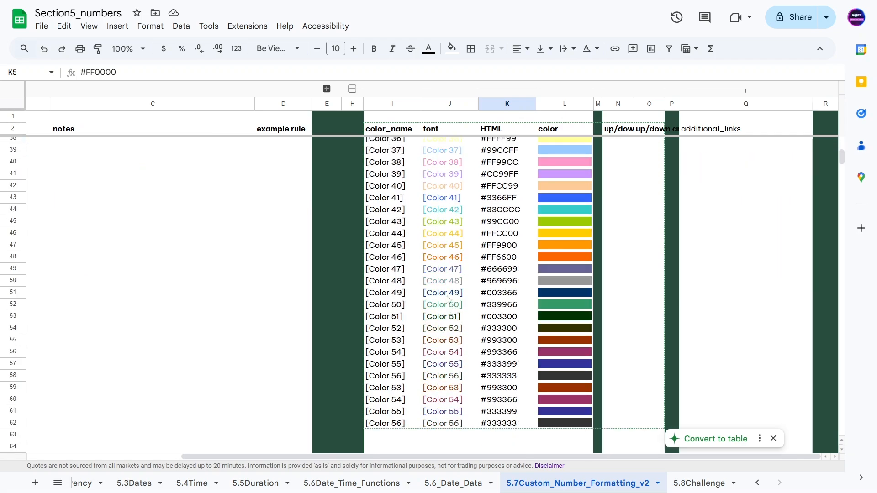
click(431, 189)
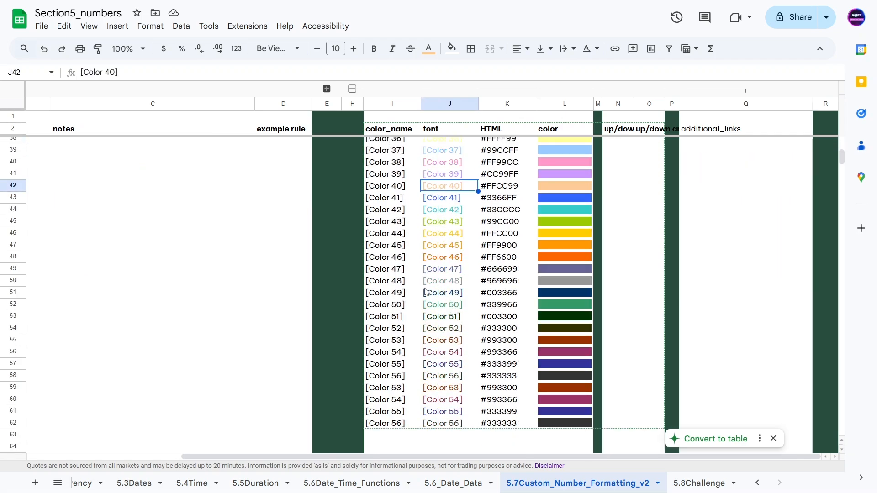
scroll(435, 387, up, 6)
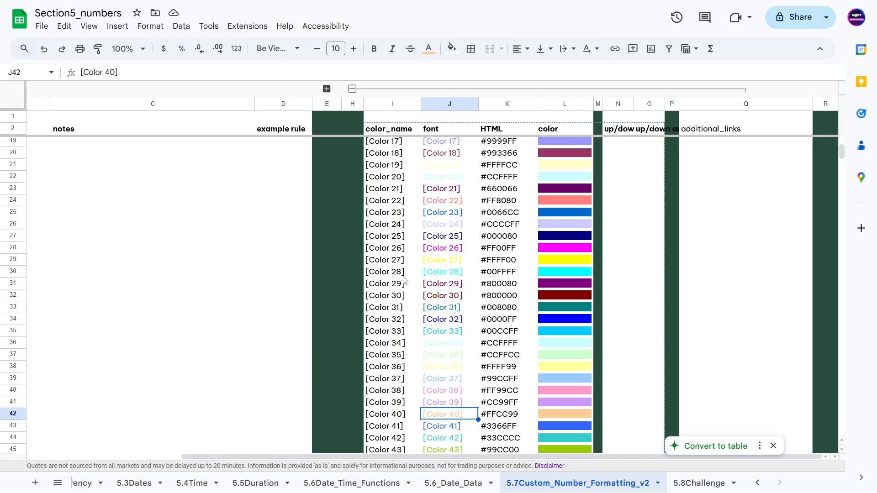
scroll(432, 304, down, 4)
scroll(438, 317, down, 1)
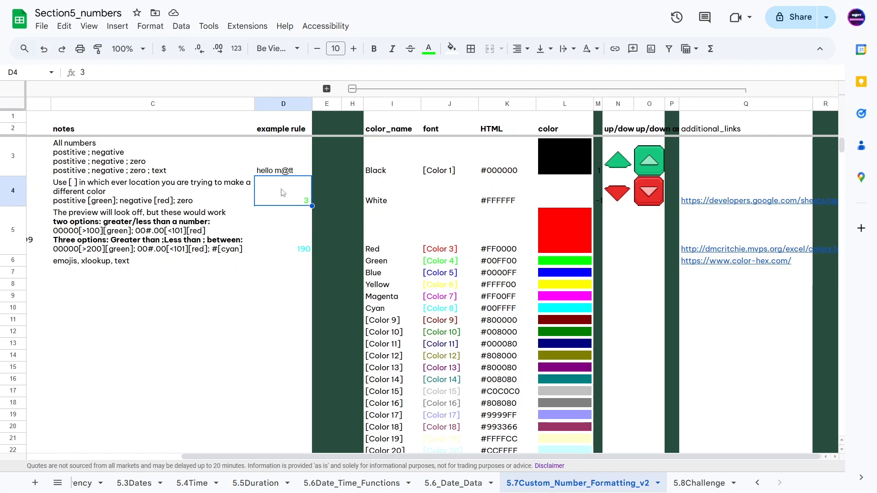
Open the custom number format of cell D4 and replace the positive section's green with [Color 10]
click(150, 26)
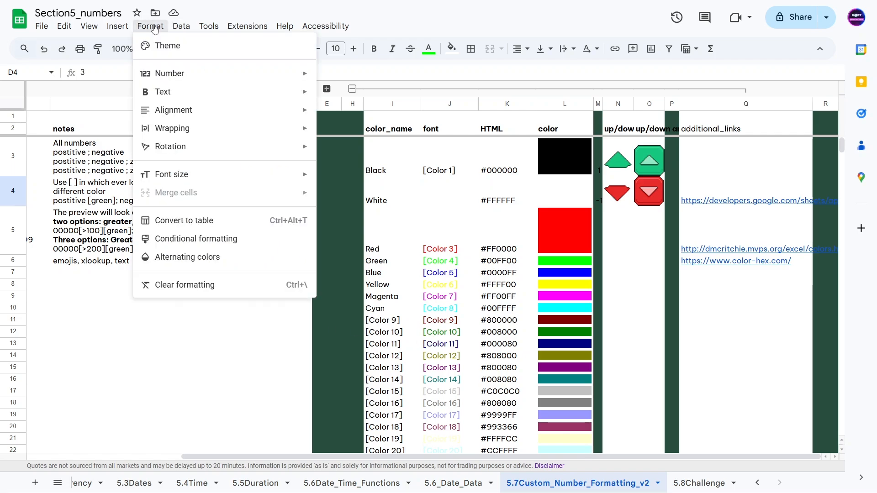
mouse_move(182, 77)
click(380, 453)
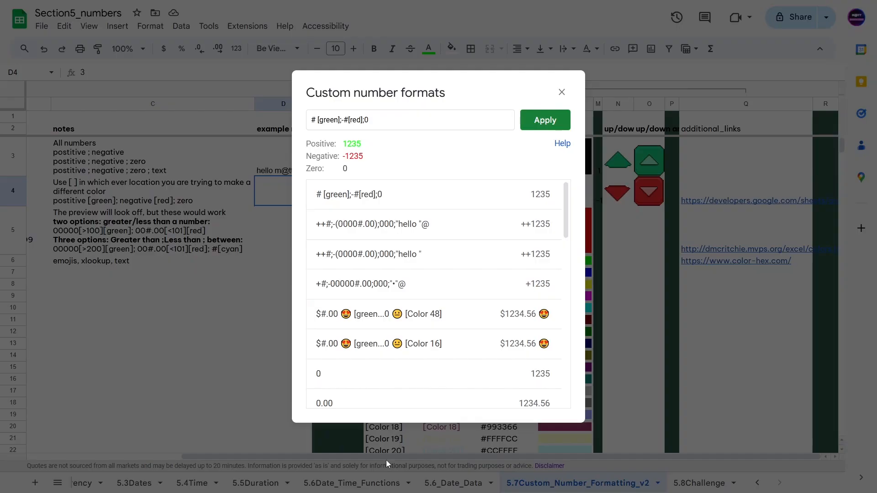
double_click(332, 118)
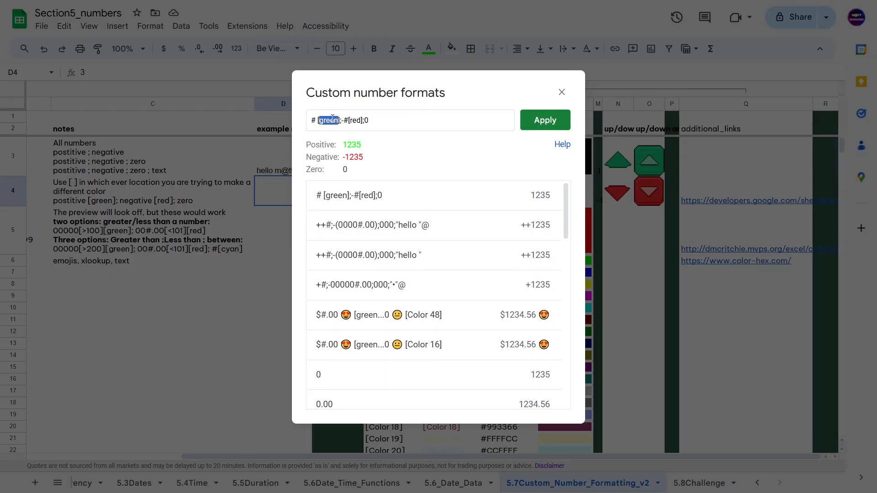
text([Color 10])
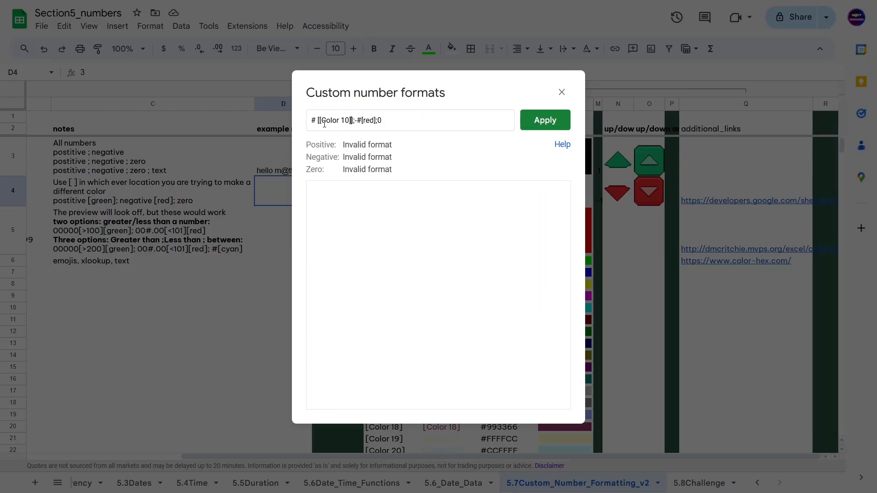
key(Delete)
click(319, 121)
key(BackSpace)
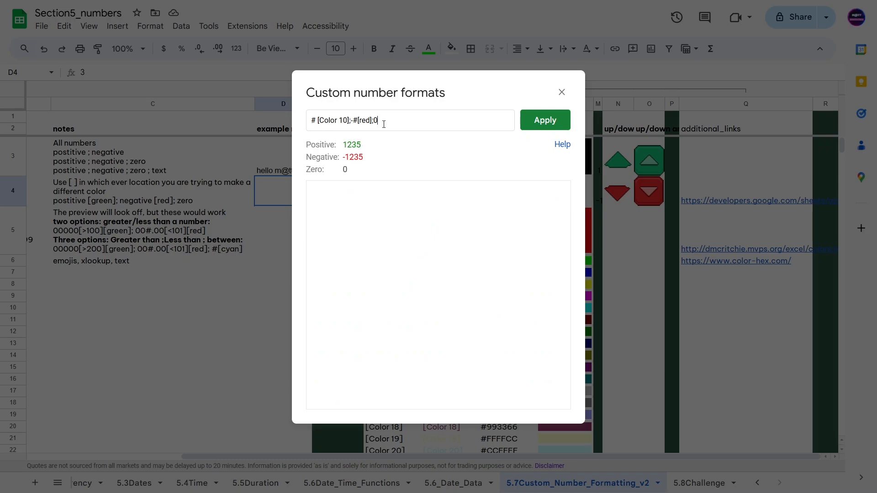
Test bracketed color codes on the format's zero section, settle on 0[Color 52], and begin a fourth section for text
text([)
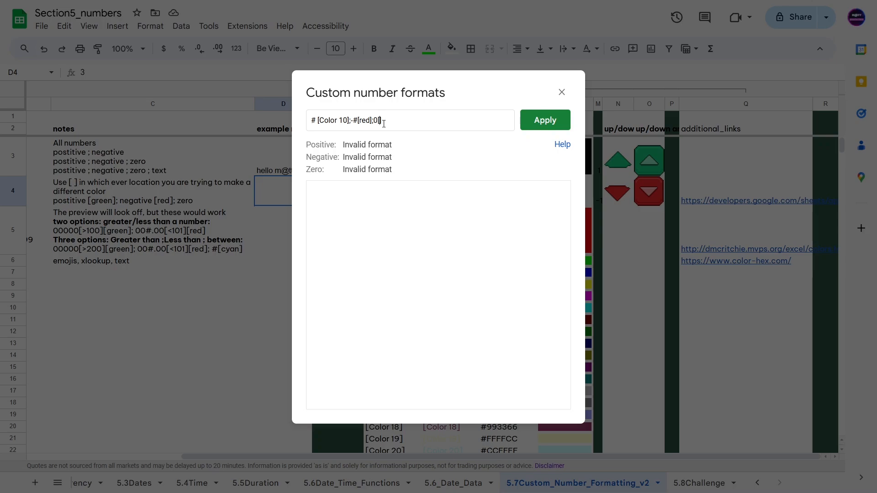
text(Color 1)
key(BackSpace)
text(3)
key(BackSpace)
text(4)
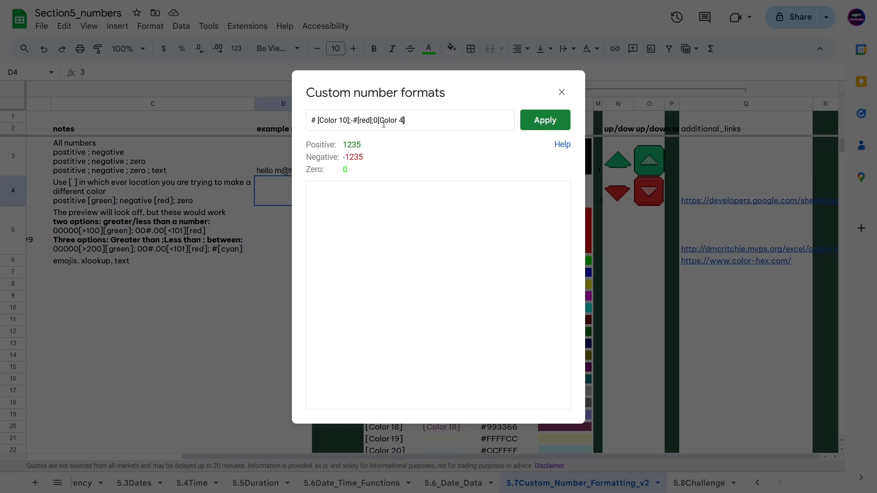
key(BackSpace)
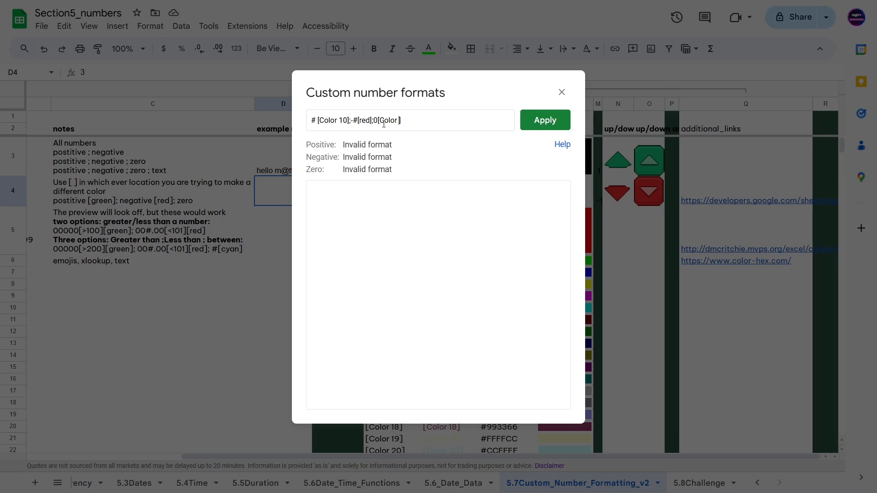
text(54)
key(BackSpace)
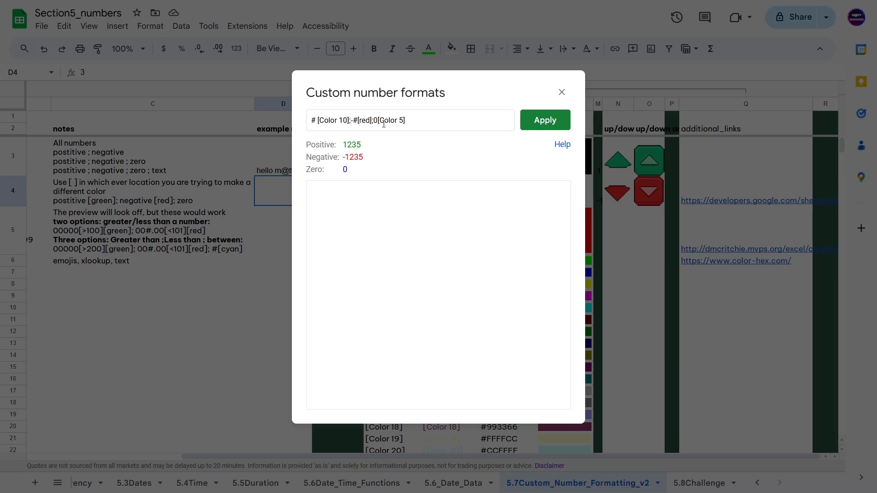
text(3)
key(BackSpace)
text(2];"hel)
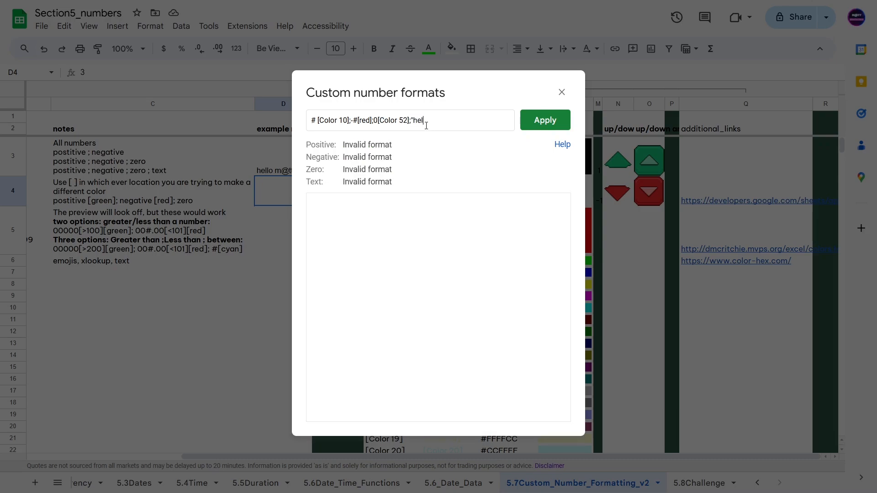
Complete the text section as "hello " @ [Color 21], trying [Color 20] first, and apply the custom format
text(lo " @)
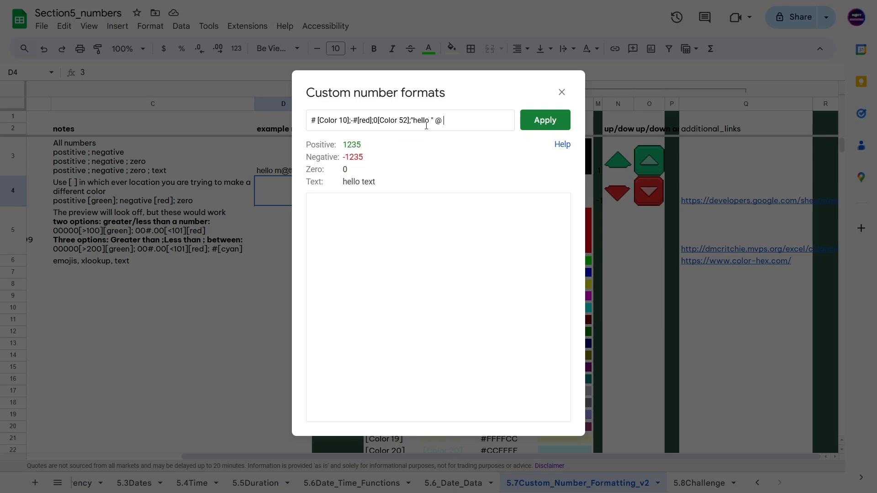
text( [Color 20])
drag(355, 178, 384, 180)
click(370, 176)
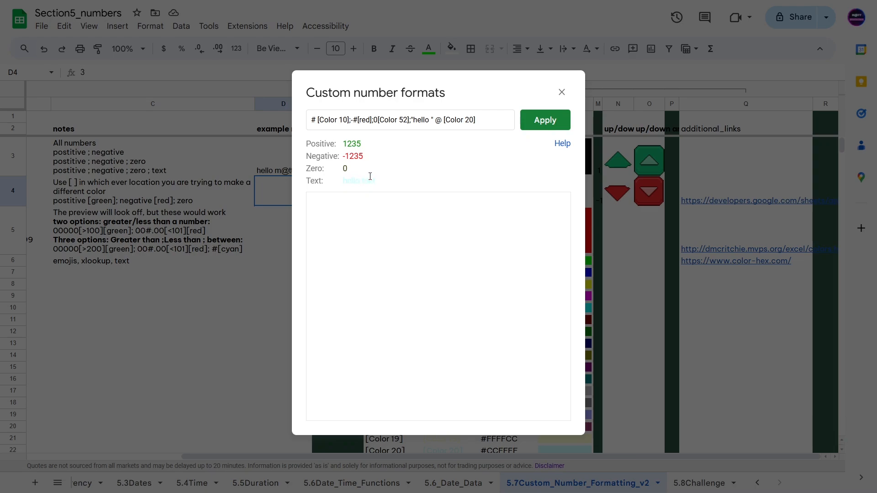
click(473, 122)
key(BackSpace)
text(1)
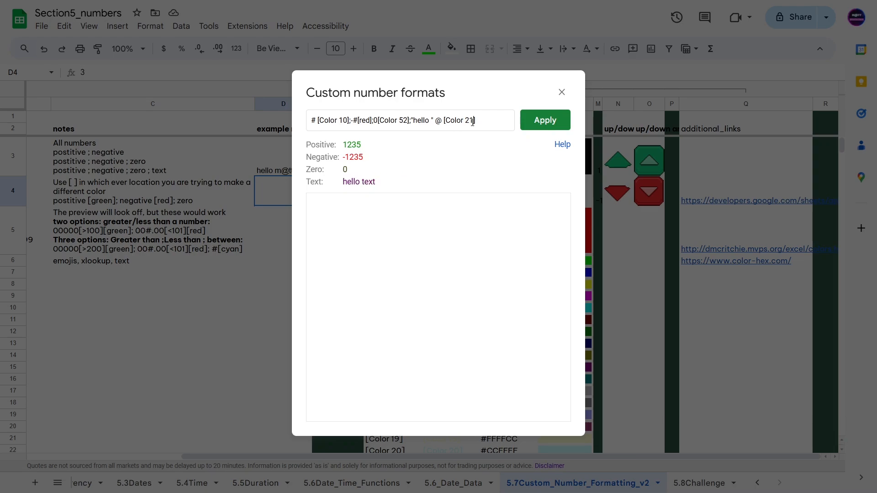
click(548, 121)
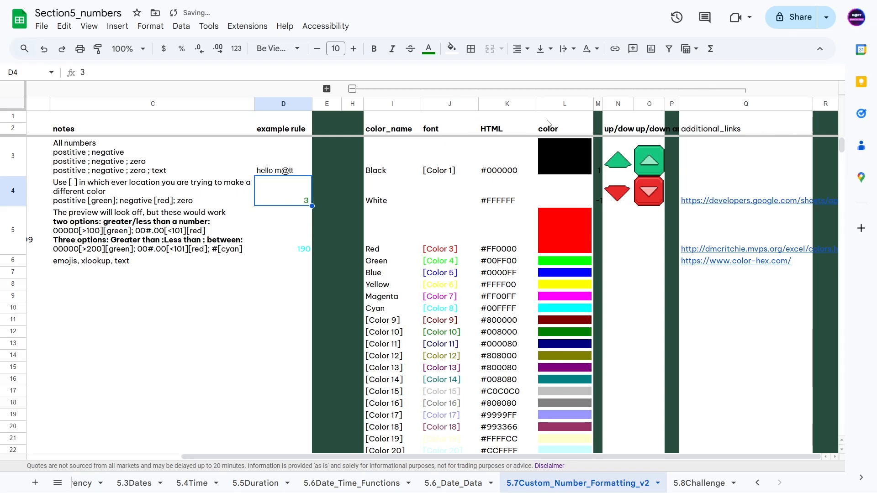
Enter world in cell D4 to test the text rule
click(208, 279)
click(278, 197)
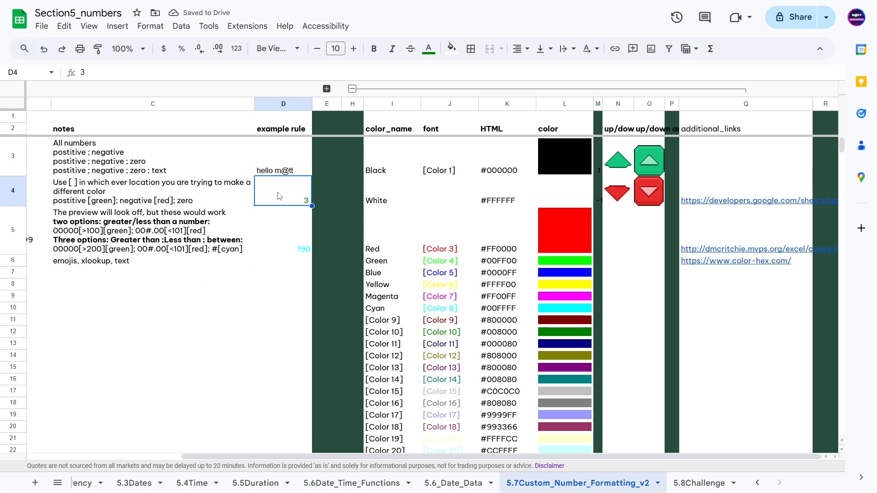
text(world)
key(Return)
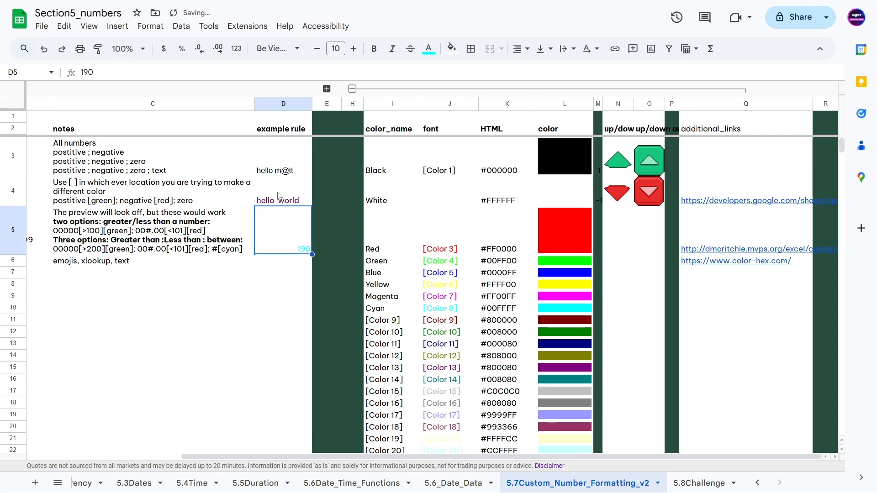
Check which text color is assigned to cell D4 in the text color palette, without picking another
click(273, 198)
click(429, 49)
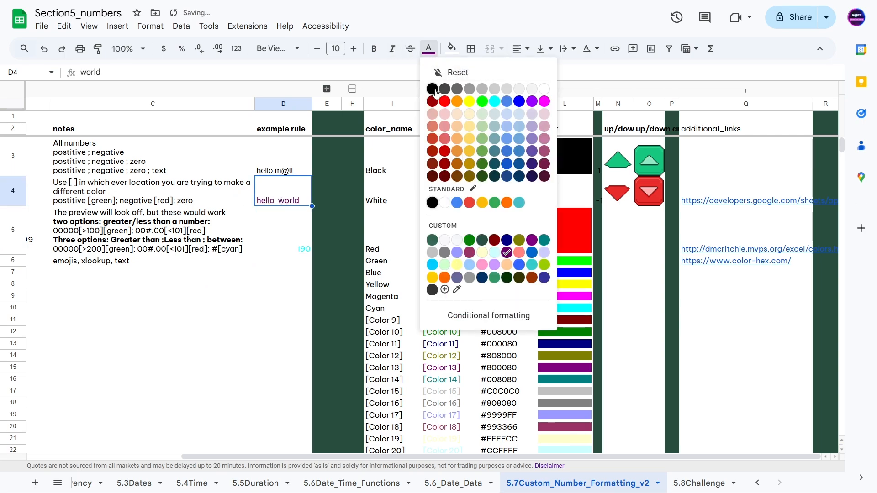
click(174, 217)
key(Left)
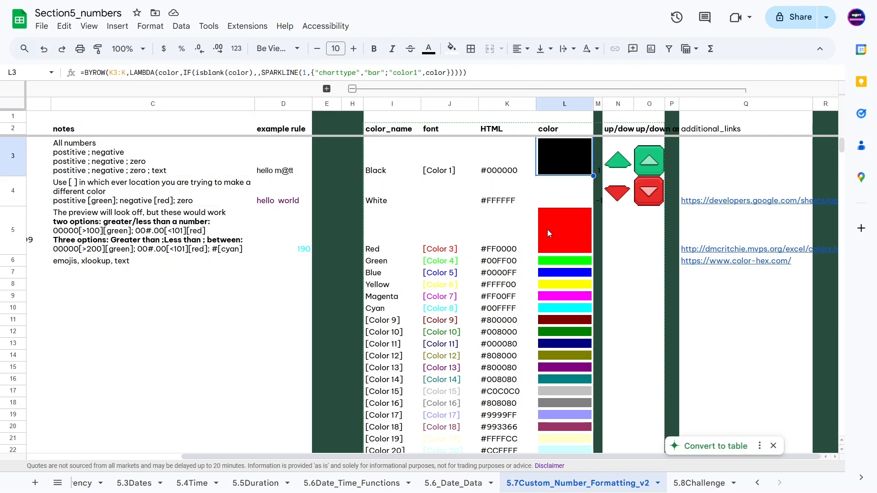
Inspect the sparkline formula in L3 and the HTML value and swatch cells of the White row
click(564, 157)
click(490, 199)
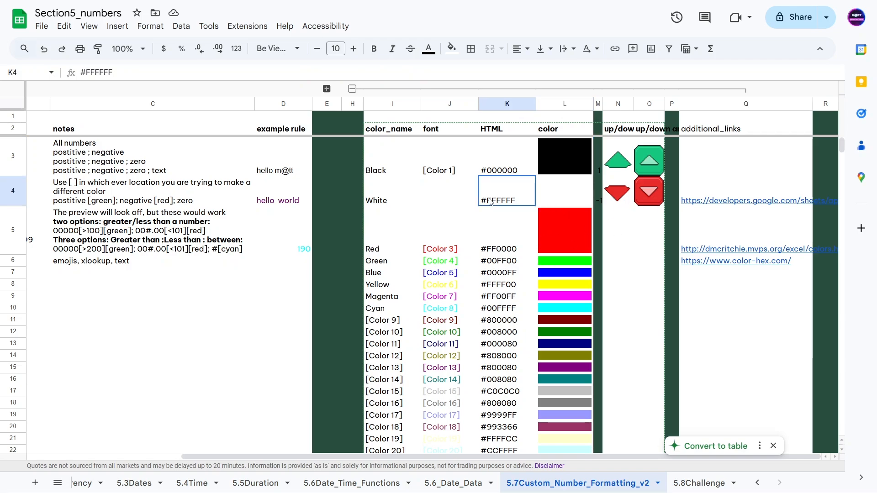
click(567, 199)
Copy the White HTML value from K4 and try [#FFFFFF] as the text section's color in D4's custom format
click(497, 186)
key(ctrl+c)
click(267, 204)
click(150, 26)
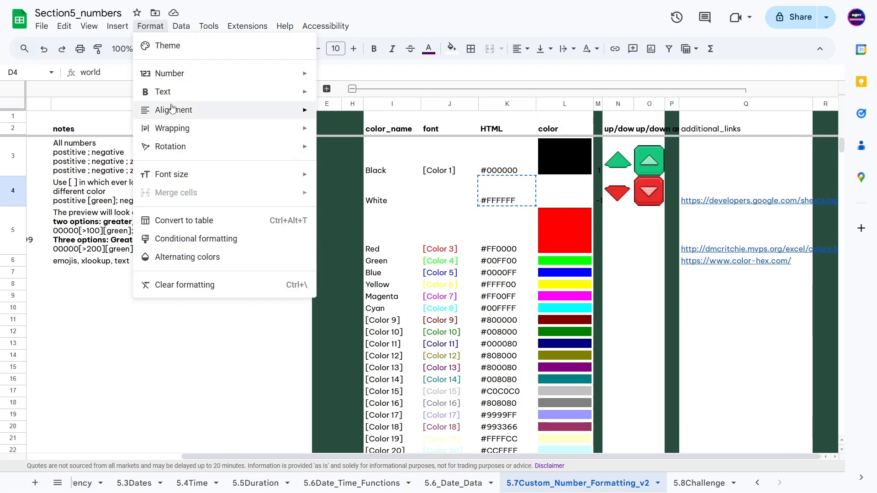
mouse_move(171, 76)
click(391, 454)
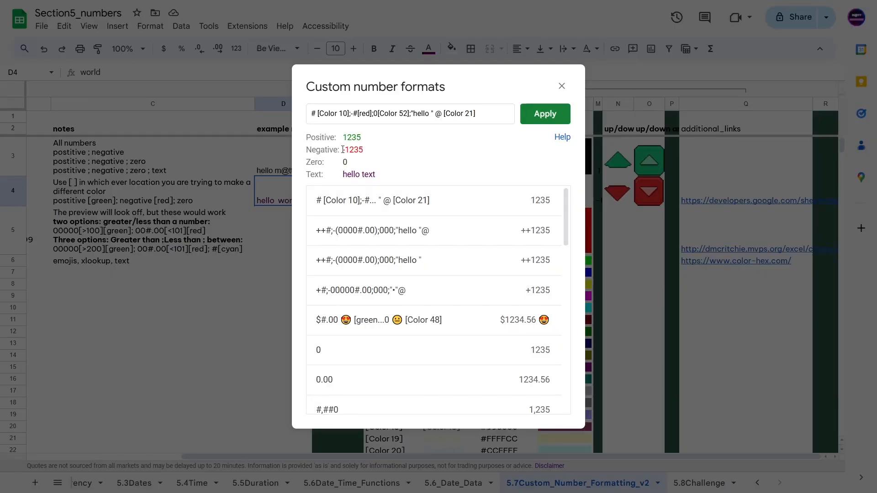
drag(445, 114, 475, 115)
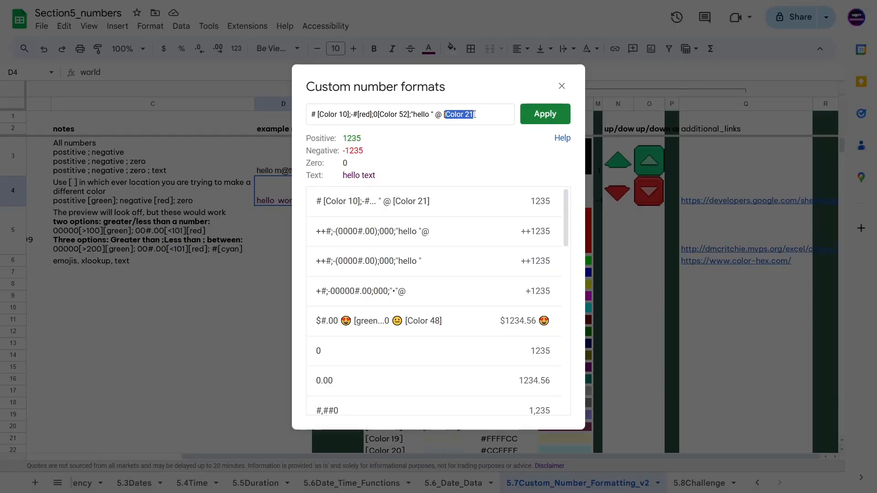
text(#FFFFFF)
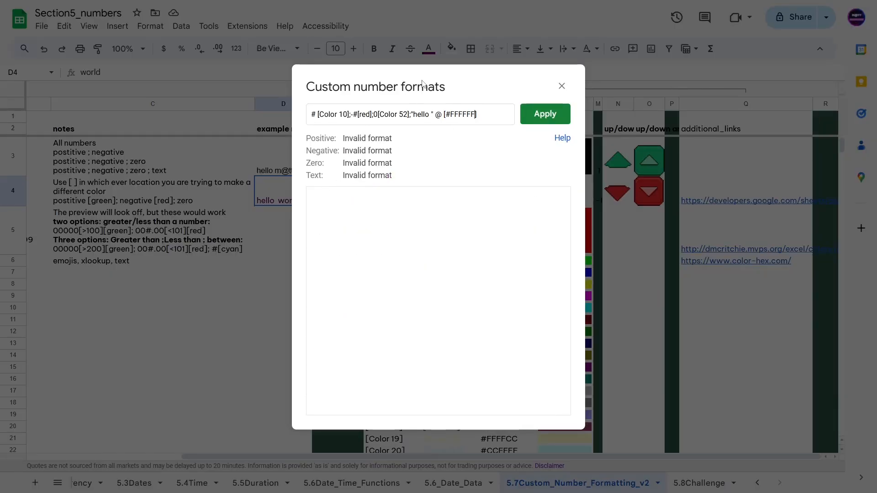
Try [white] and [Color 2] as the text section's color, and close the custom format without applying it
click(451, 114)
key(BackSpace)
double_click(454, 114)
text(white)
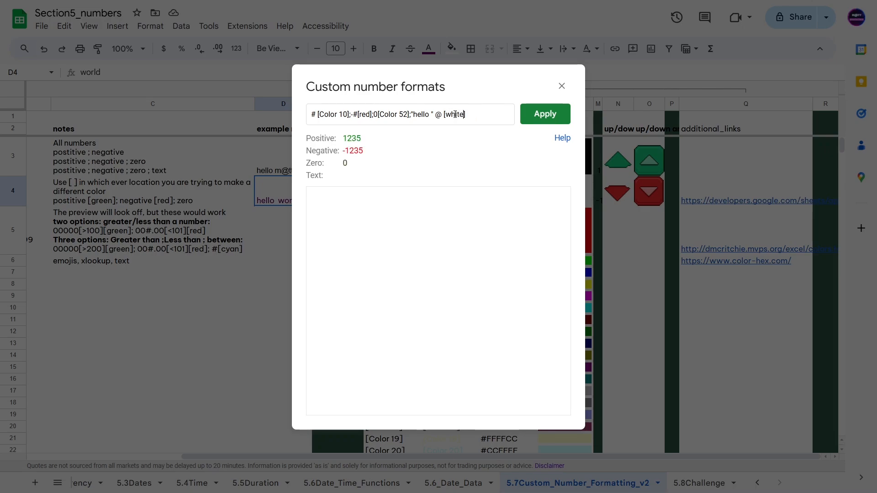
double_click(453, 114)
text(Color 2)
click(561, 87)
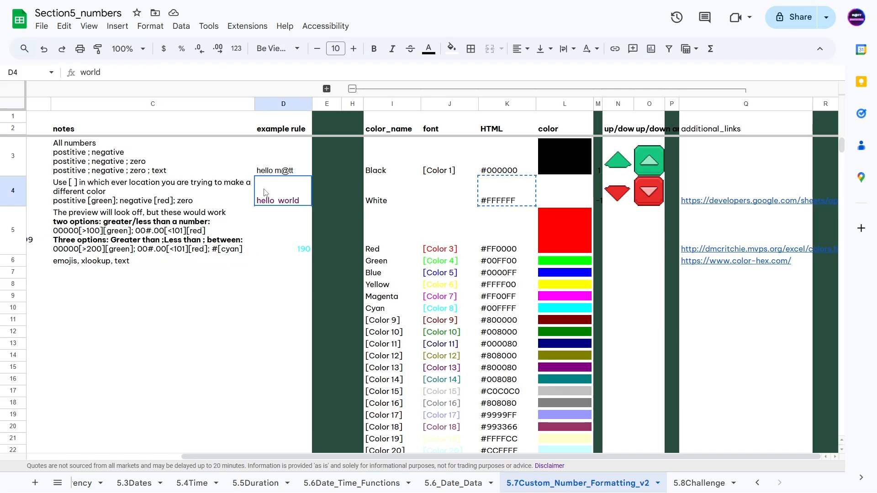
Copy the Color 51 HTML value #003300 from K53 into K60 below the color list
click(525, 251)
scroll(526, 251, down, 13)
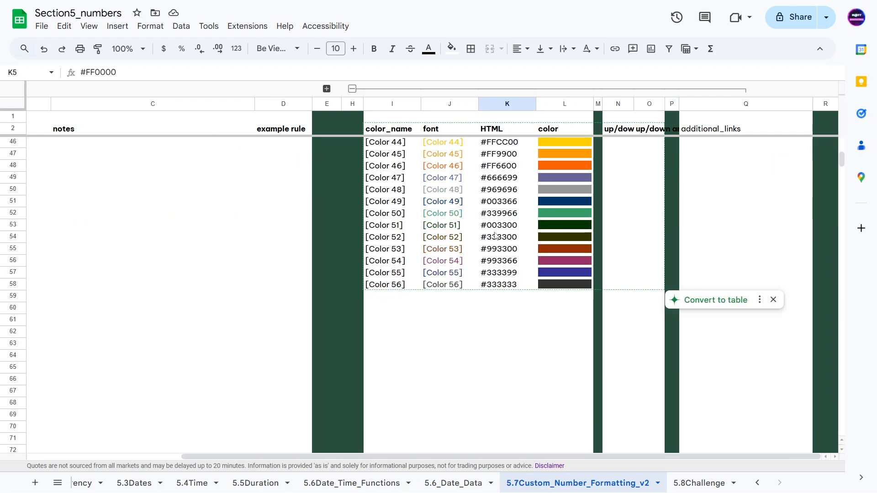
click(495, 231)
key(ctrl+c)
click(497, 308)
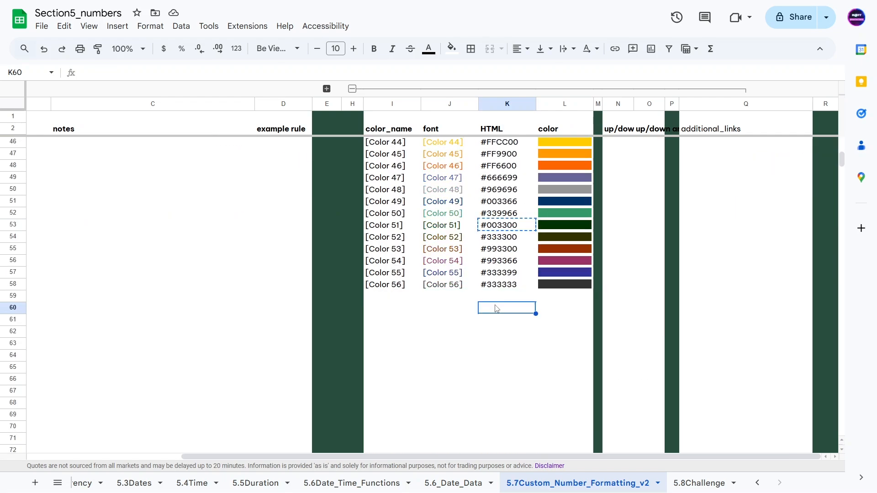
key(ctrl+v)
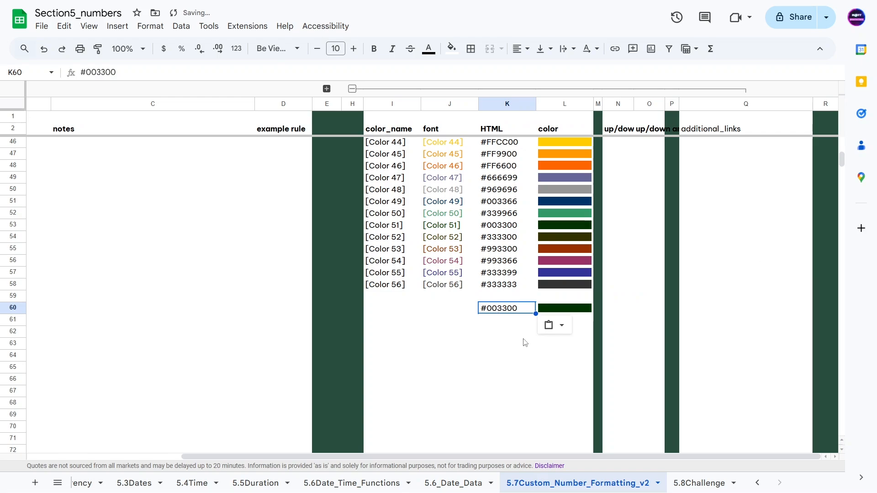
Change the HTML value in K60 to #0990
double_click(489, 311)
drag(489, 310, 532, 307)
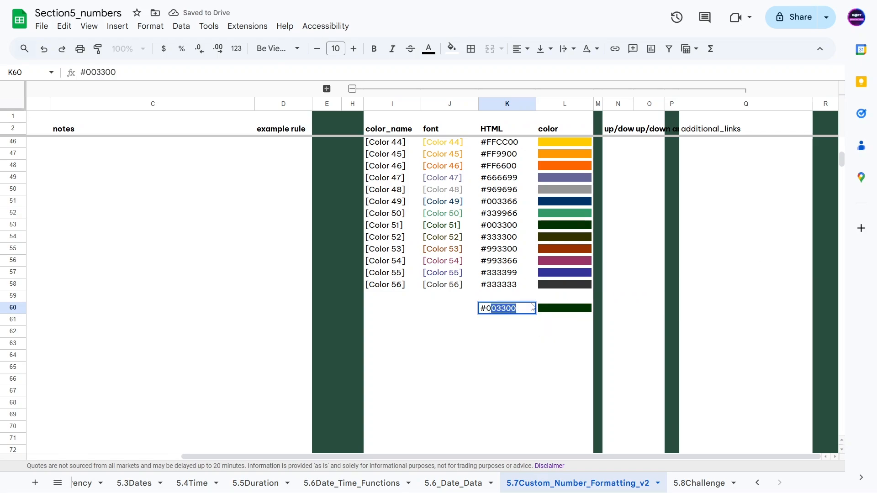
text(0H40)
text(0)
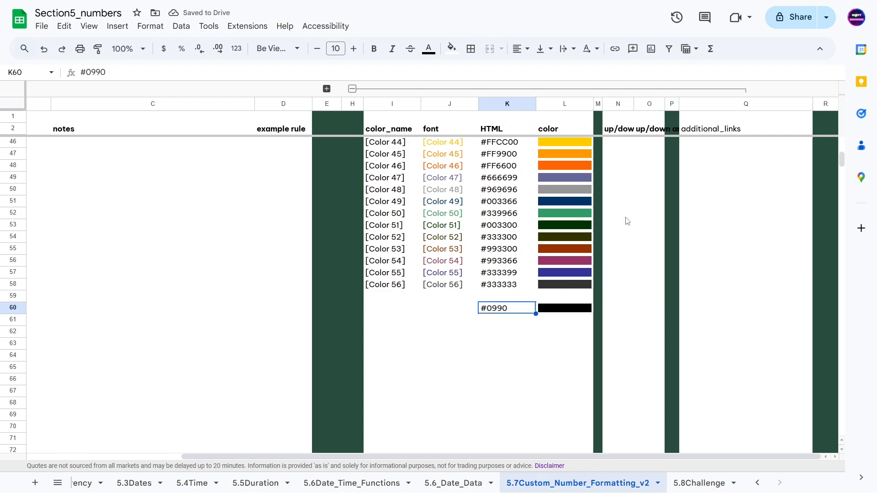
Check the color-hex.com link in Q6, the test color row below the list and the sparkline formula in L3
scroll(708, 250, up, 12)
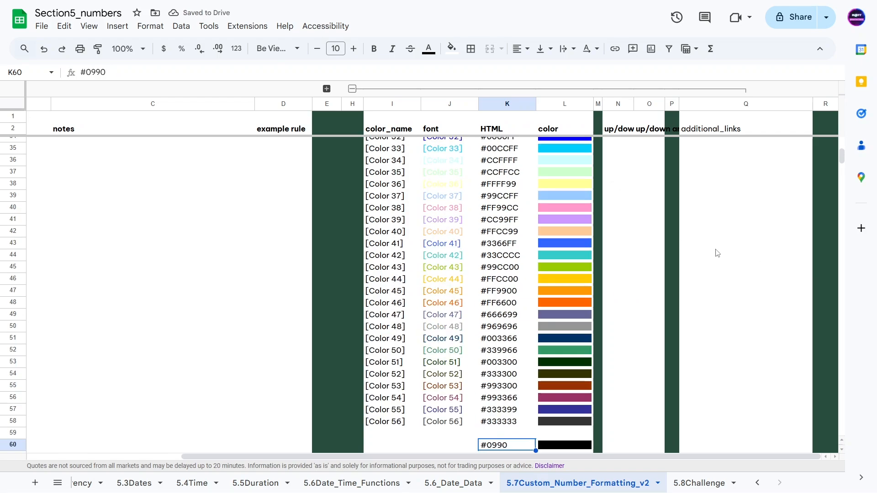
click(753, 216)
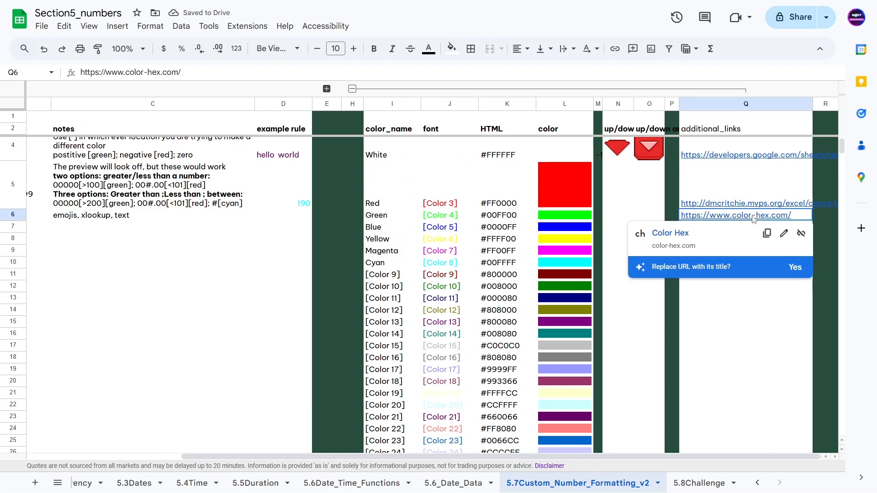
click(565, 227)
scroll(565, 227, down, 12)
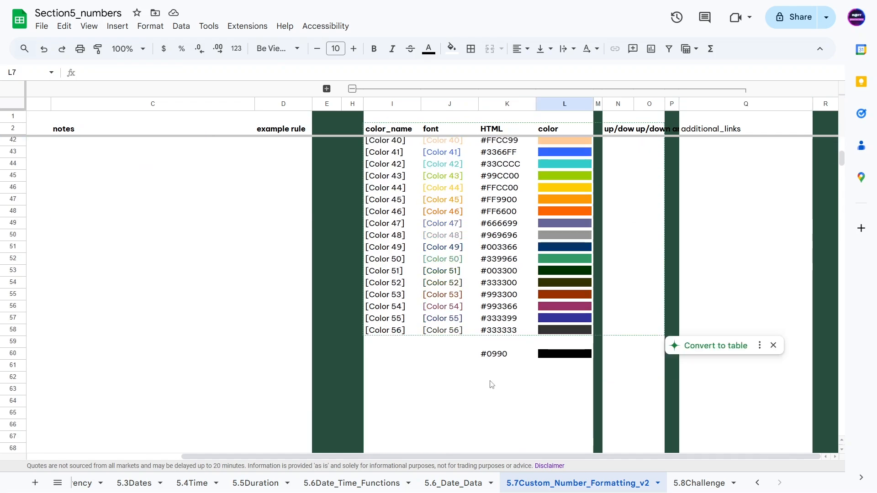
click(494, 368)
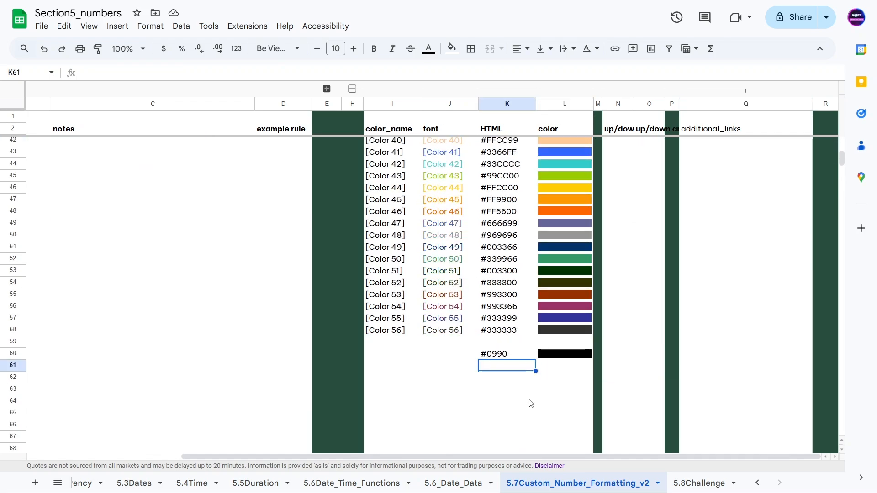
scroll(486, 280, up, 5)
scroll(524, 180, up, 1)
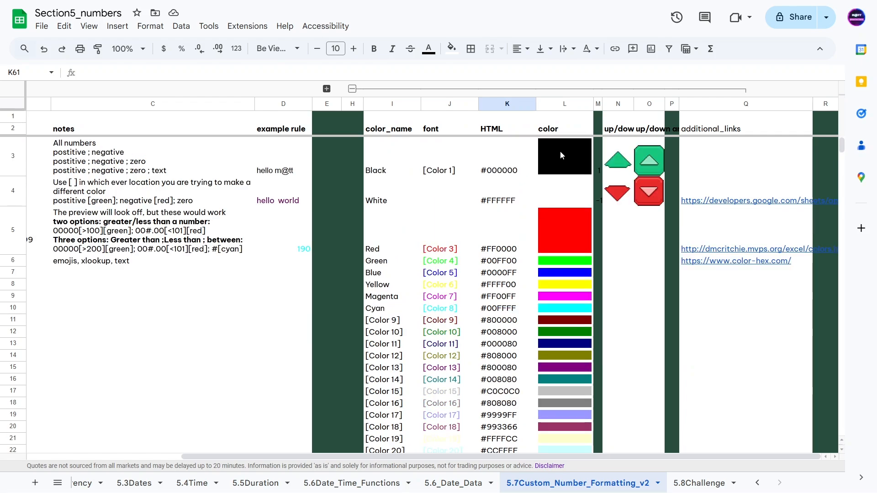
click(560, 150)
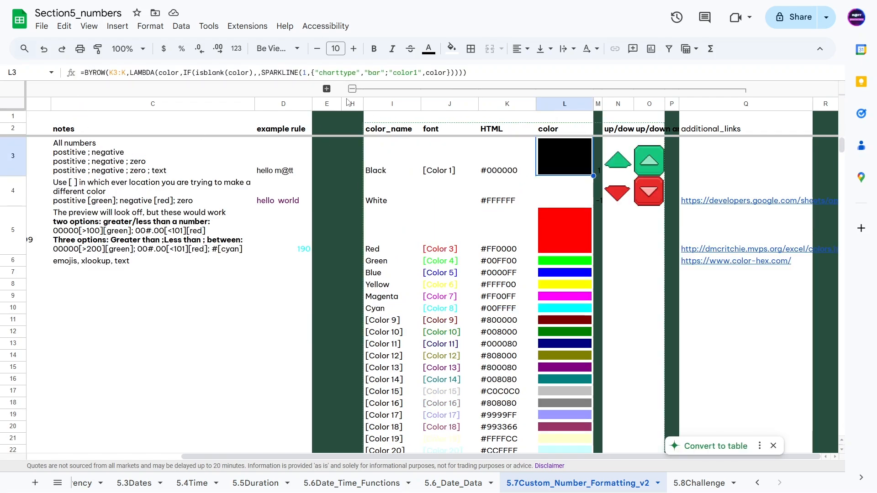
Collapse the color reference columns and review the greater-than, less-than and between format examples in the C5 notes
click(352, 89)
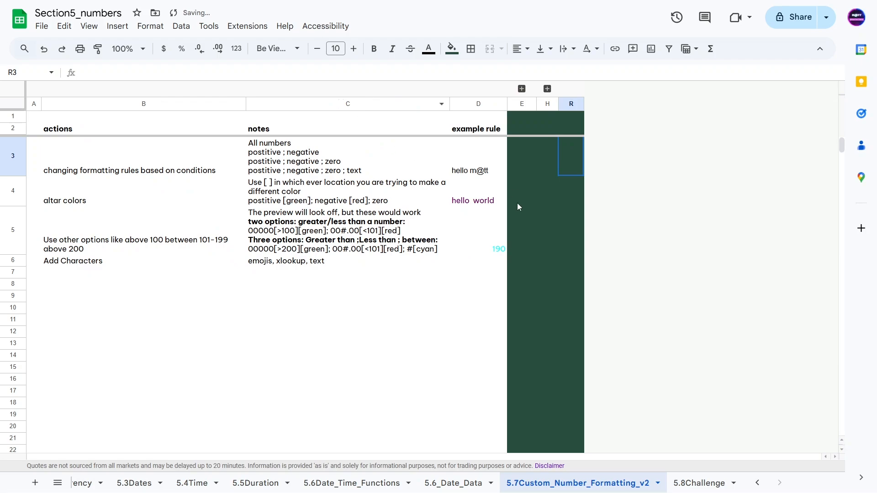
click(466, 234)
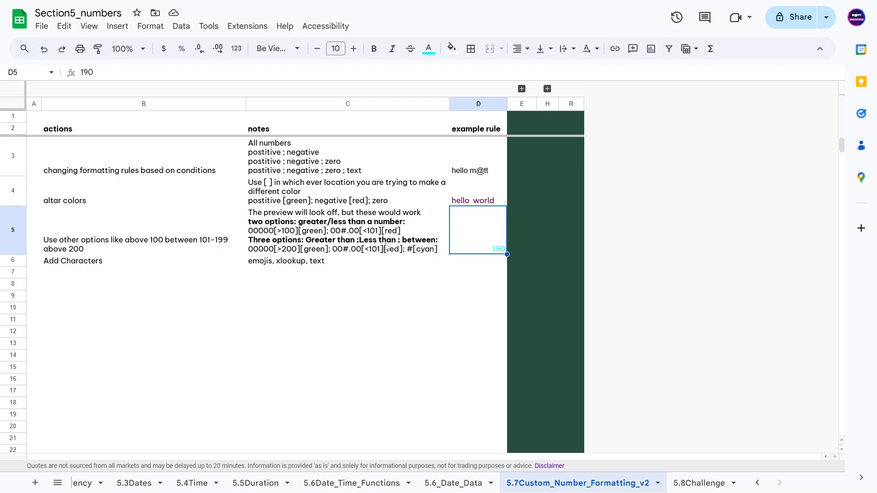
click(386, 247)
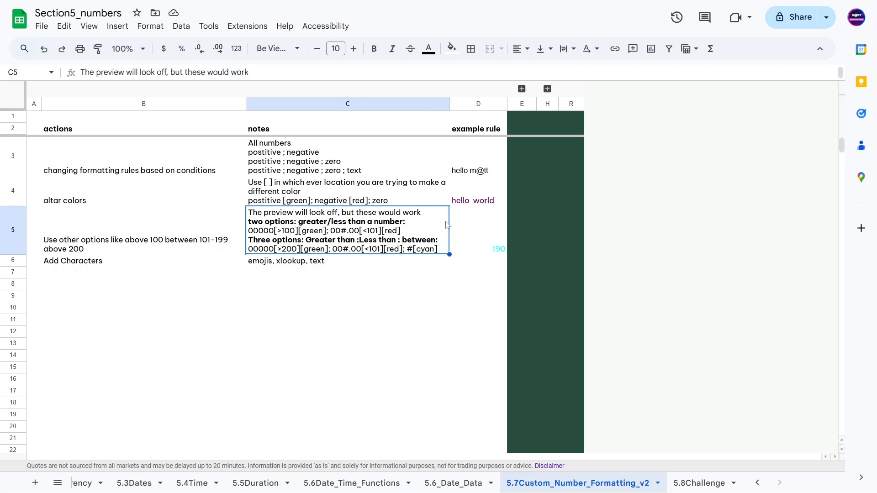
double_click(273, 230)
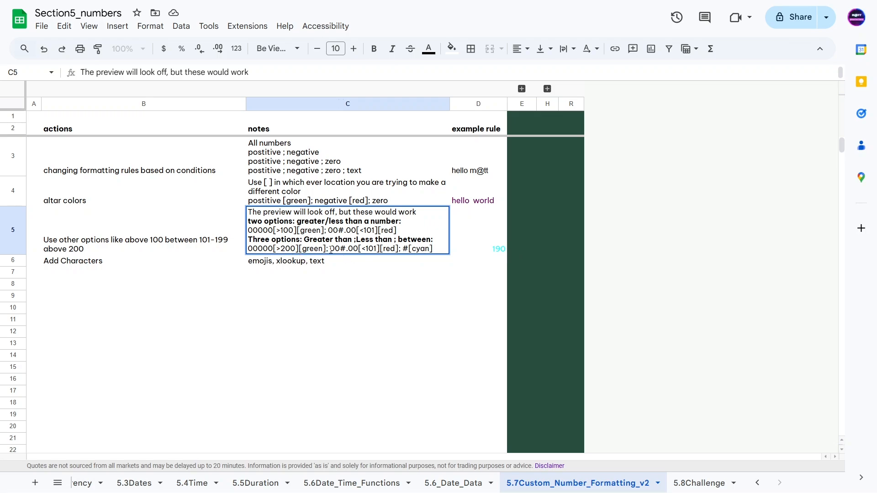
drag(329, 250, 385, 249)
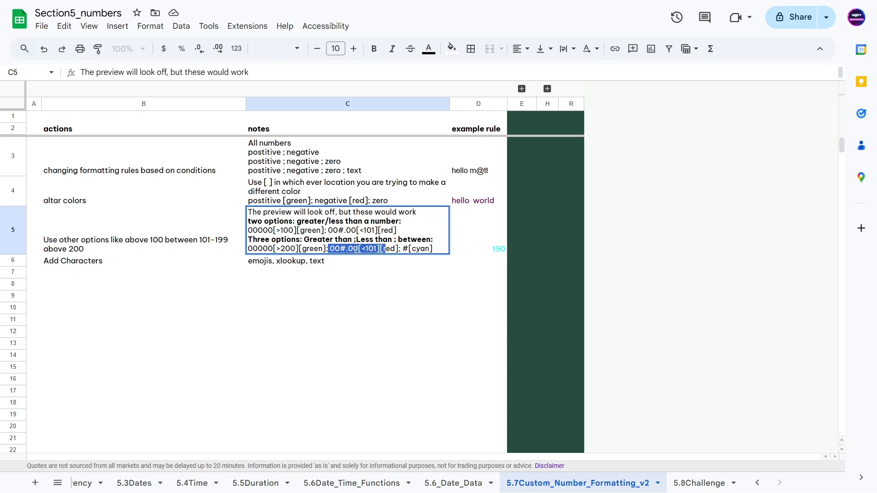
click(374, 250)
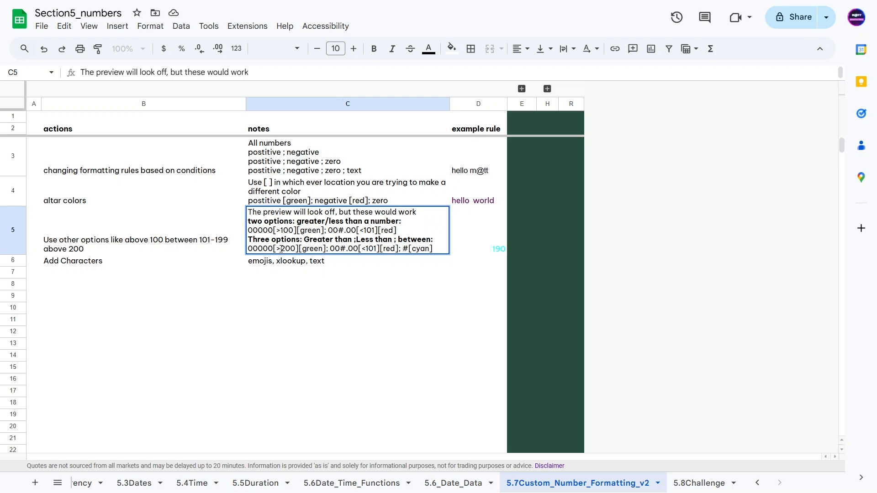
Test the conditional number format in D5 with the value 201
click(485, 251)
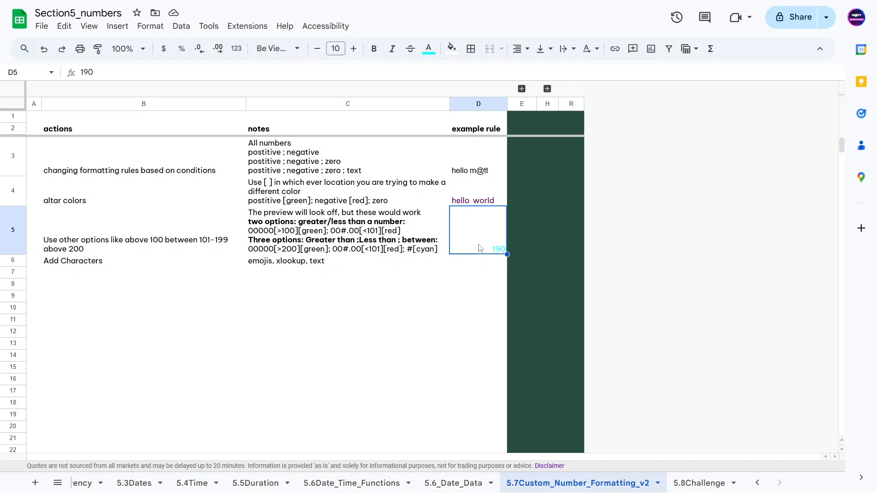
text(3)
key(BackSpace)
text(201)
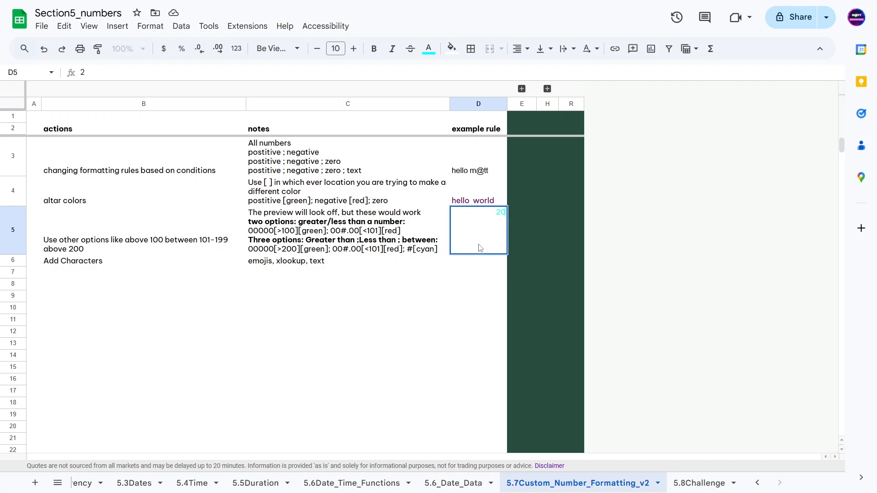
key(Return)
click(483, 250)
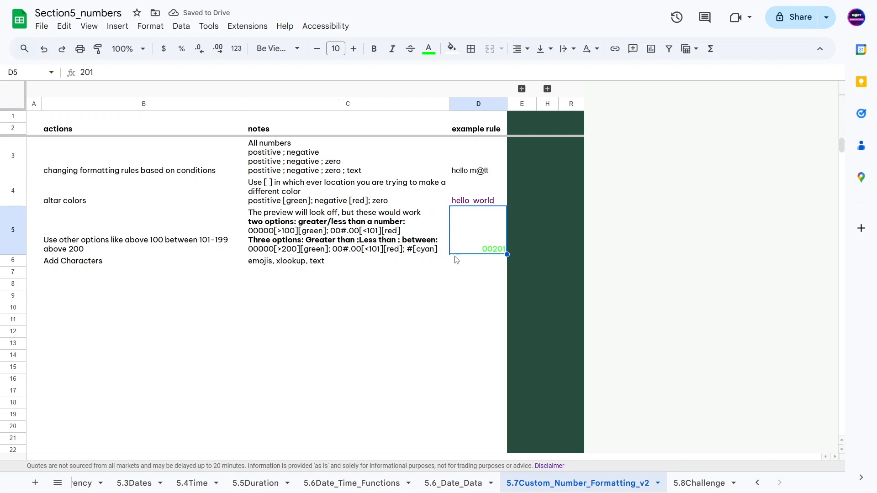
Test the conditional number format in D5 with the value 100
key(BackSpace)
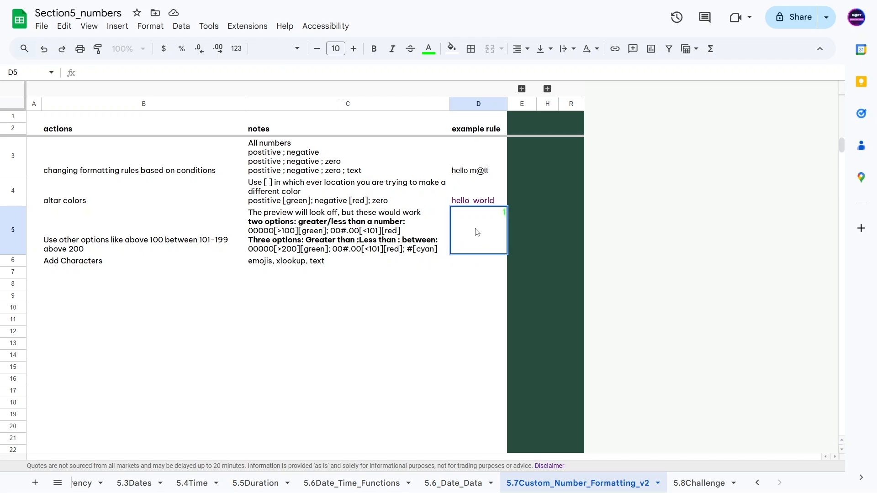
text(100)
key(Return)
click(459, 244)
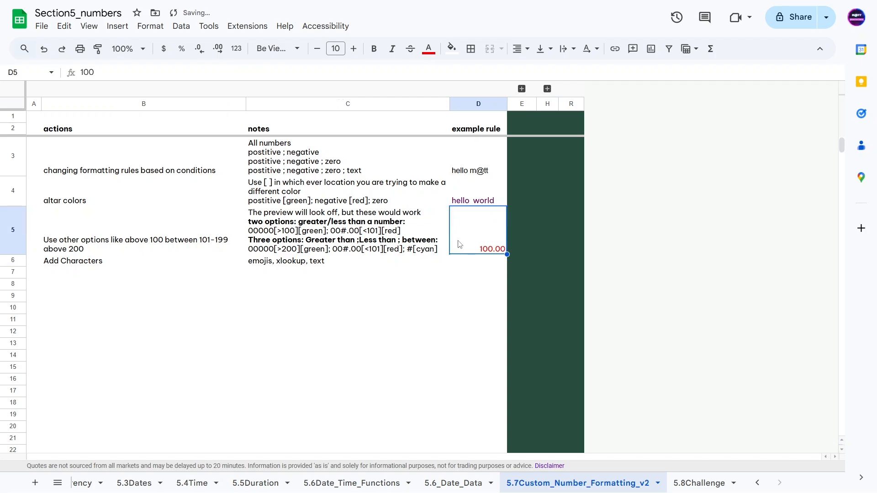
Enter -3 in D5 to test the conditional number format with a negative number
click(527, 263)
click(475, 244)
text(-0)
key(Return)
click(475, 244)
text(-3)
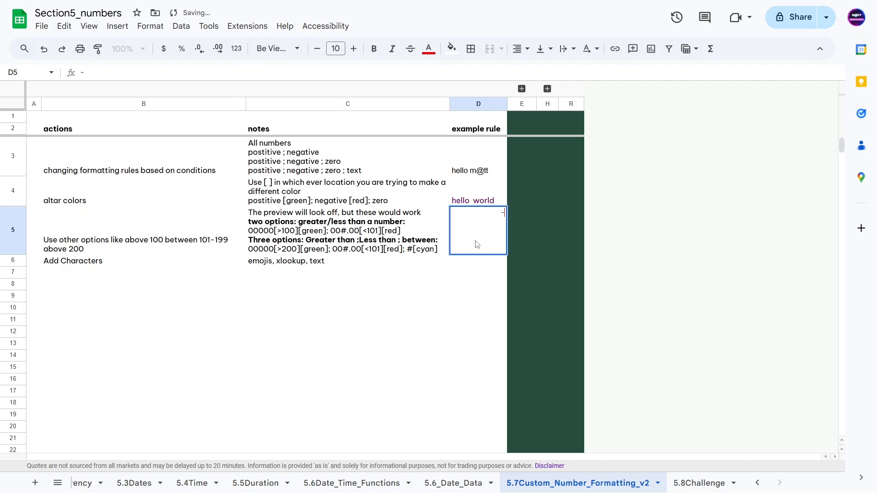
key(Return)
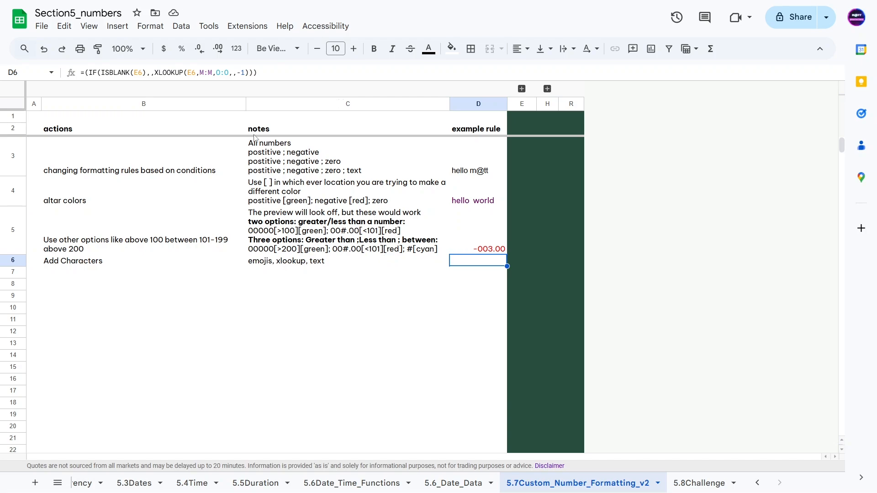
Inspect the custom number format of D5 and its positive, negative and zero previews, and close it without applying
click(475, 248)
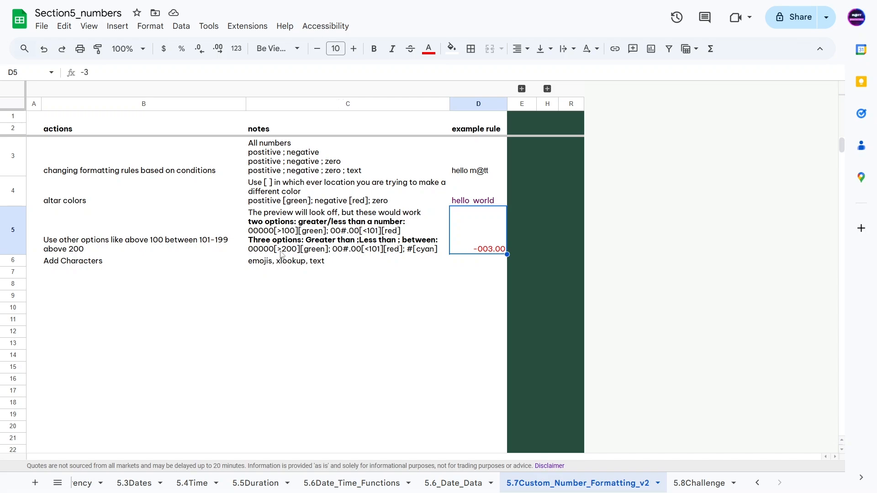
click(294, 254)
click(486, 237)
click(152, 28)
mouse_move(180, 77)
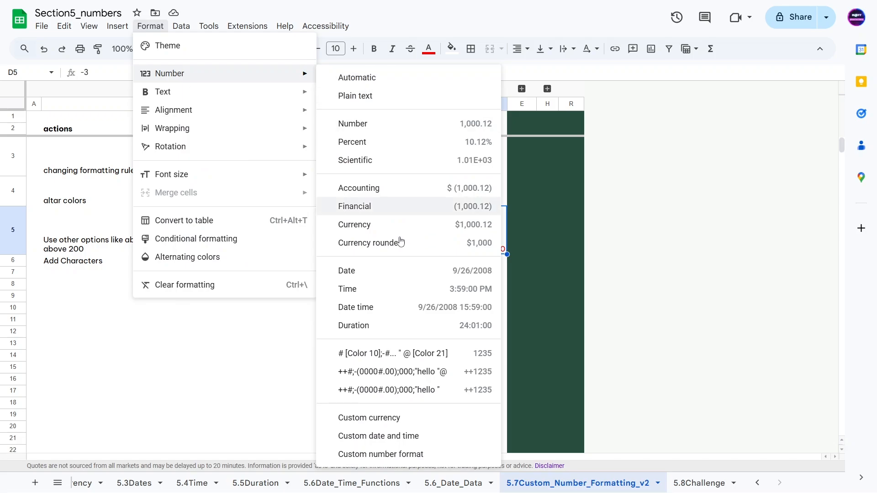
click(392, 455)
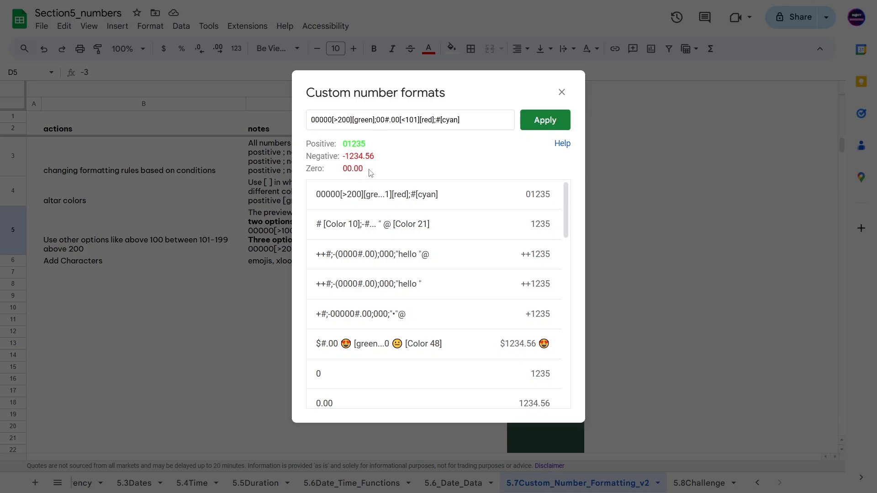
drag(371, 174, 306, 145)
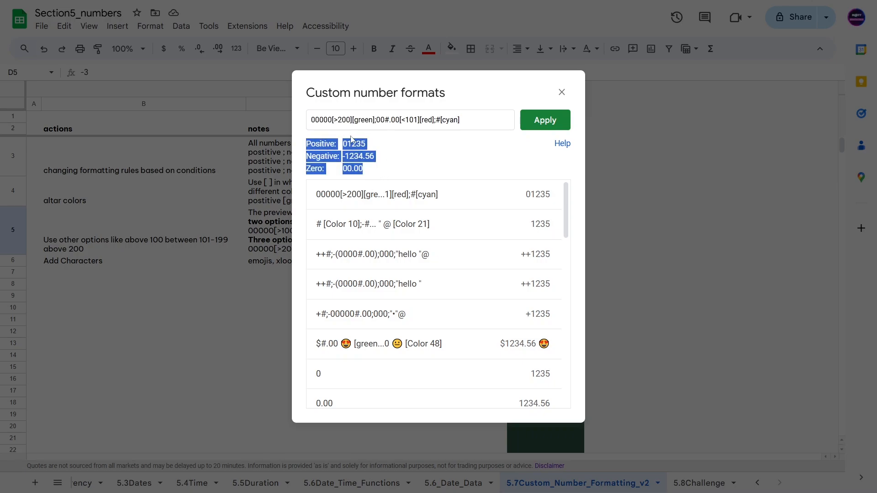
click(416, 137)
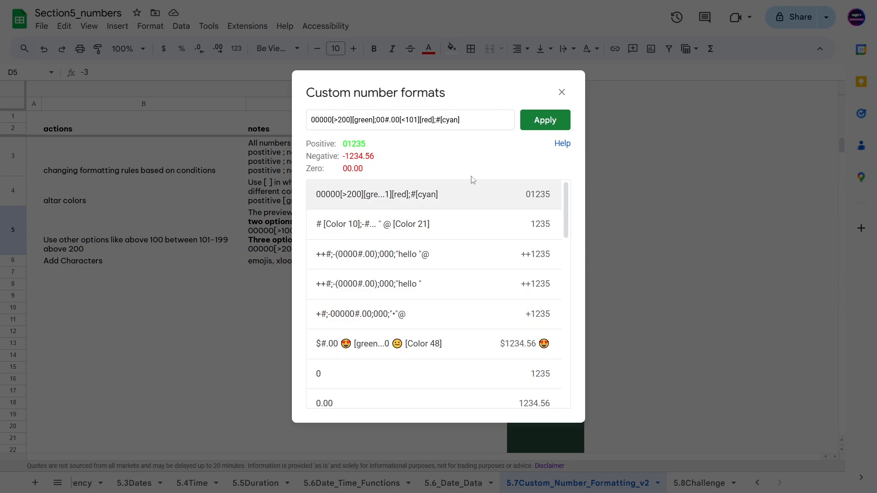
click(561, 94)
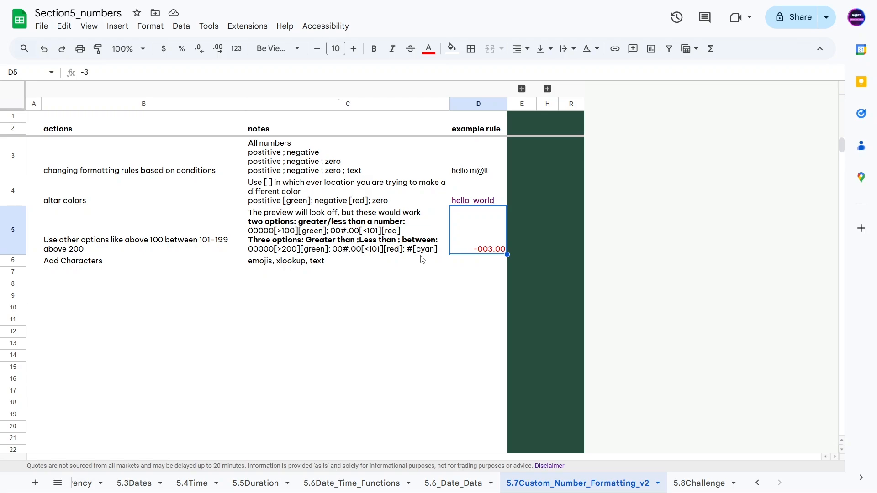
Expand the reference columns I:Q and examine the XLOOKUP formula in D6 together with its input cell E6
click(470, 265)
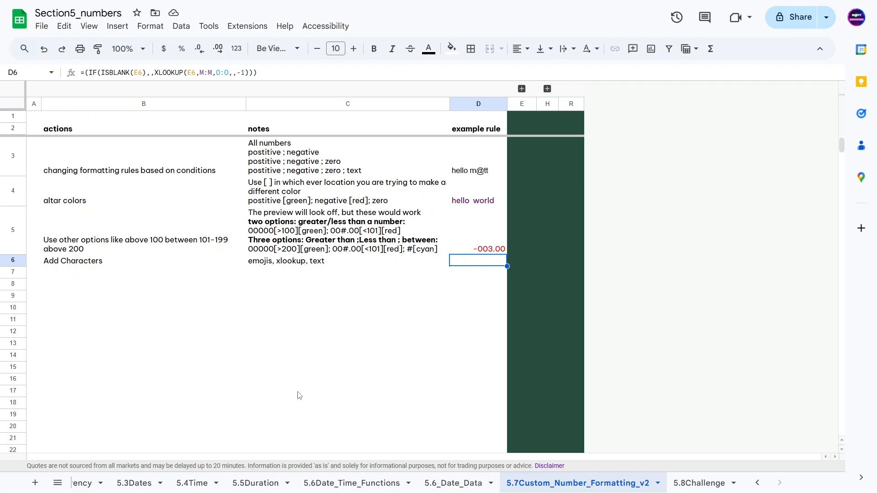
click(547, 88)
drag(468, 458, 605, 458)
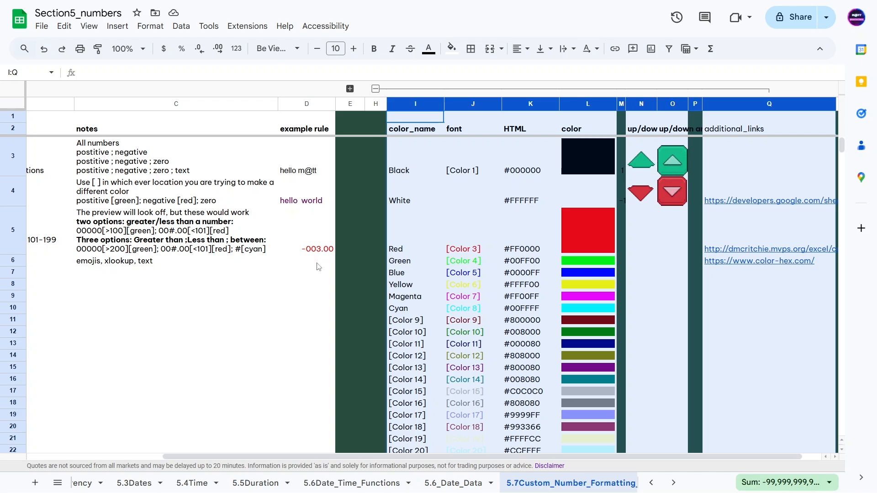
click(316, 263)
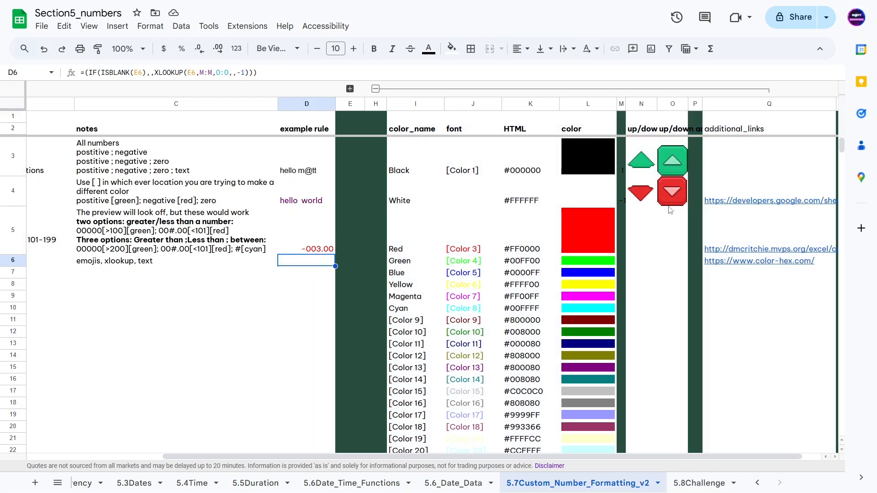
click(351, 264)
click(331, 266)
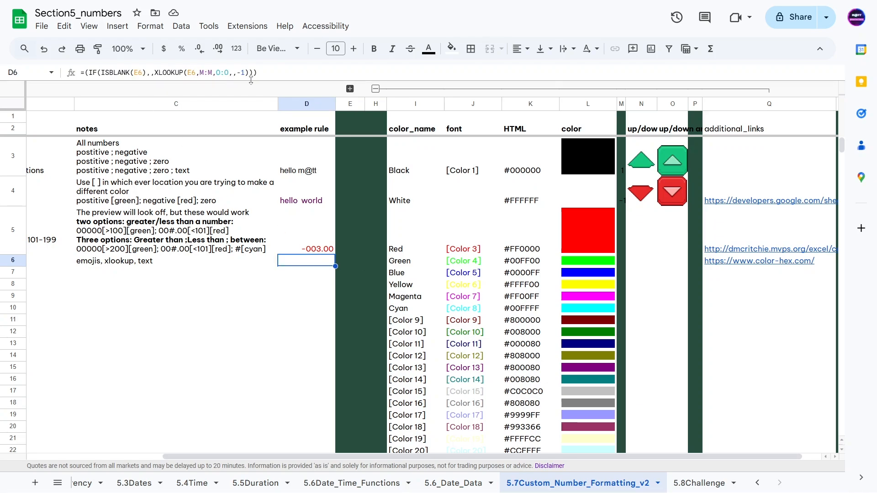
click(347, 265)
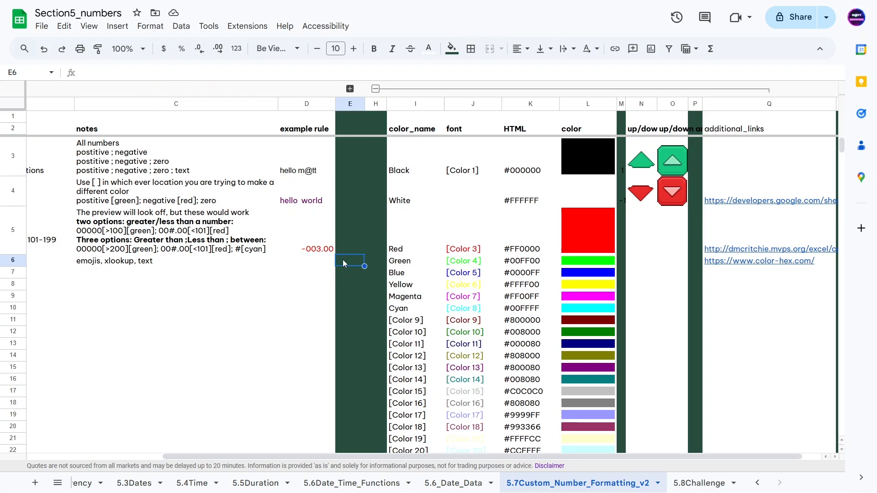
Examine the XLOOKUP formula in D6 and its lookup values for the up and down icons in M3 and M4
click(309, 264)
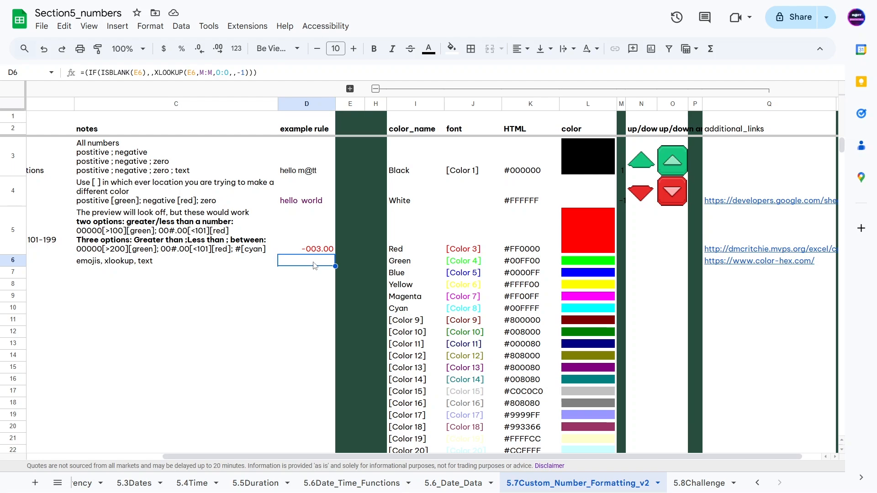
click(621, 172)
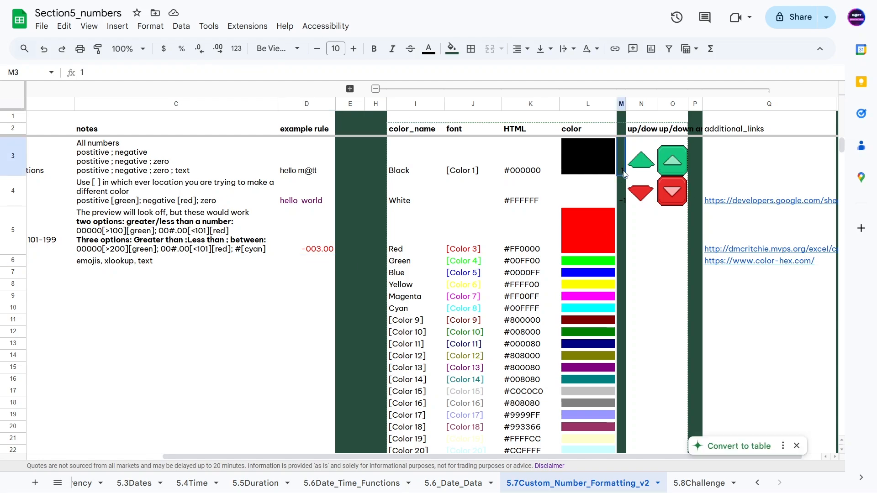
click(622, 201)
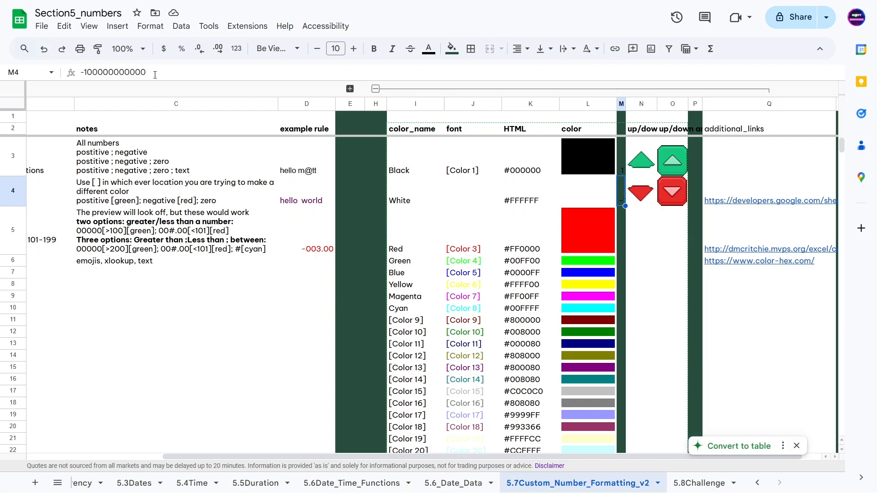
drag(154, 75, 83, 75)
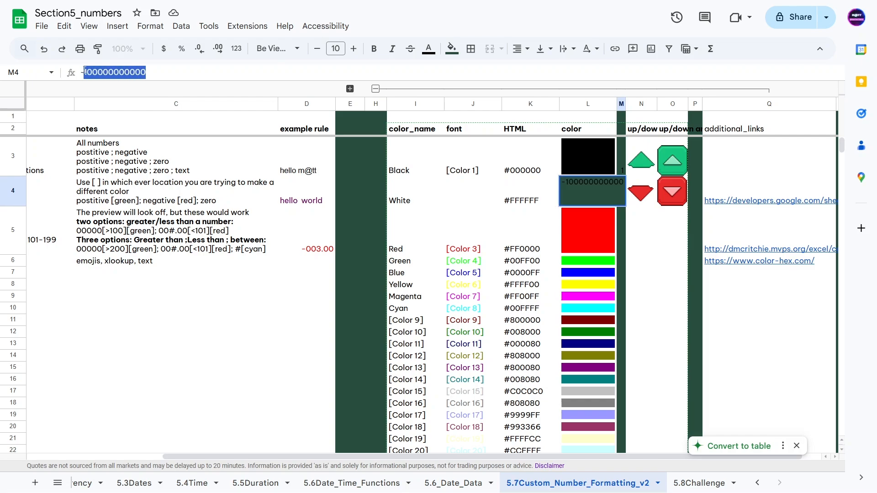
click(255, 252)
click(314, 261)
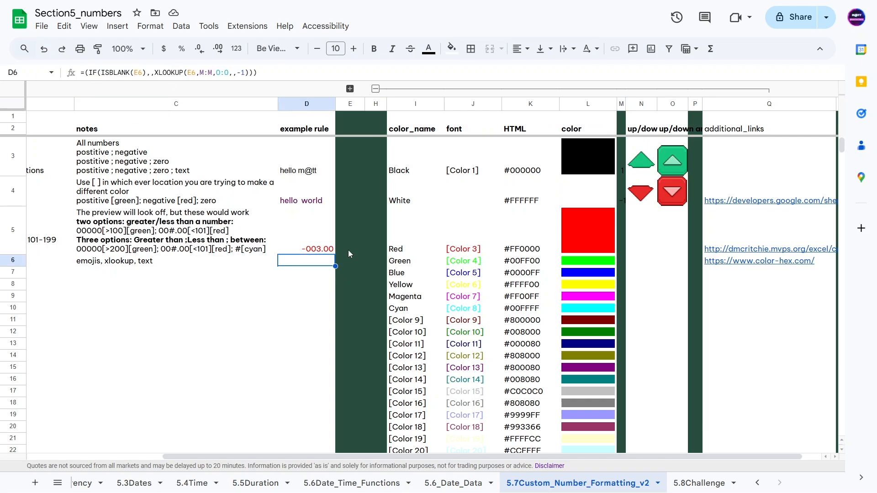
Enter 4 in E6 to test the icon lookup in D6 with a positive number
click(345, 264)
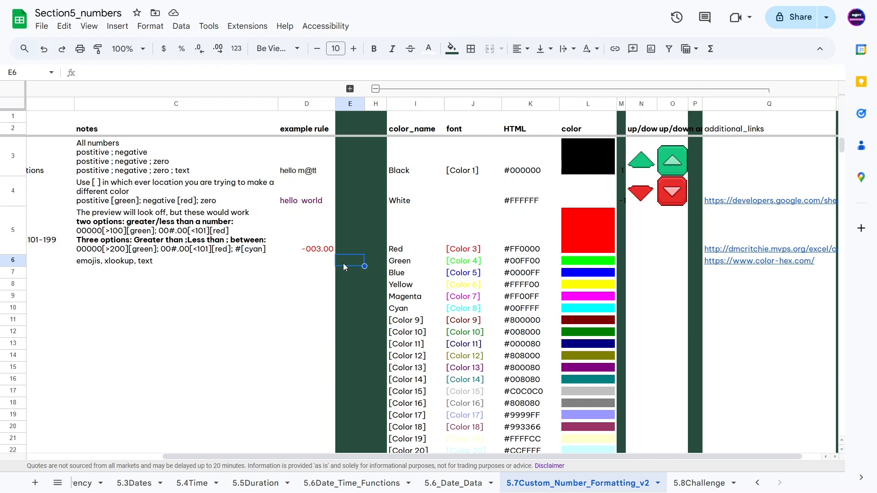
text(4)
key(Return)
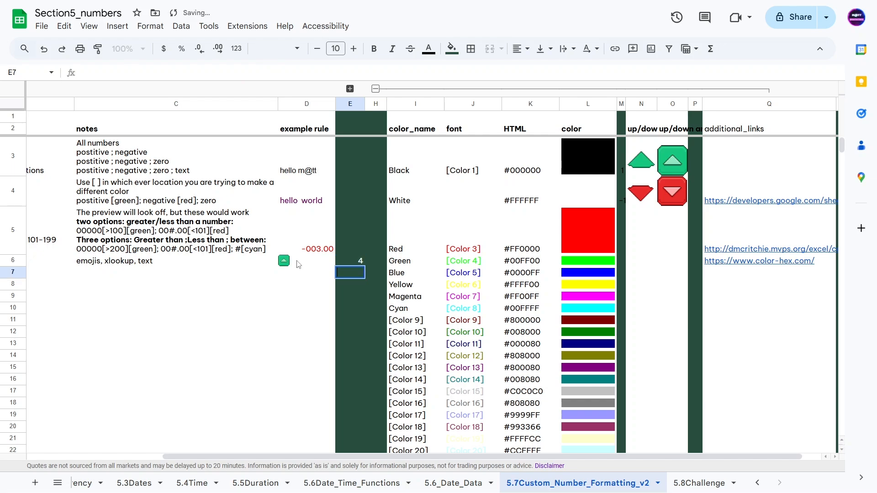
click(326, 263)
click(346, 262)
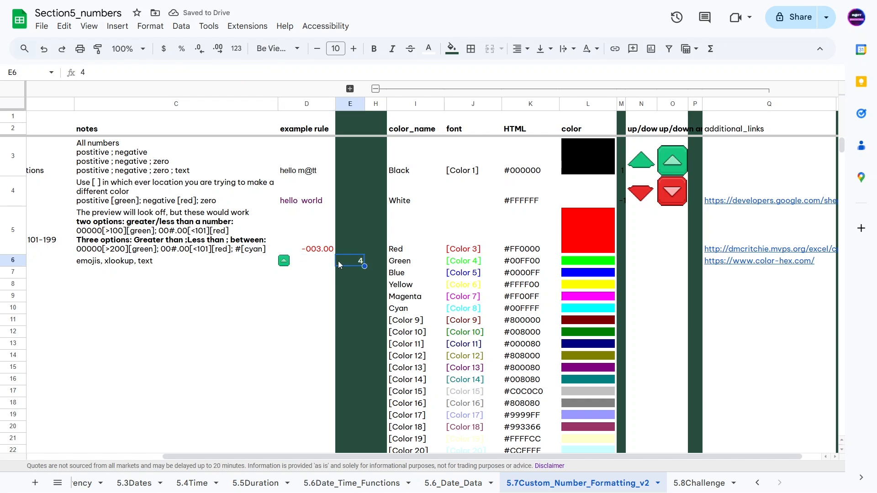
click(316, 262)
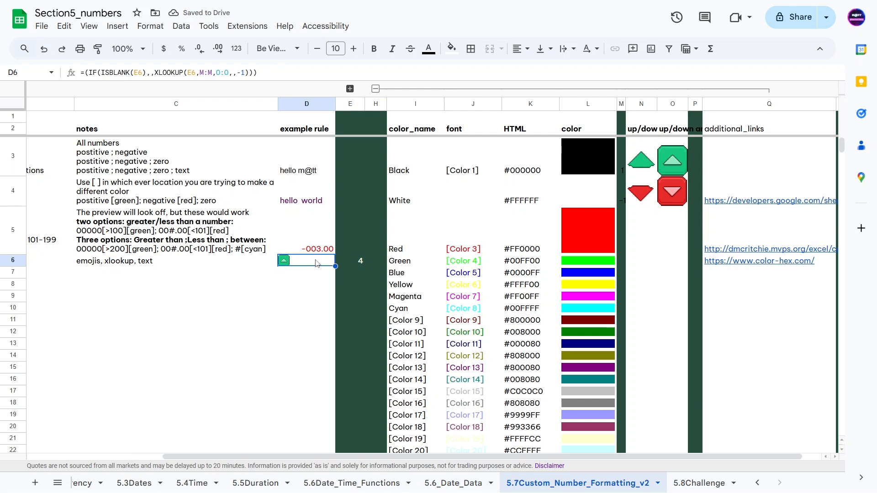
Enter -3 in E6 to test the icon lookup in D6 with a negative number
click(353, 260)
text(-3)
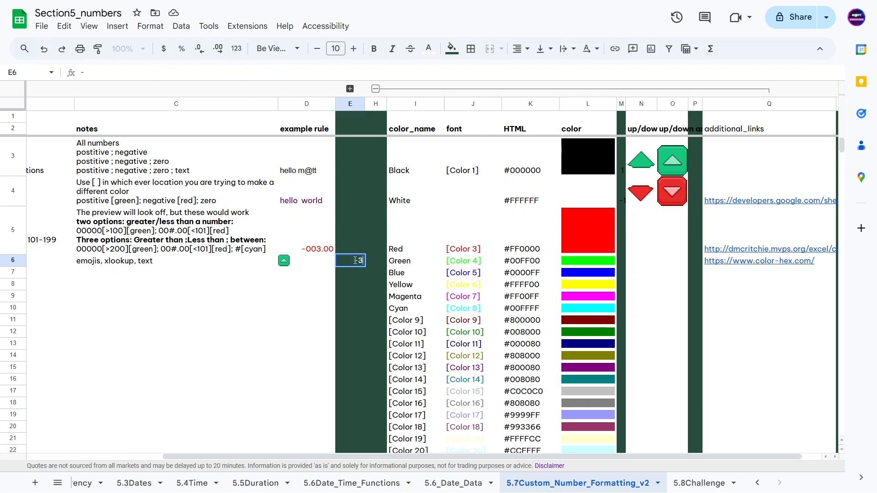
key(Return)
click(287, 266)
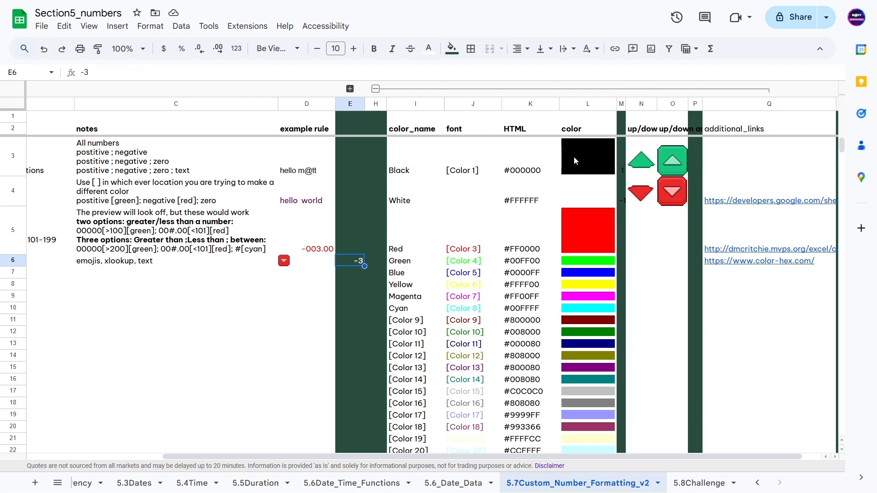
Compare the lookup range M3:M4 and its icons with the input in E6 and the formula in D6
drag(621, 157, 621, 197)
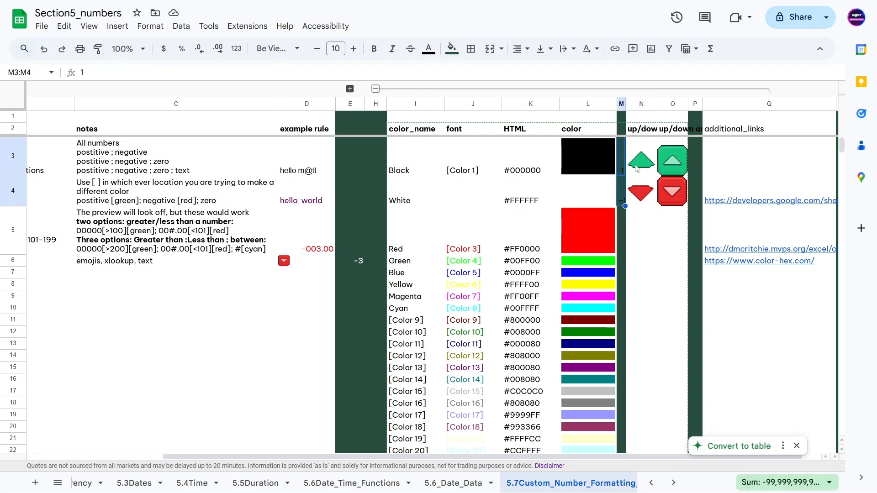
click(623, 171)
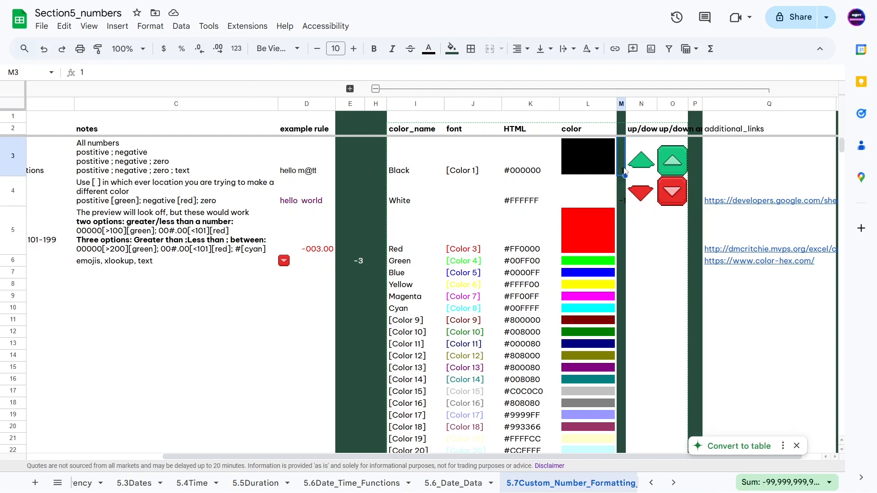
click(624, 191)
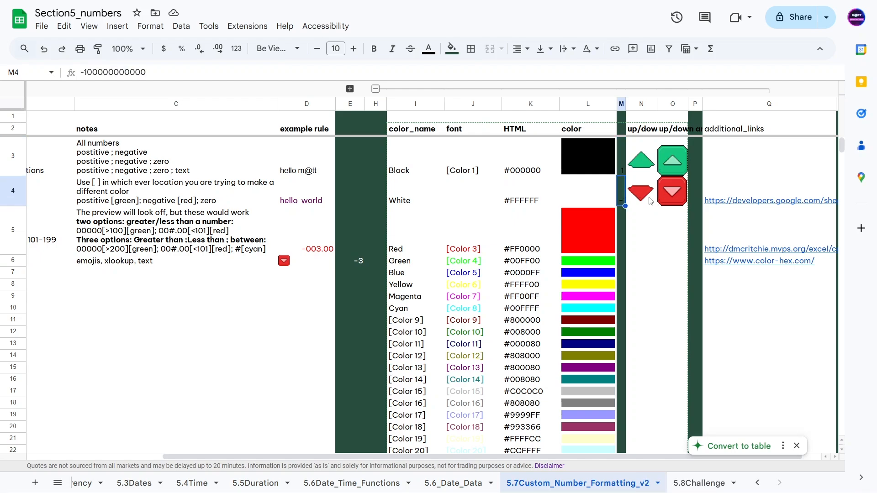
click(350, 261)
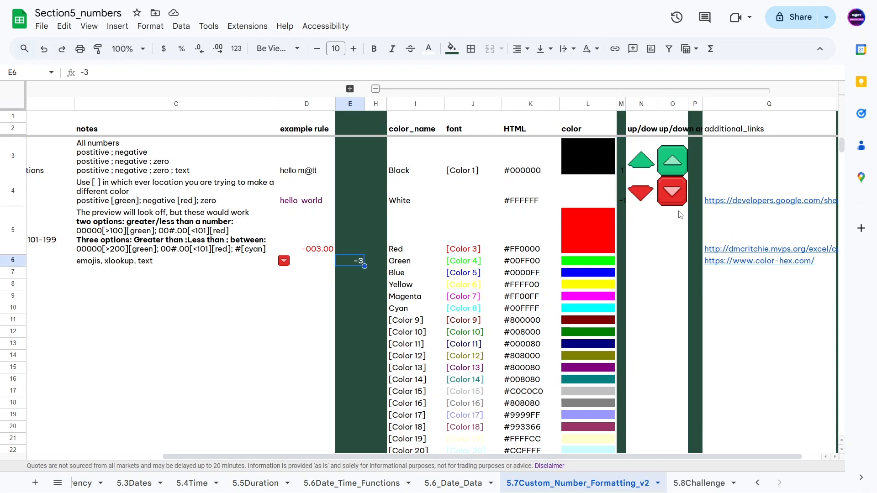
click(292, 265)
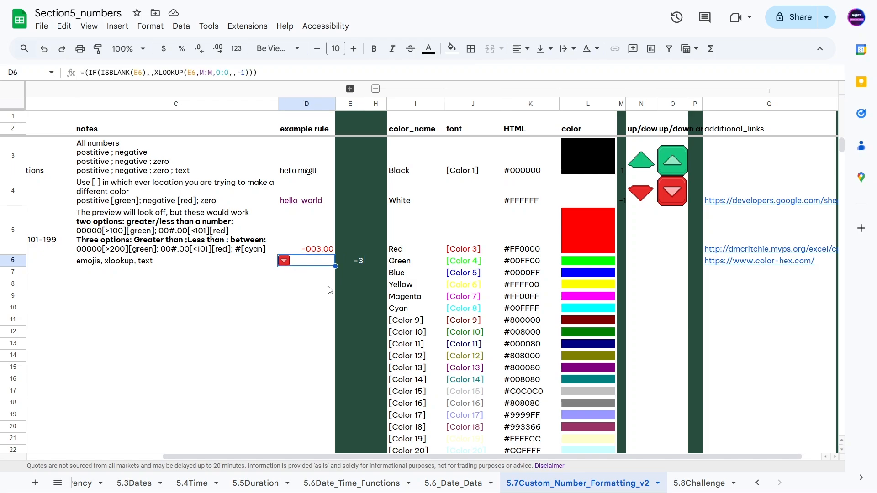
click(305, 277)
click(238, 278)
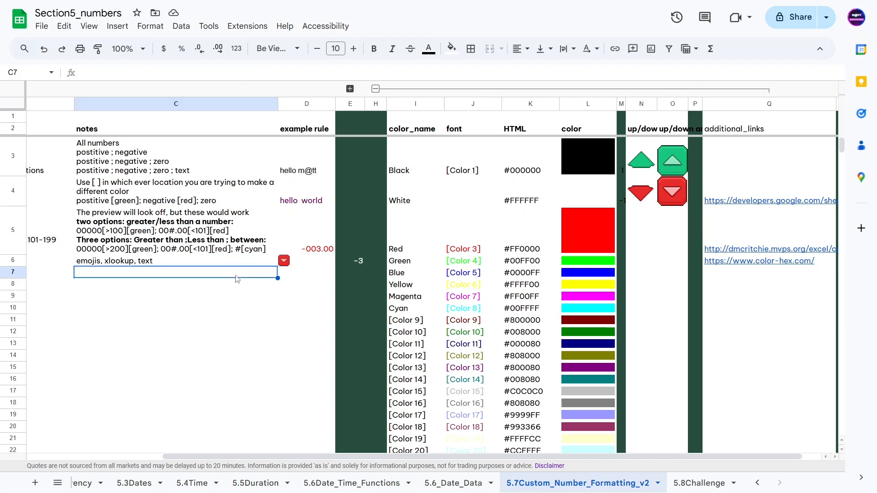
Collapse the grouped reference columns I:Q
click(113, 264)
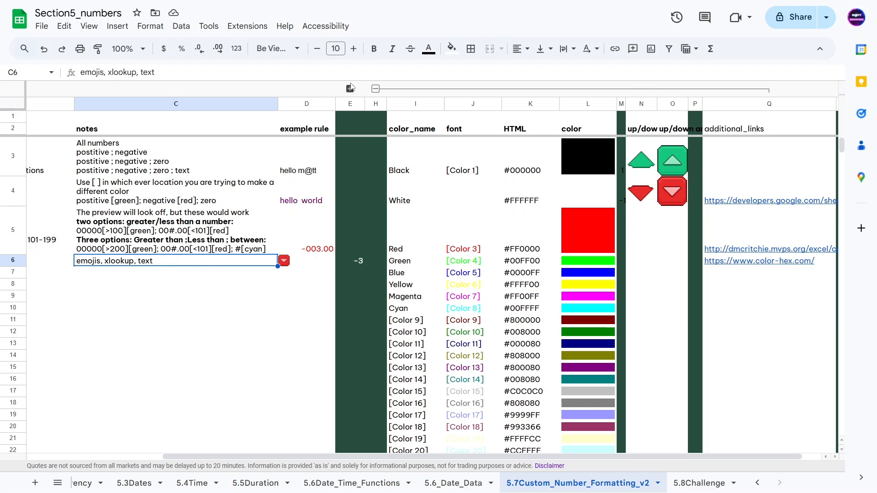
click(376, 89)
click(325, 279)
Apply a custom number format to D7 showing a smiling emoji for positives, an angry emoji for negatives and 0 for zero
click(460, 274)
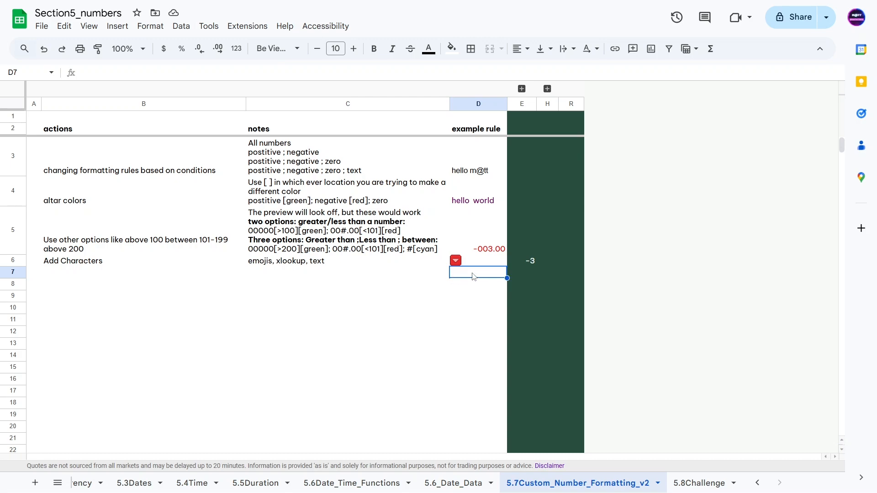
click(150, 26)
mouse_move(292, 78)
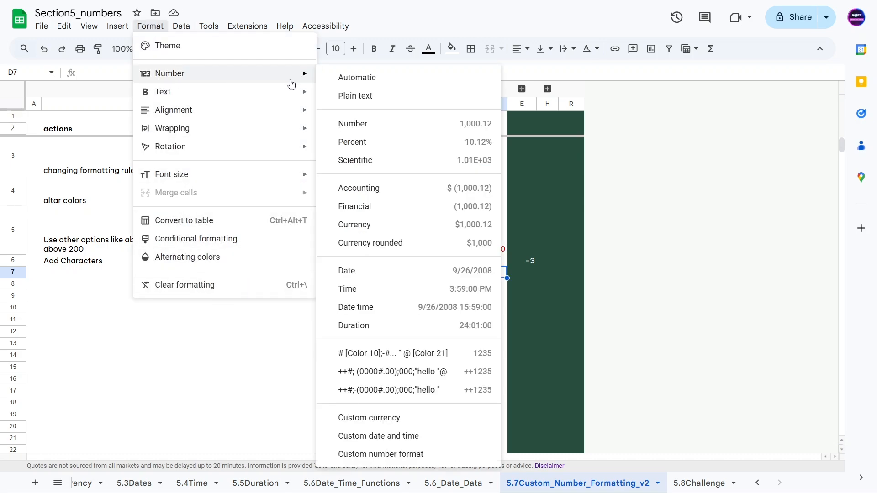
click(383, 454)
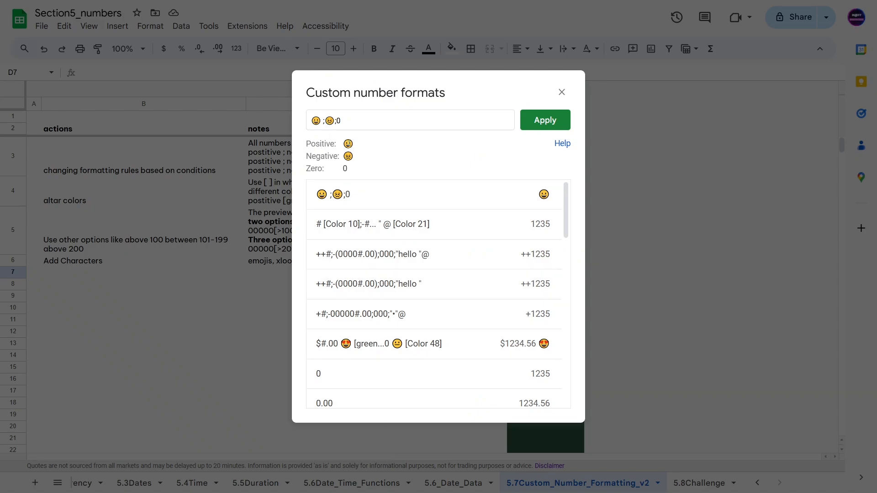
drag(354, 144, 340, 146)
click(325, 158)
double_click(348, 156)
double_click(346, 168)
click(544, 126)
click(359, 296)
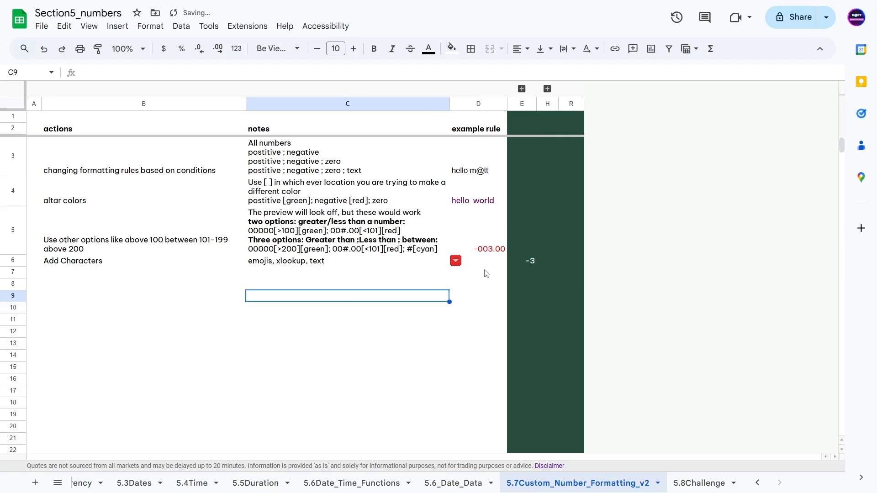
Test the emoji number format in D7 with the values 0 and 1
click(485, 273)
text(0)
key(Return)
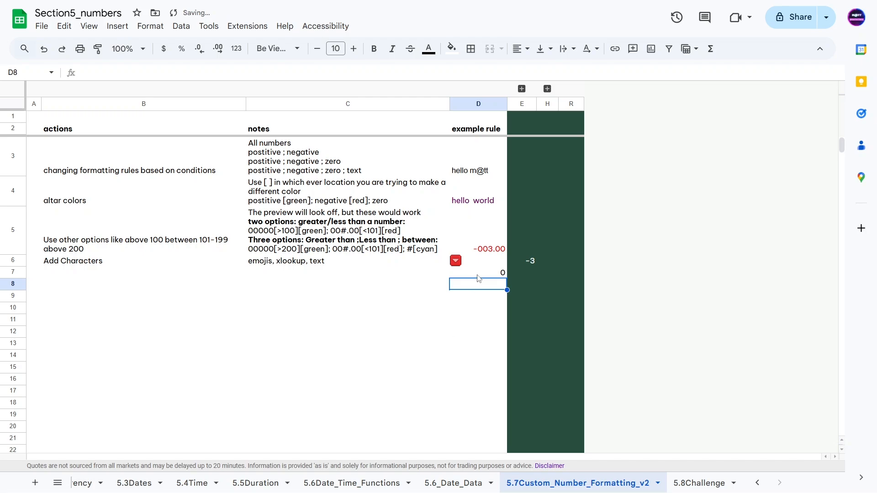
click(478, 277)
text(0)
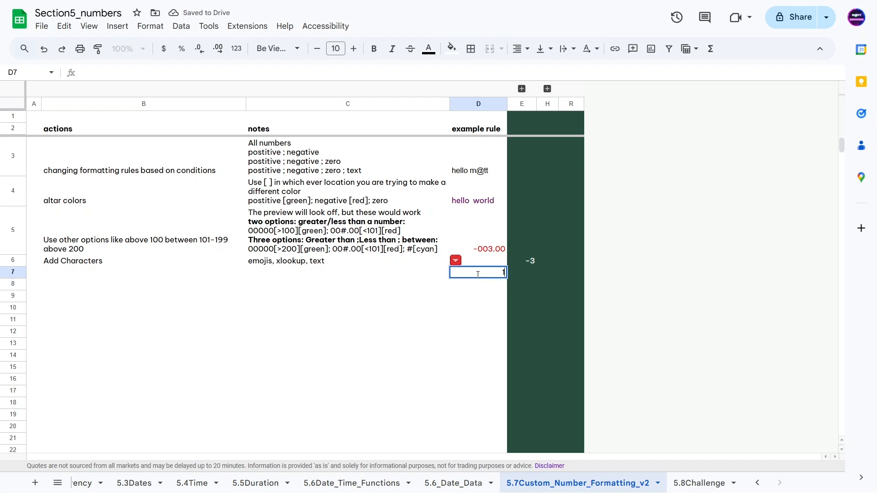
key(Return)
click(478, 276)
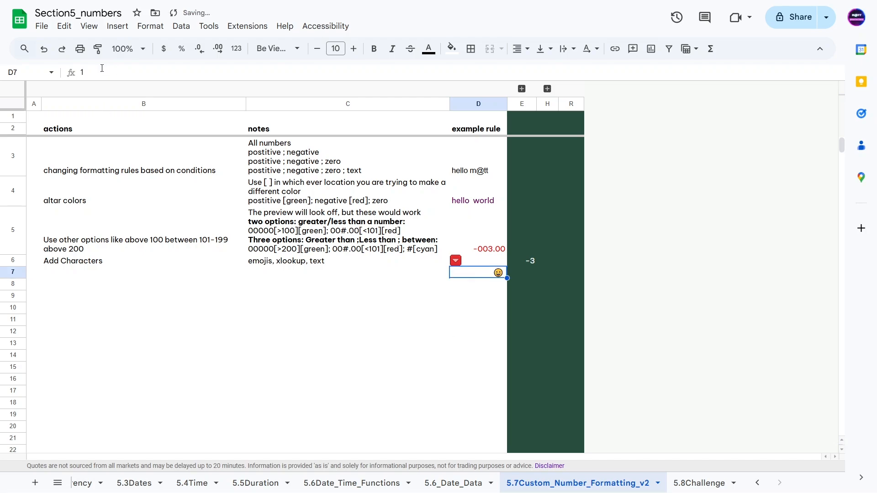
click(381, 308)
Enter -2 in D7 to test the emoji number format with a negative number
click(488, 276)
double_click(84, 73)
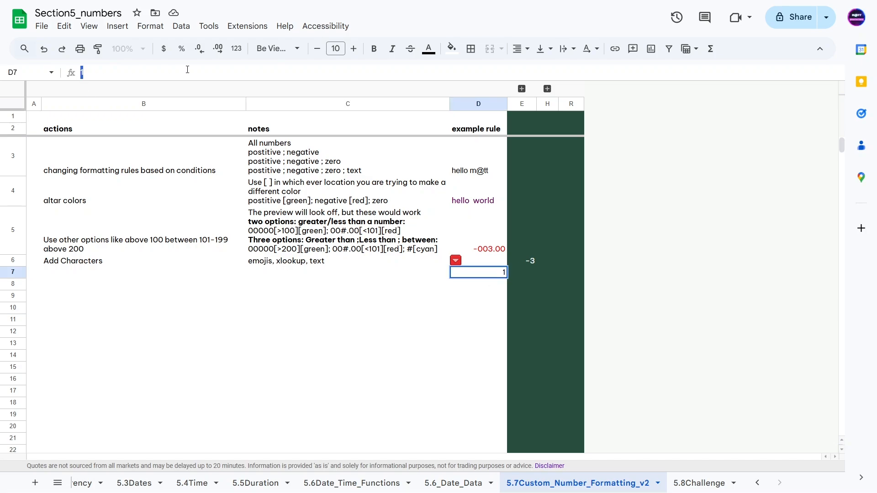
text(-2)
key(Return)
click(478, 275)
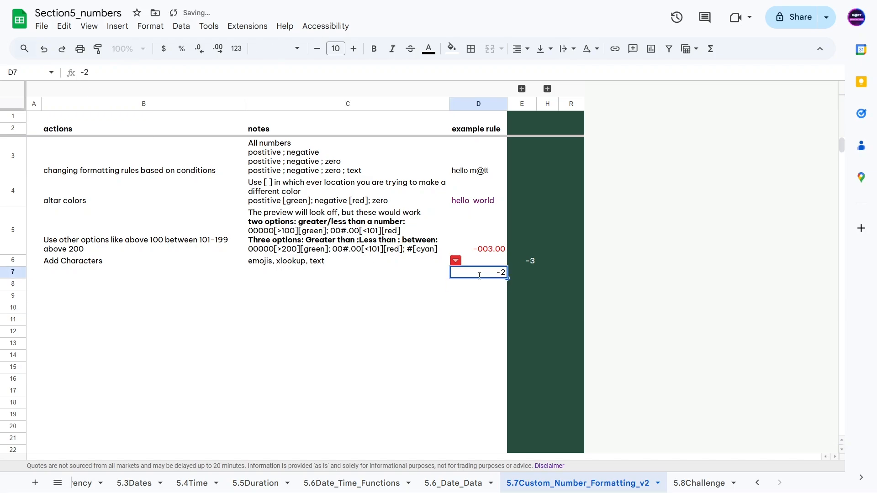
key(Escape)
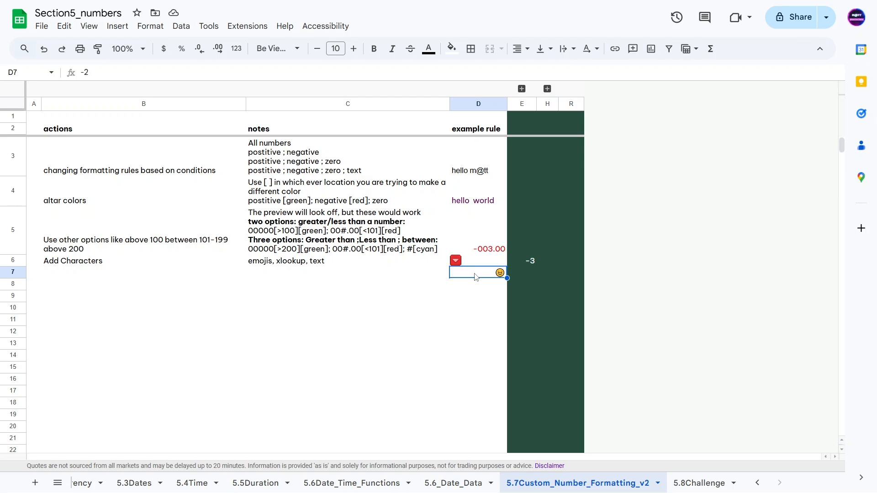
Enter the sample values 1, -2, 0 and 5 in C7:C10
click(426, 276)
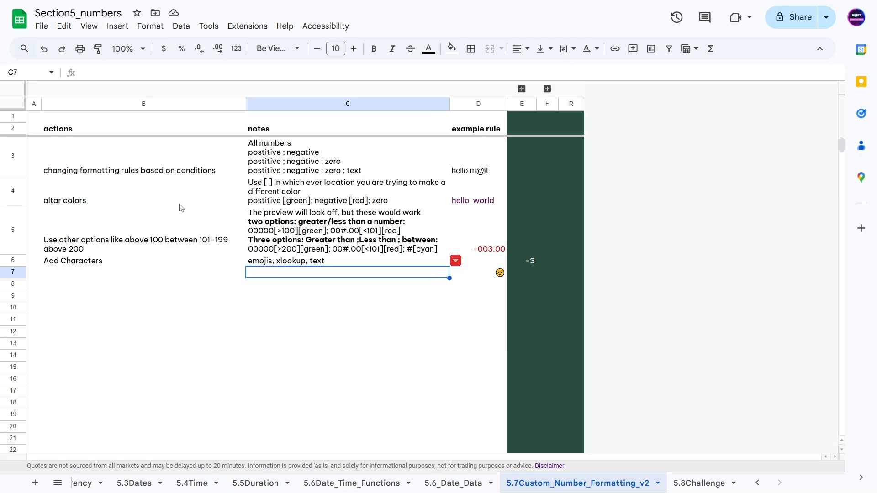
click(105, 73)
text(1)
key(Return)
text(-2)
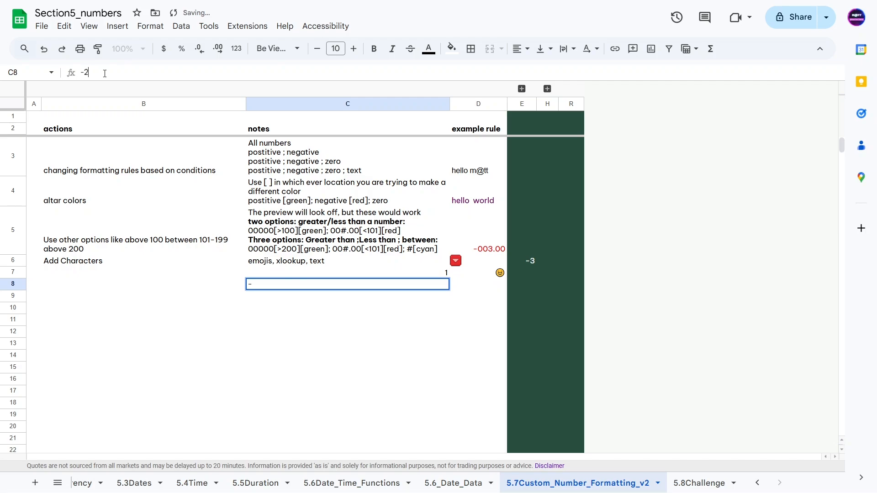
key(Return)
text(0)
key(Return)
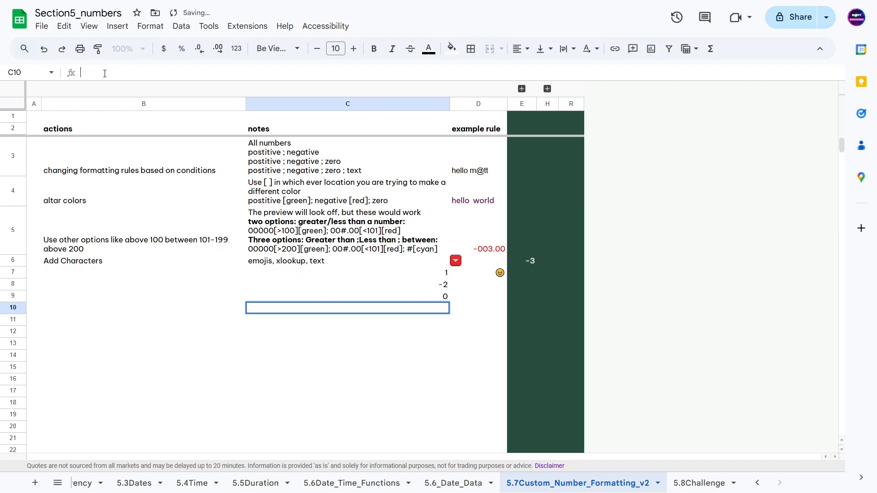
text(5)
key(Return)
Replace the content of D7 with a formula referencing C7
click(385, 263)
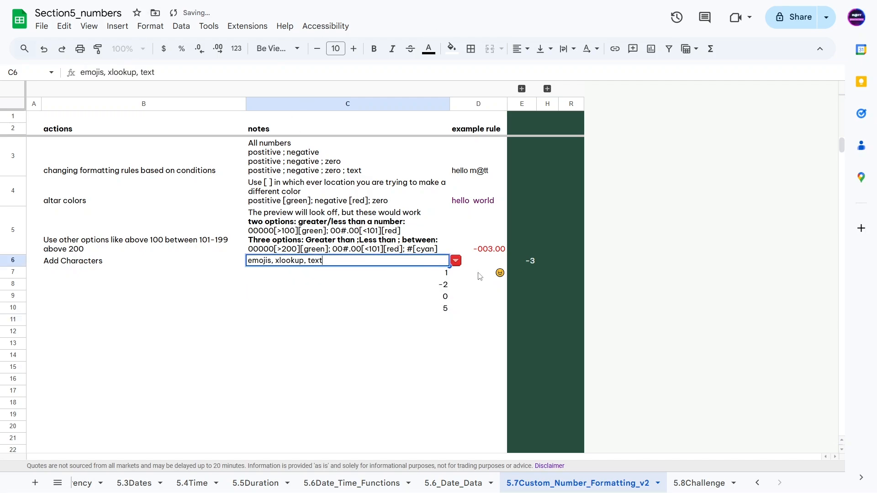
click(478, 274)
text(=)
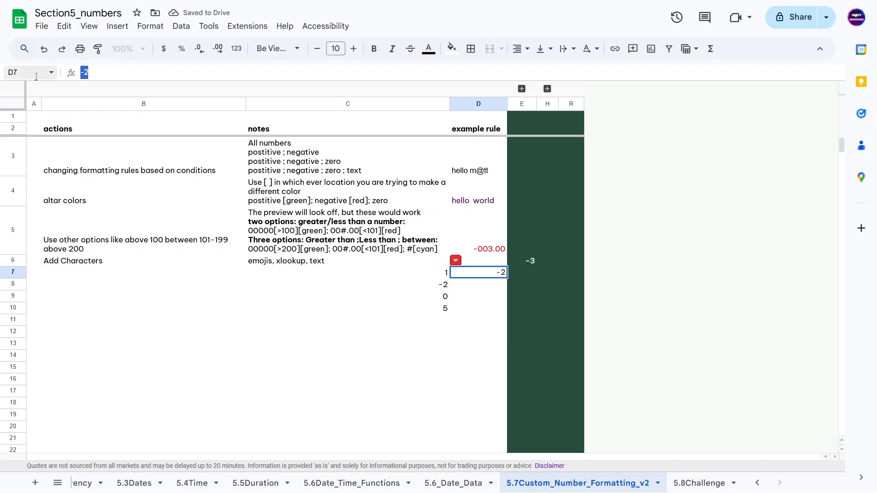
click(422, 272)
key(Return)
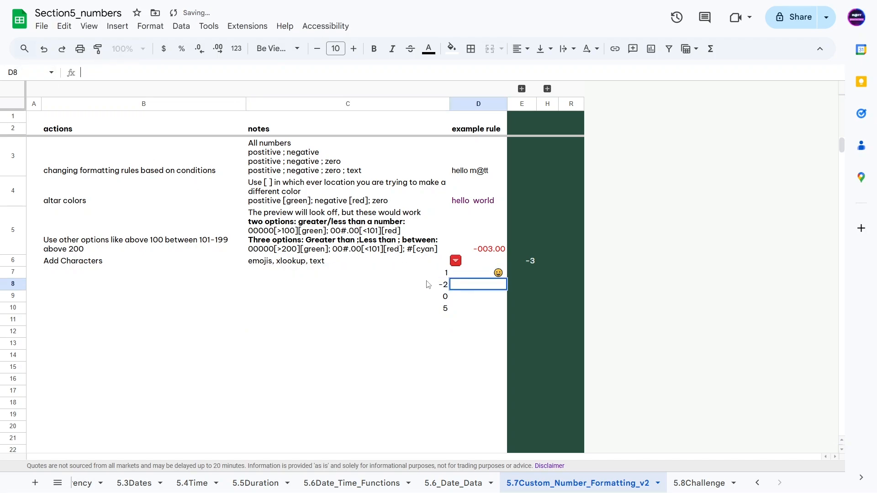
click(412, 274)
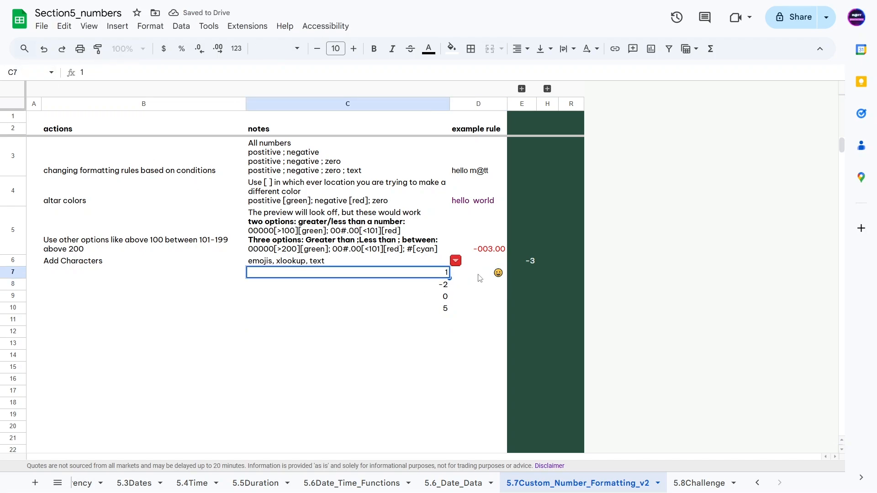
Fill the formula from D7 down through D11 and compare the emoji results in D7:D10 with the source numbers in column C
click(479, 274)
drag(508, 279, 486, 331)
click(435, 320)
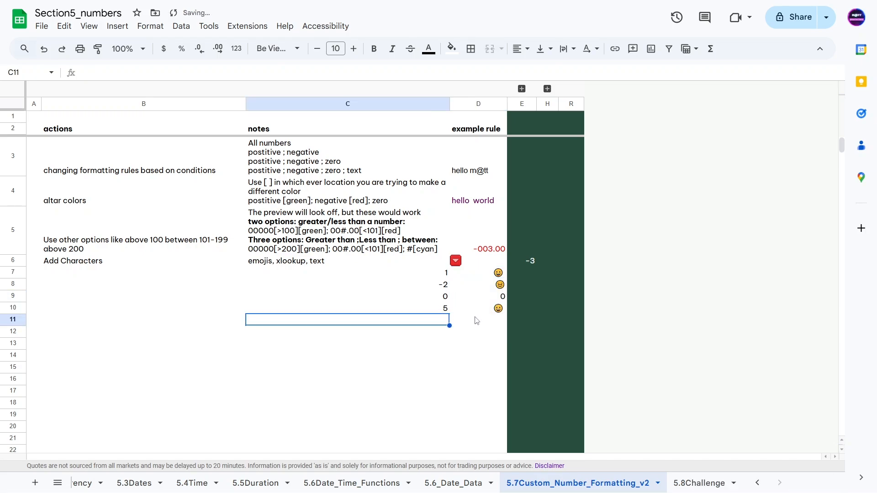
drag(484, 276, 488, 310)
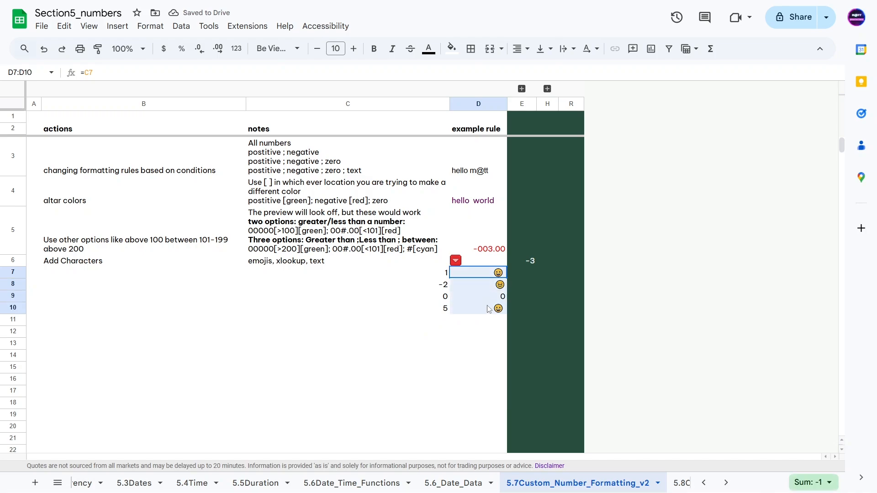
click(493, 288)
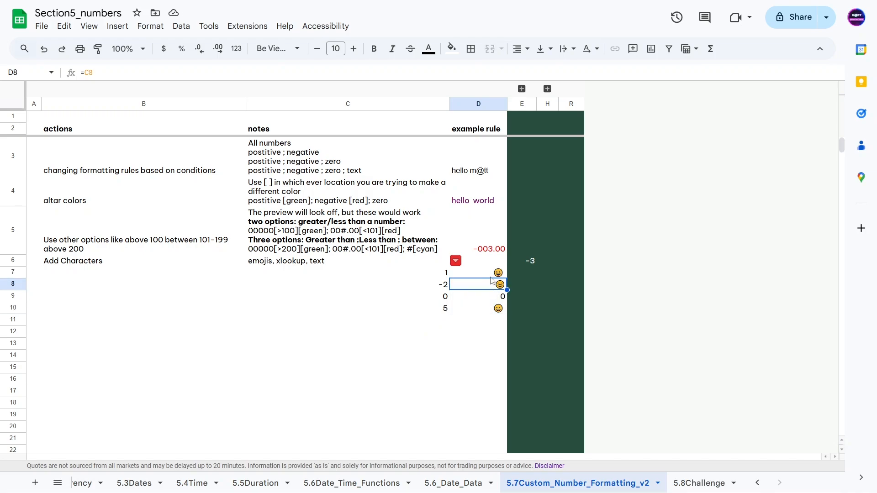
shift+click(489, 305)
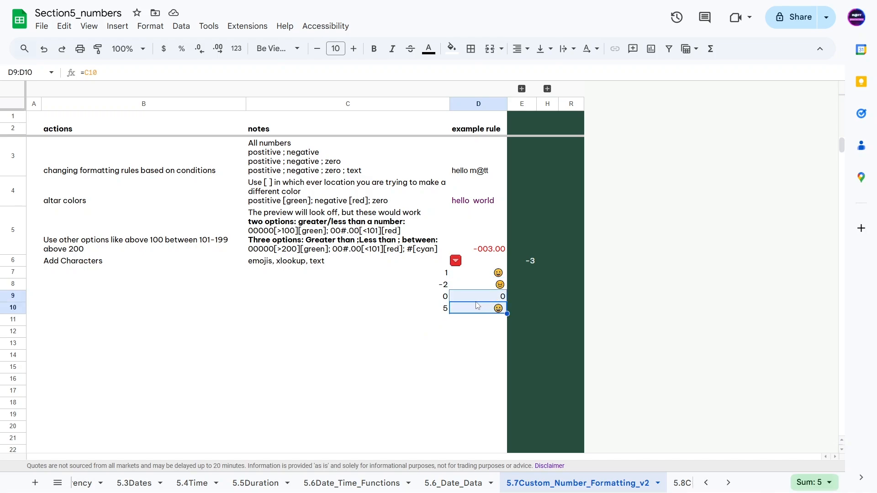
click(413, 322)
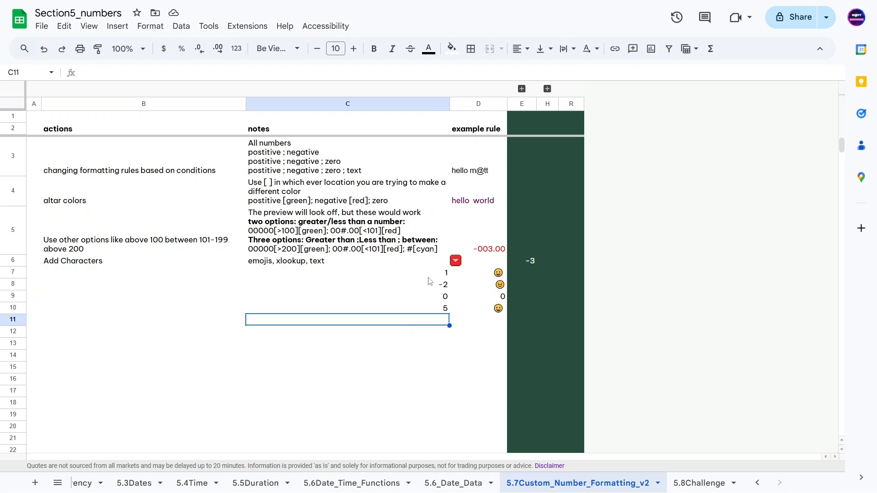
drag(488, 276, 487, 304)
Open the custom number format of D7 for editing and remove the space after the positive emoji
click(498, 273)
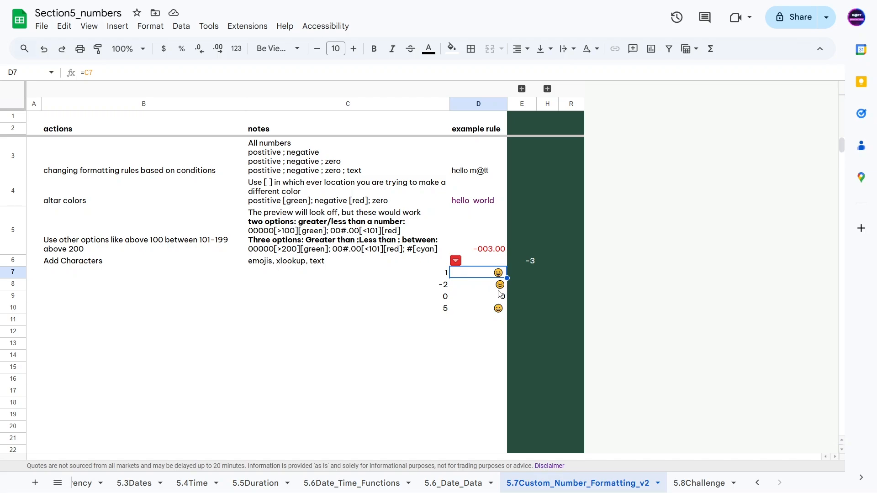
click(145, 28)
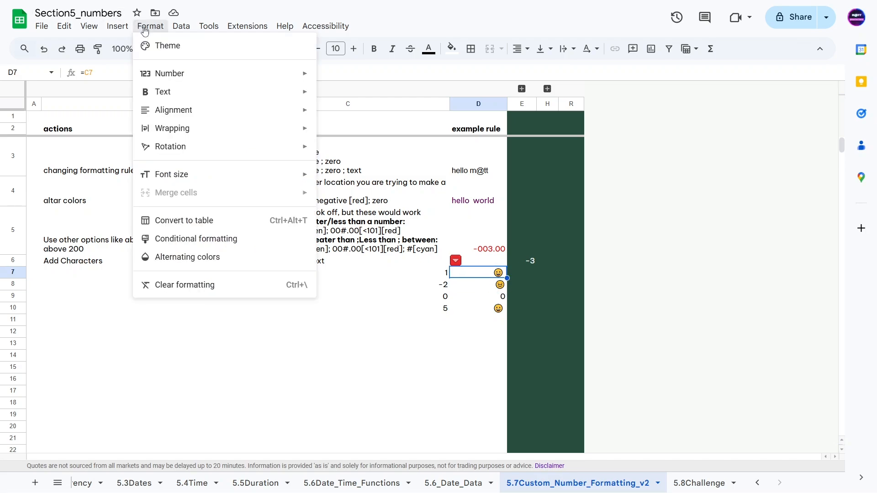
mouse_move(166, 74)
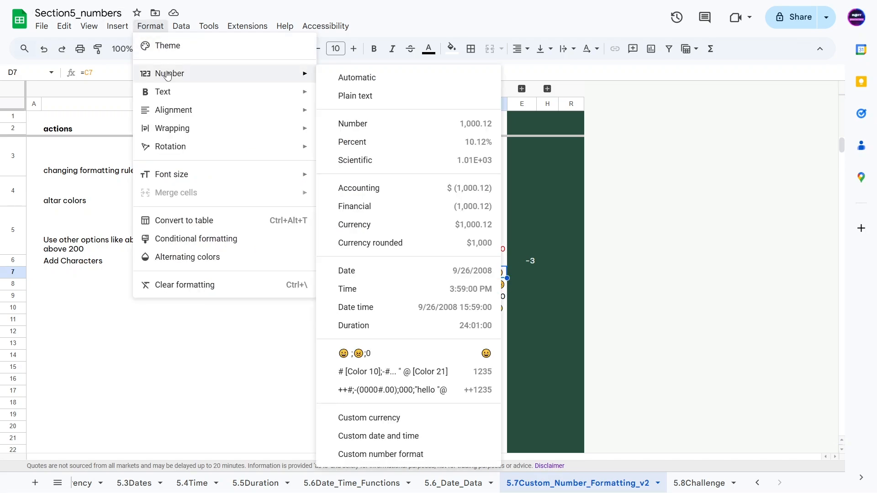
click(377, 454)
click(326, 123)
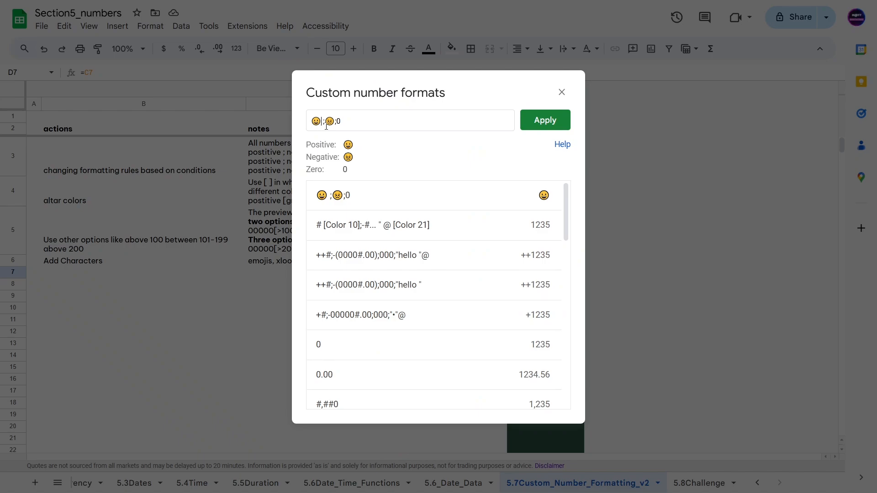
key(Delete)
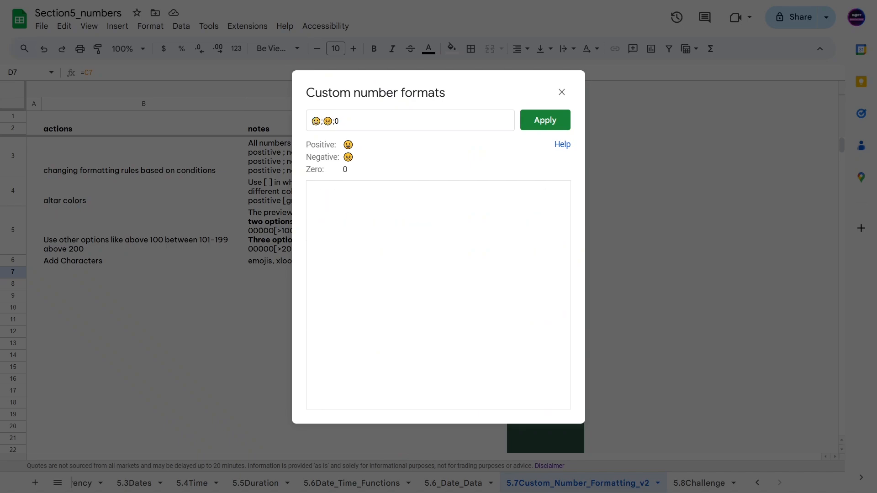
Add "# " before the positive emoji and "-# " before the negative emoji in D7's custom number format, and apply it
click(312, 121)
text(#)
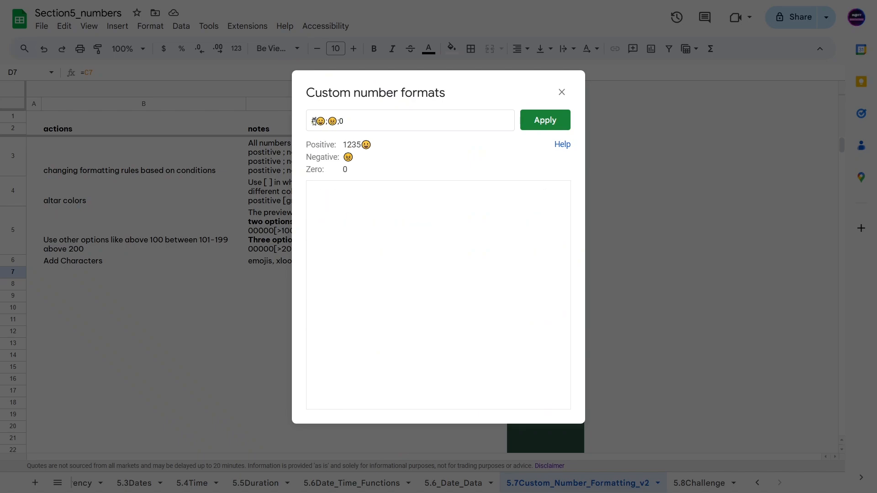
click(329, 123)
text(#)
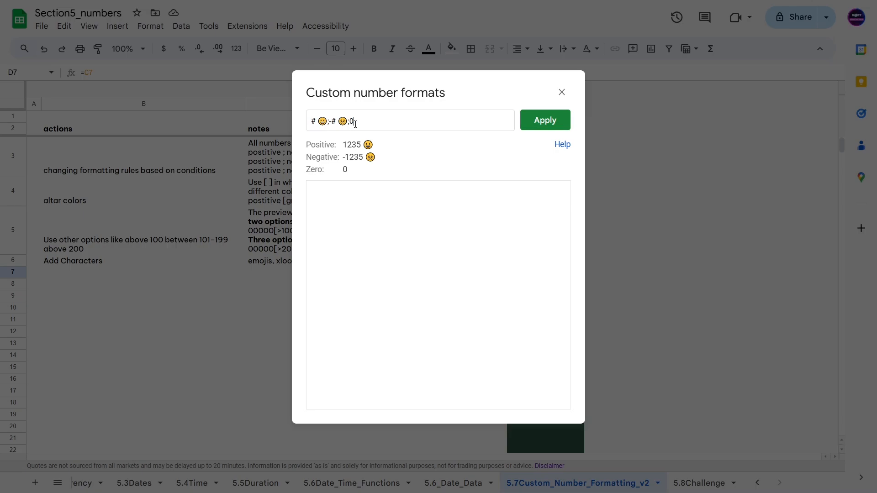
click(545, 120)
click(351, 332)
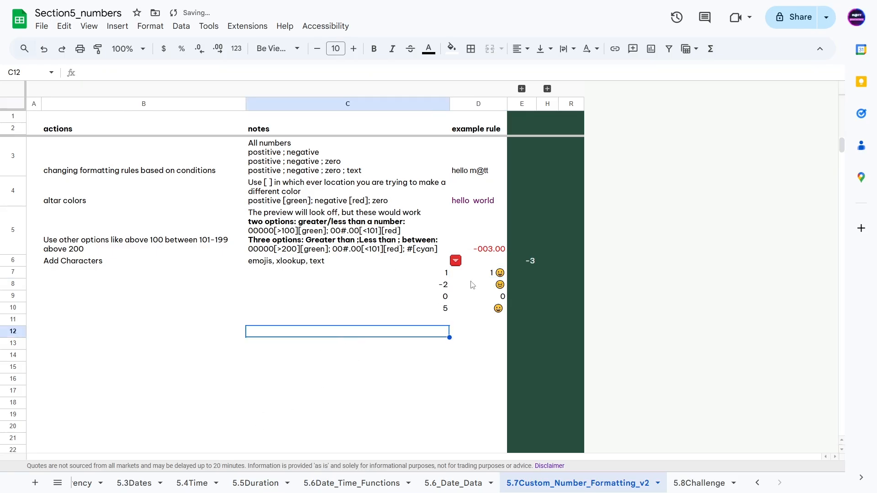
Copy the formula and number-plus-emoji format of D7 down to D10
click(475, 274)
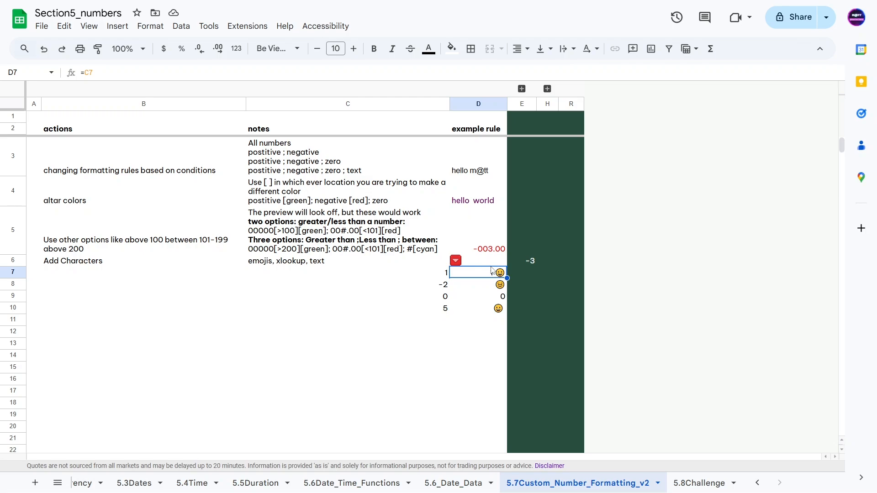
drag(507, 278, 505, 312)
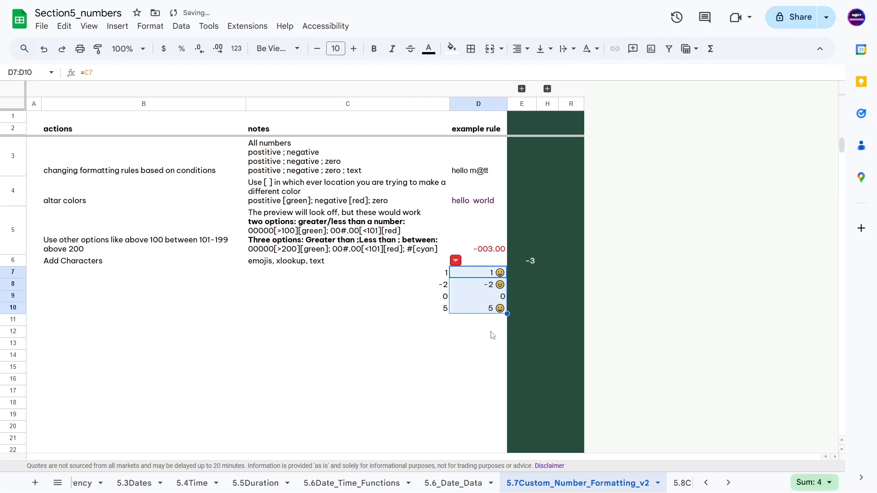
click(491, 332)
Examine the number-and-emoji displays in D7:D10, the XLOOKUP formula in D6 and the section rule notes in C3
click(481, 275)
click(483, 285)
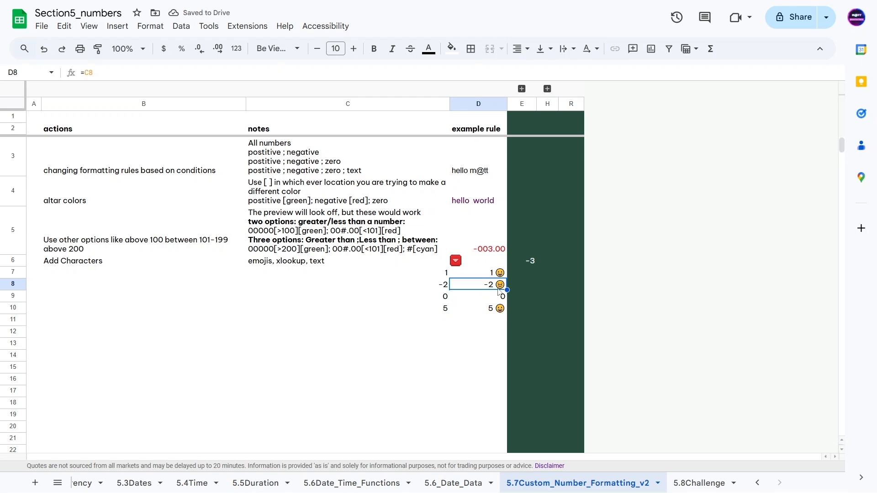
click(486, 312)
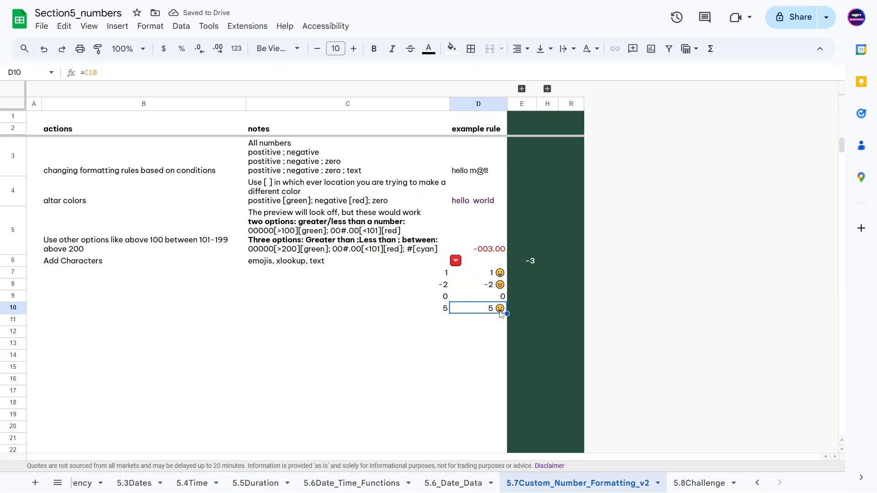
click(498, 300)
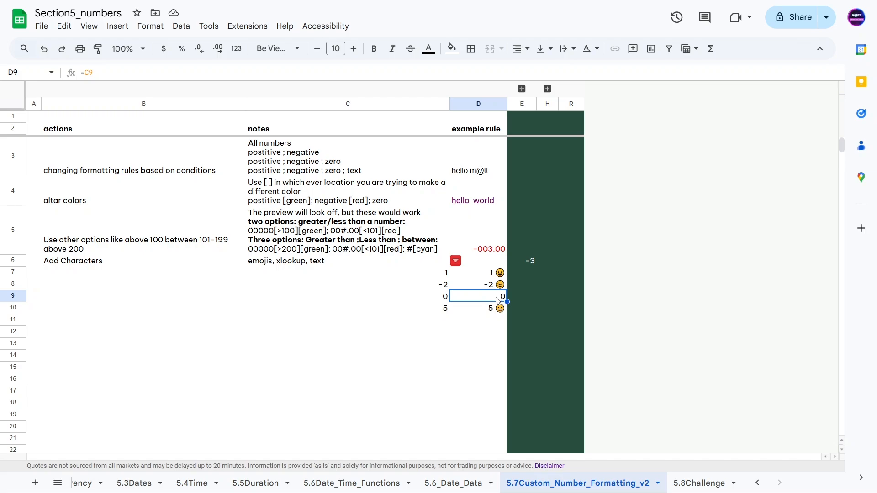
drag(484, 273, 484, 310)
click(441, 285)
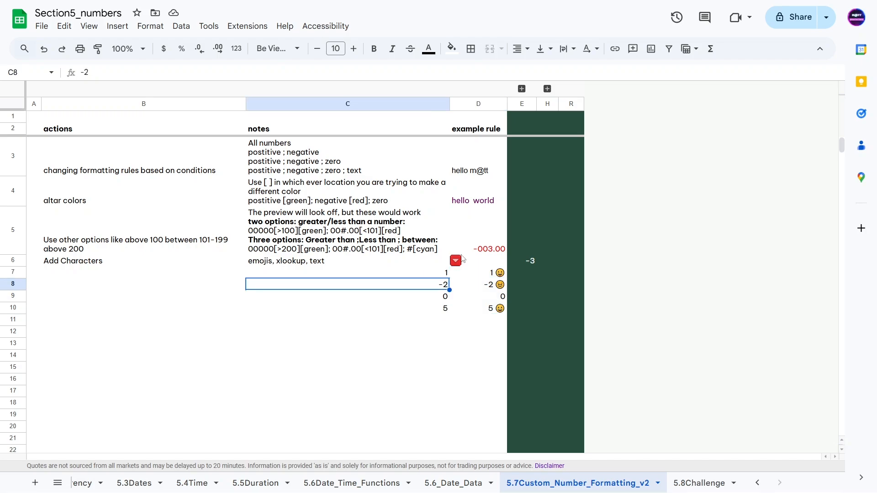
click(466, 257)
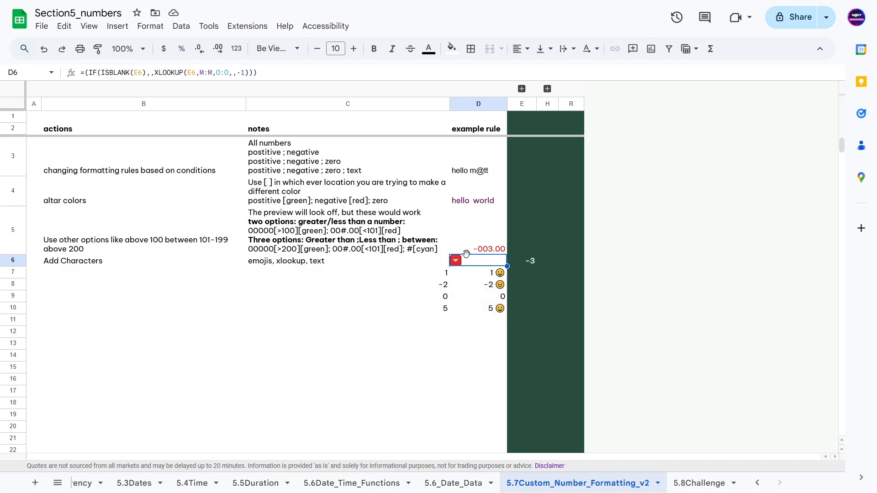
click(496, 273)
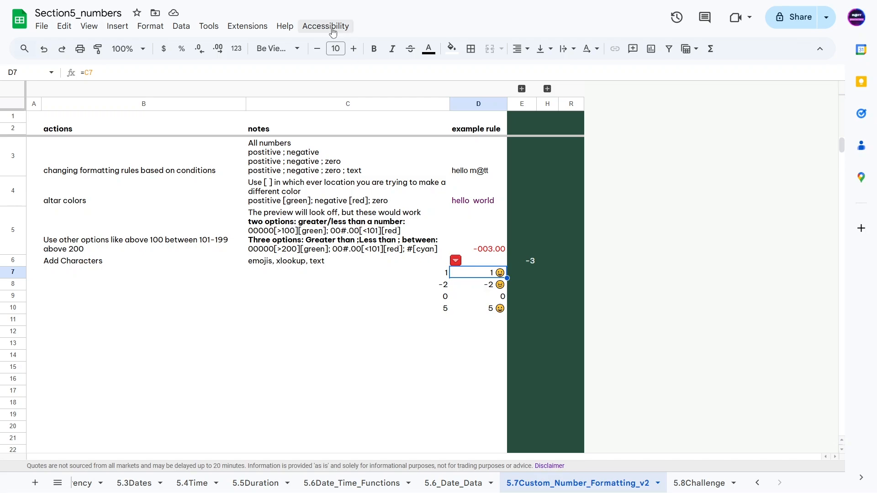
click(481, 327)
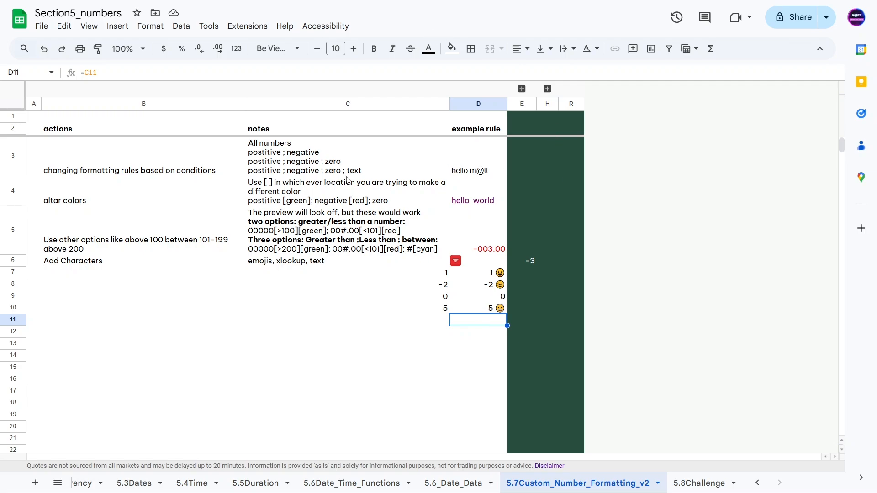
click(310, 162)
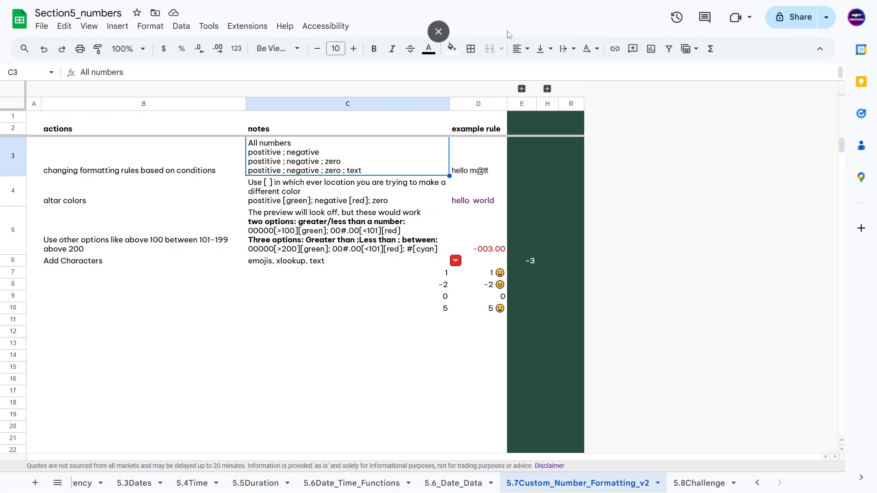
Expand the grouped columns beside column E, review the format character reference table, and collapse the group again
click(521, 89)
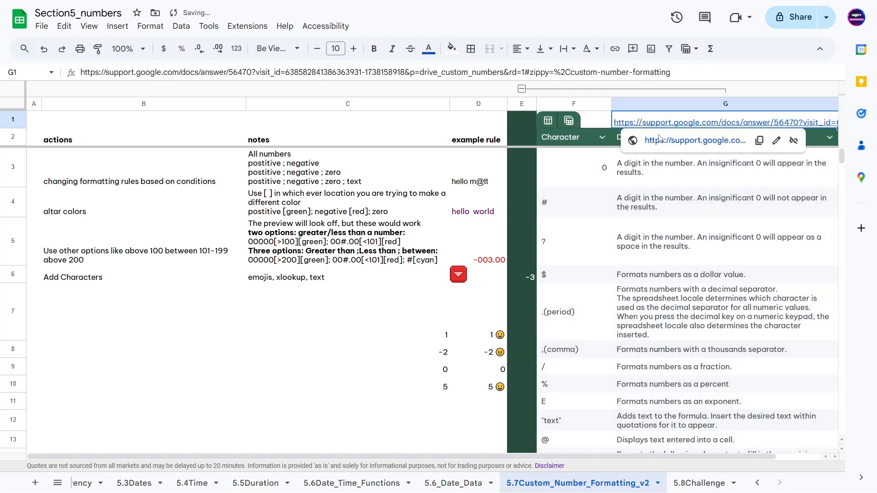
click(609, 214)
scroll(598, 224, down, 2)
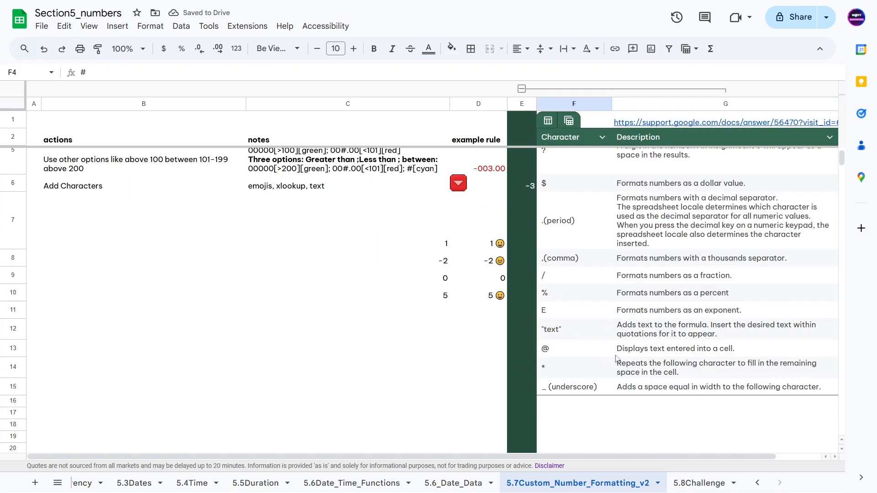
scroll(596, 340, up, 2)
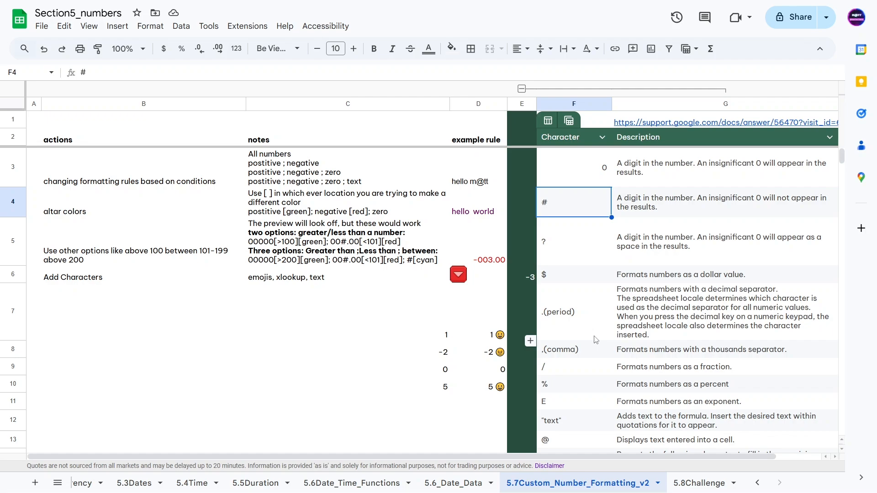
click(521, 88)
Test the emoji-only number format in D11 with the values 8 and -3
click(349, 333)
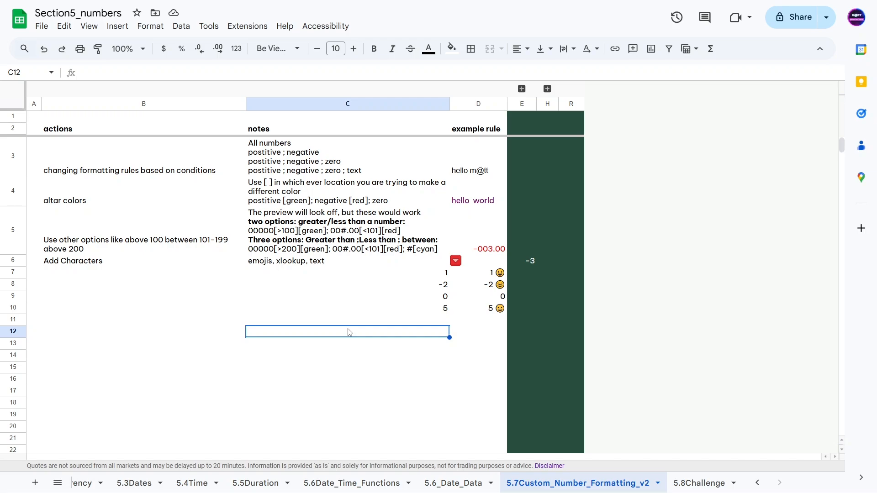
click(493, 327)
click(489, 359)
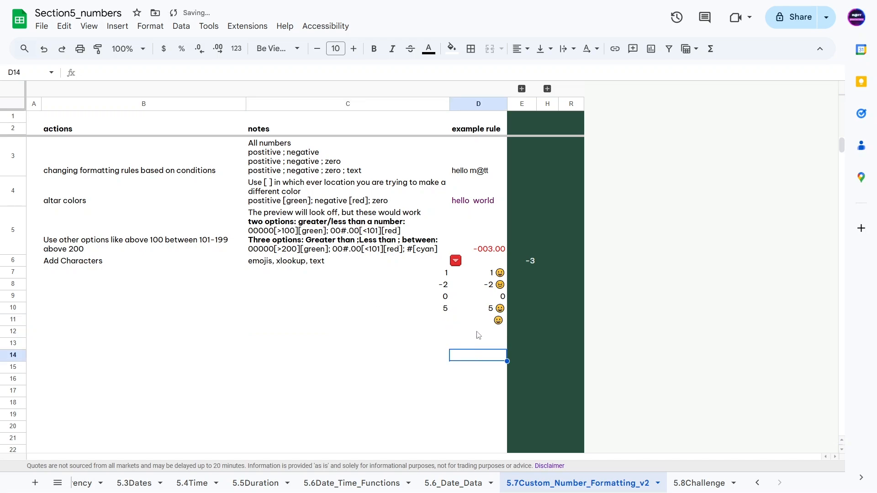
click(480, 324)
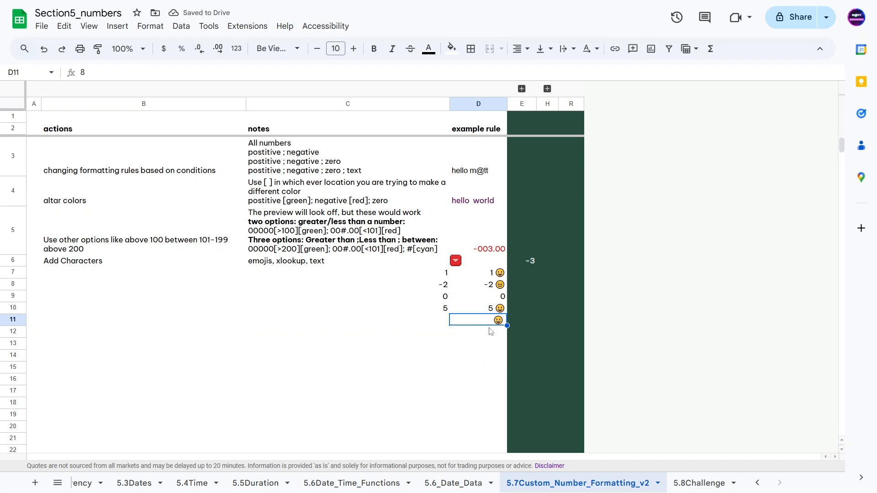
text(-3)
key(Return)
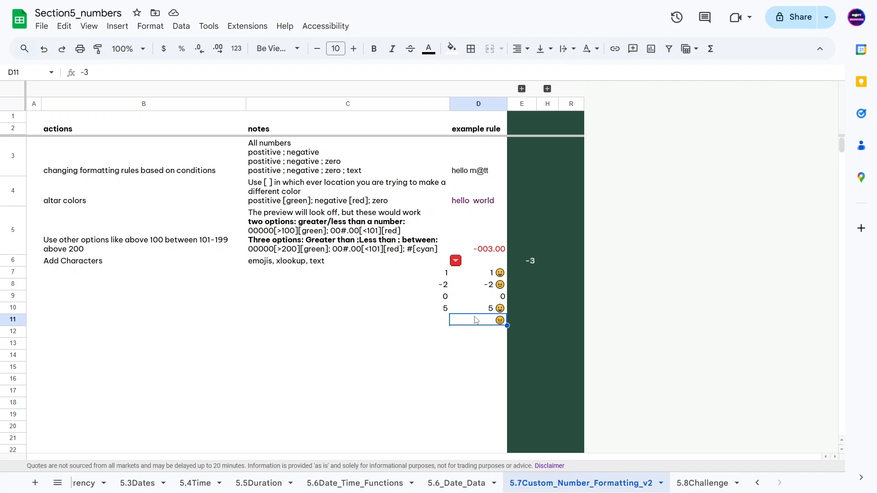
Review the questions, help values and Question8 table on the 5.8Challenge sheet, and return to the 5.7Custom_Number_Formatting_v2 sheet
click(699, 484)
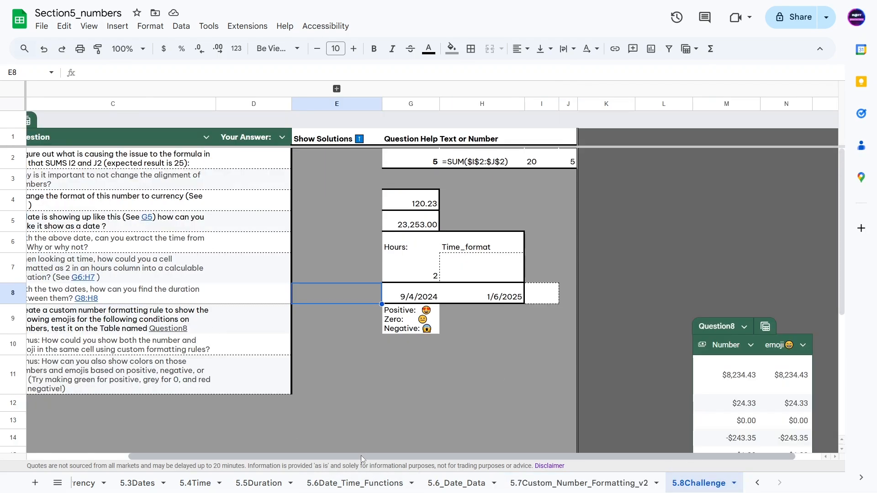
drag(361, 455, 229, 455)
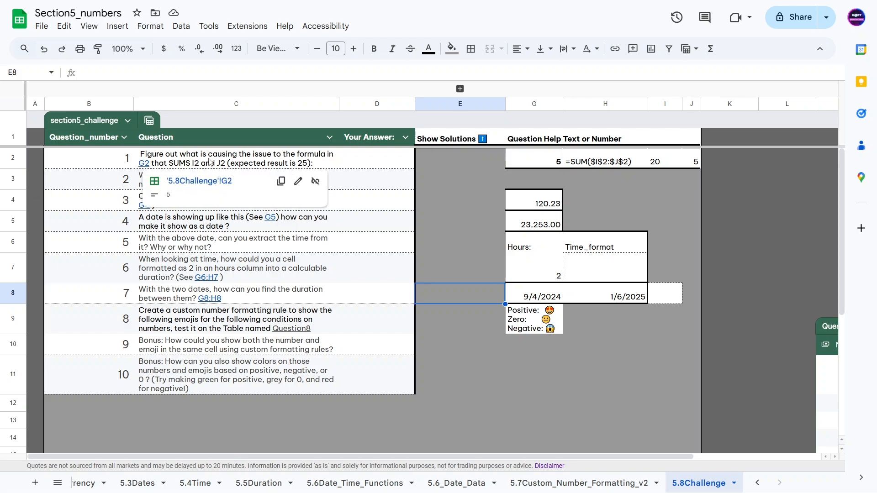
click(356, 161)
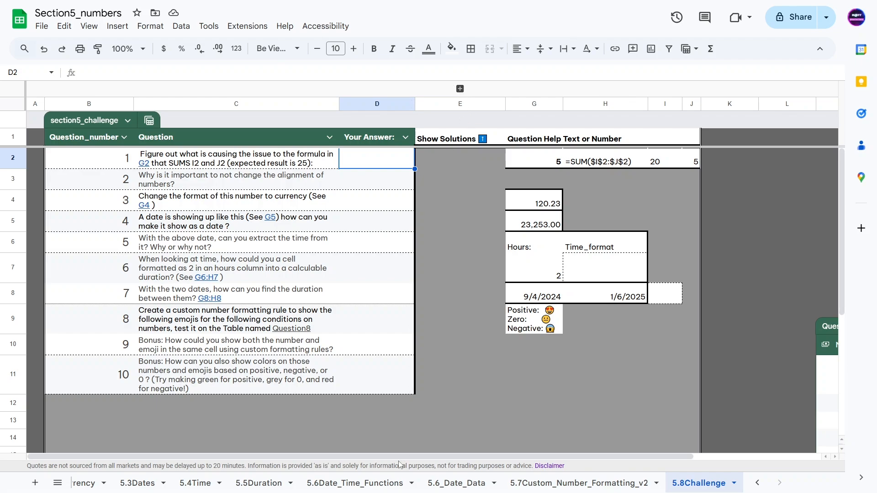
drag(400, 458, 587, 431)
scroll(621, 408, down, 3)
scroll(621, 408, up, 3)
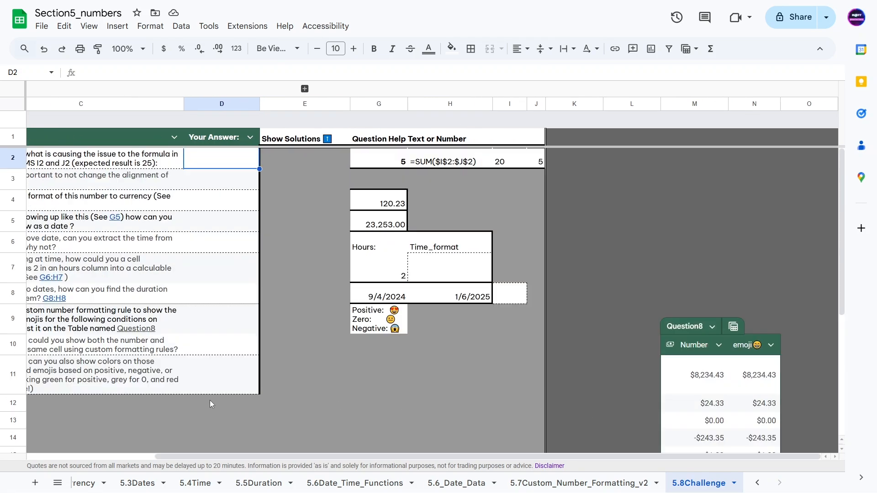
drag(362, 457, 106, 492)
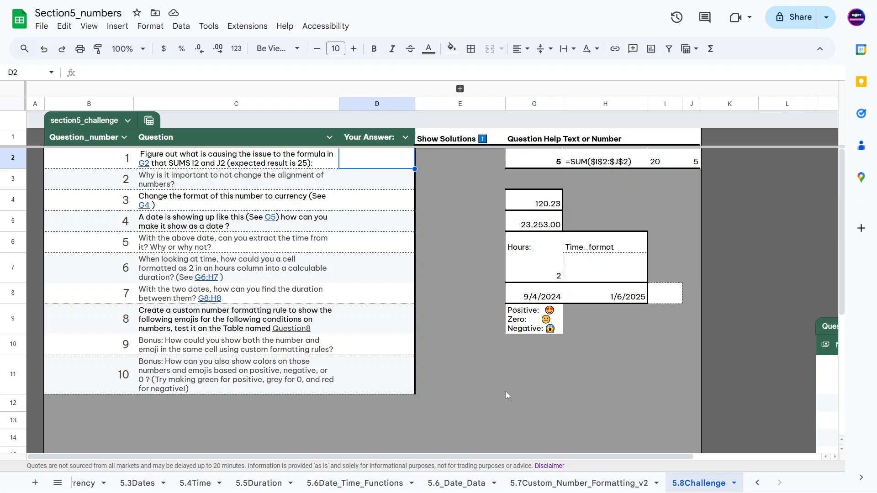
key(ctrl+Page_Up)
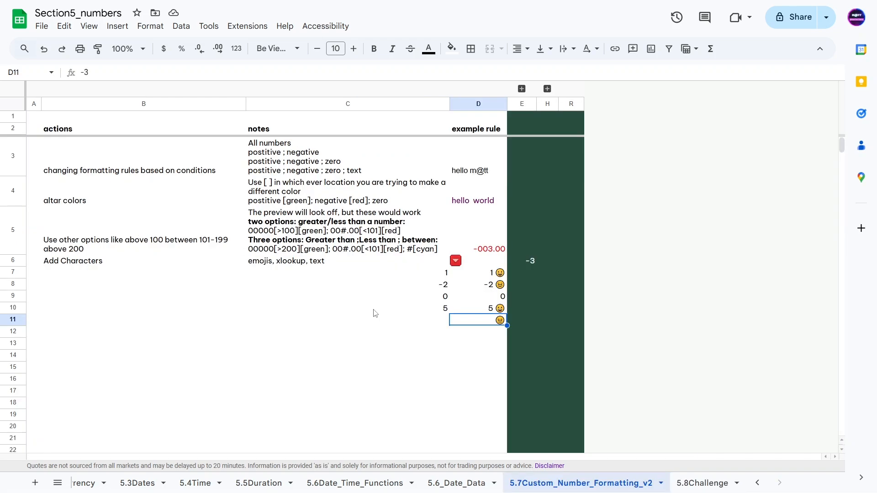